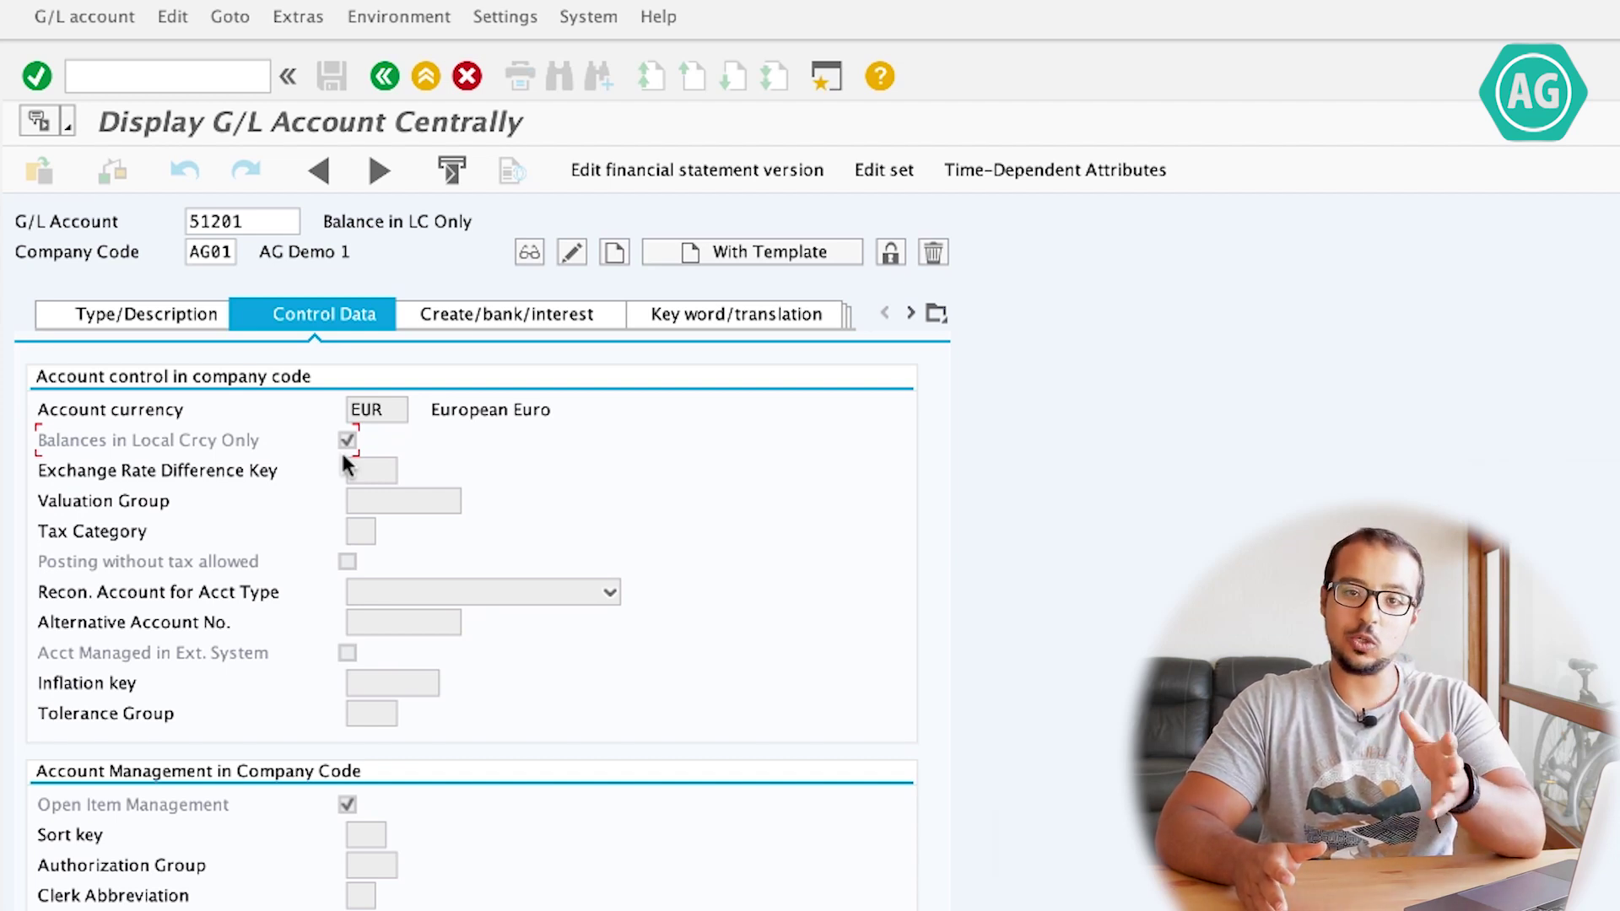
- Start creating G/L account 51205 in company code AG01, beginning with its type and description data
key("Return")
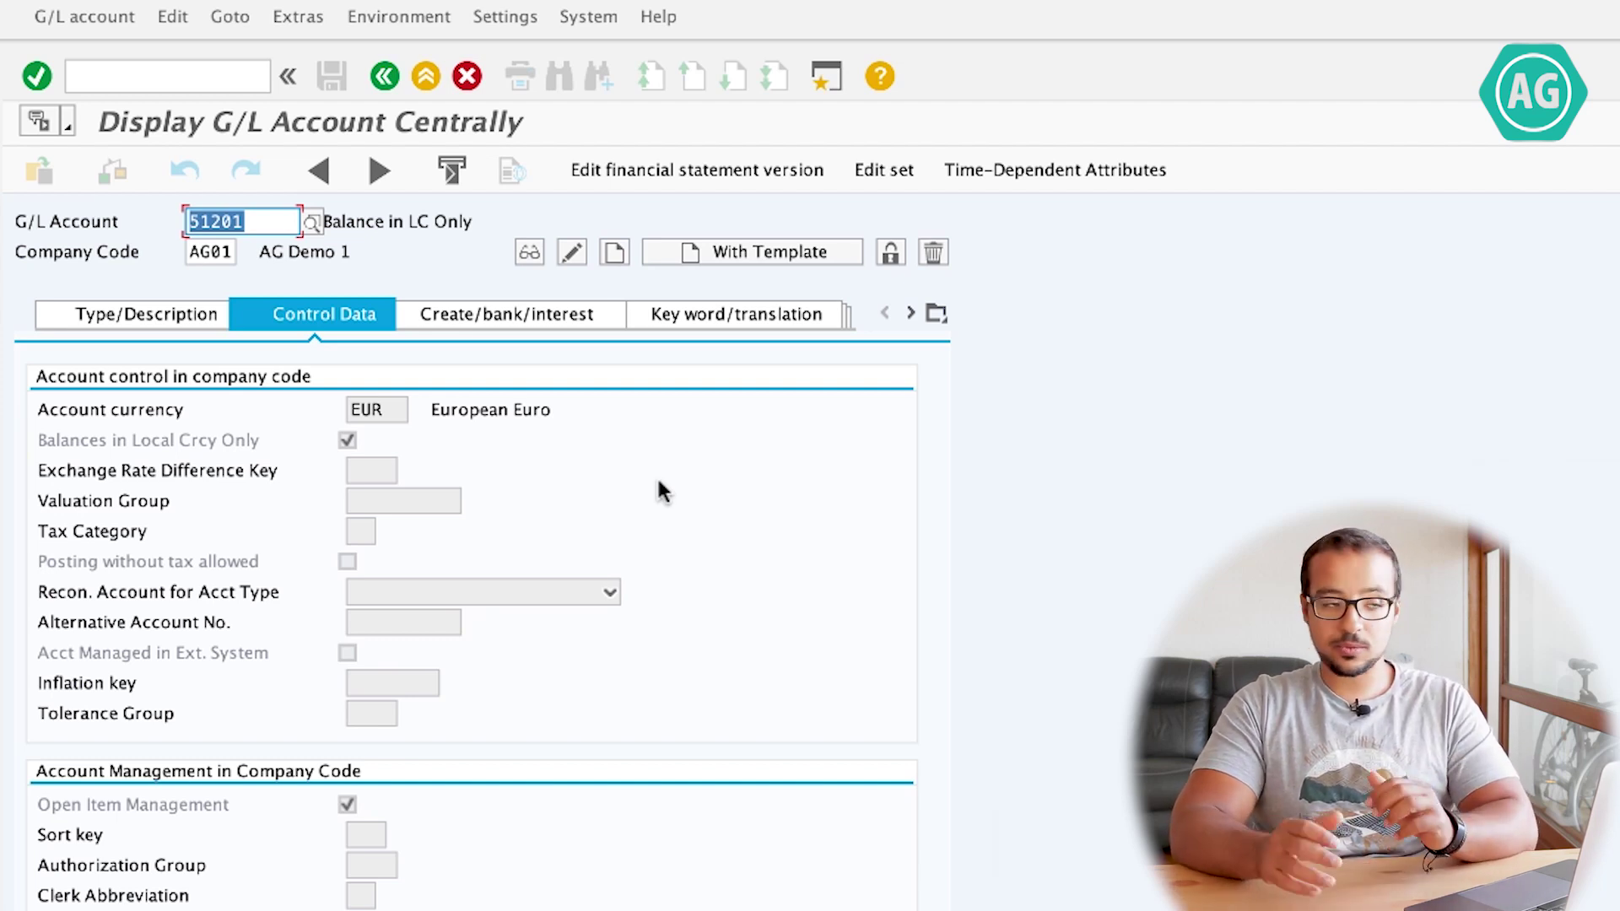
left_click(257, 224)
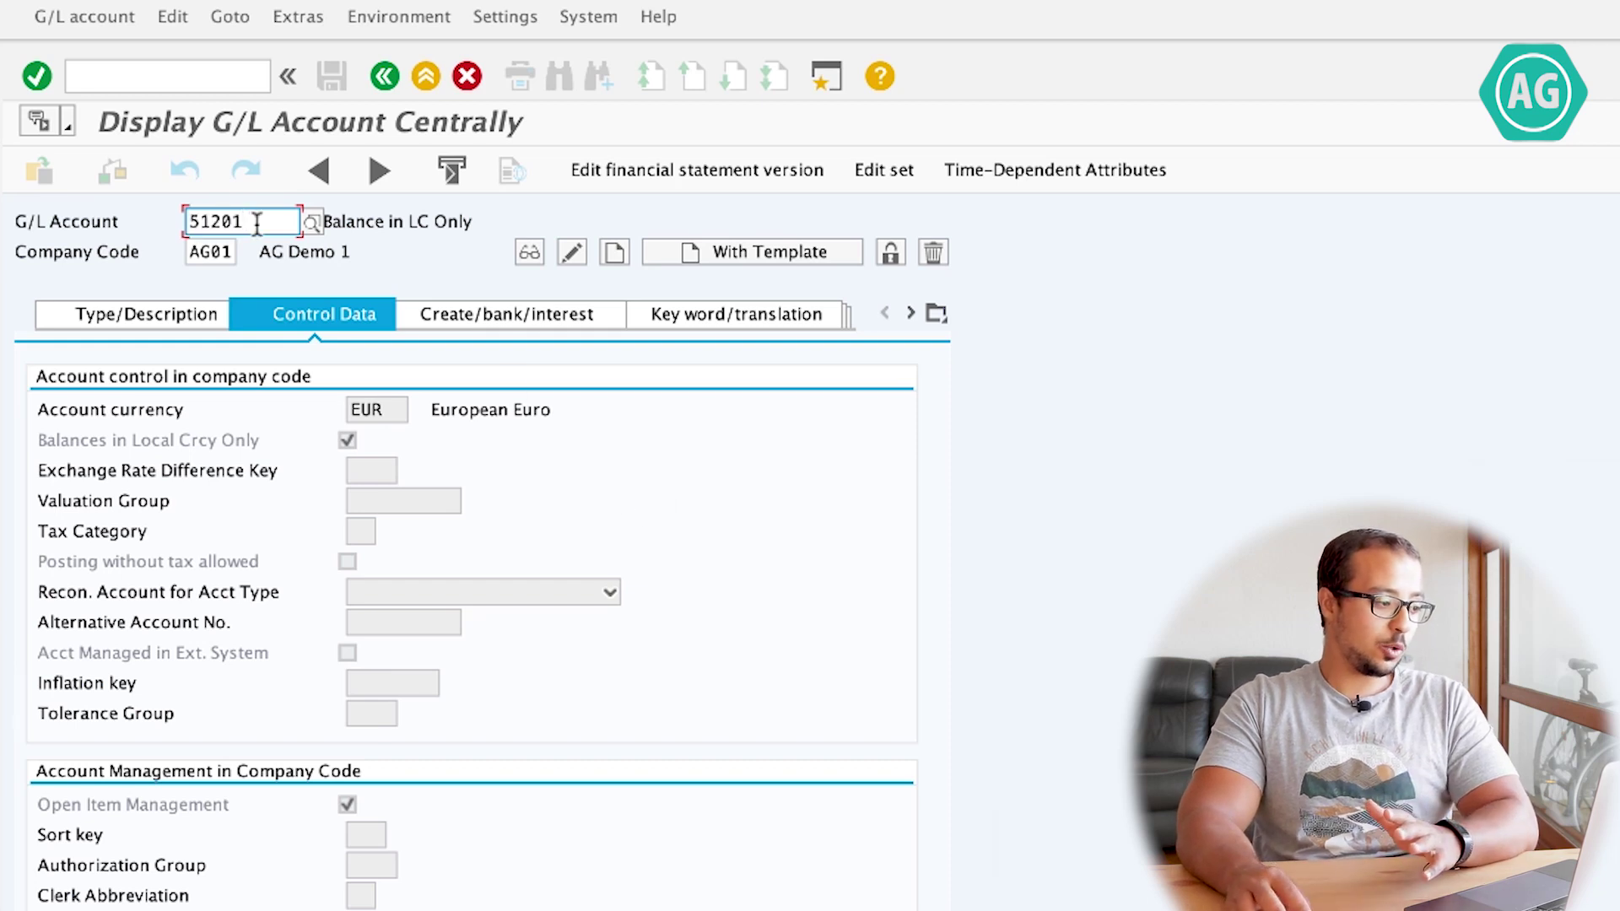
key("BackSpace")
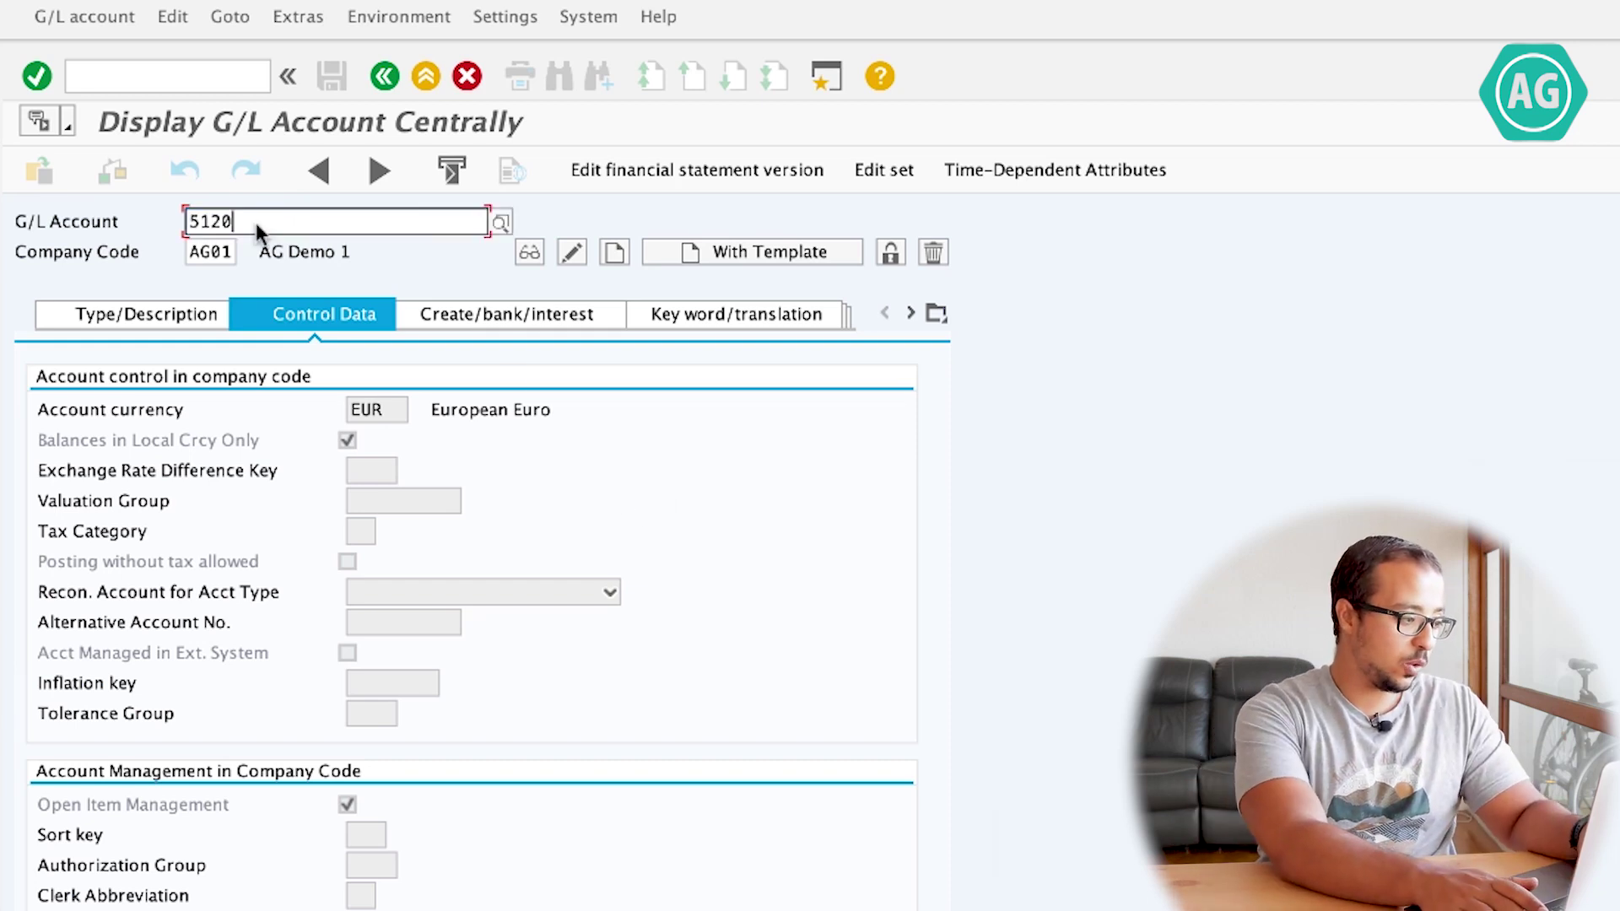
type("5")
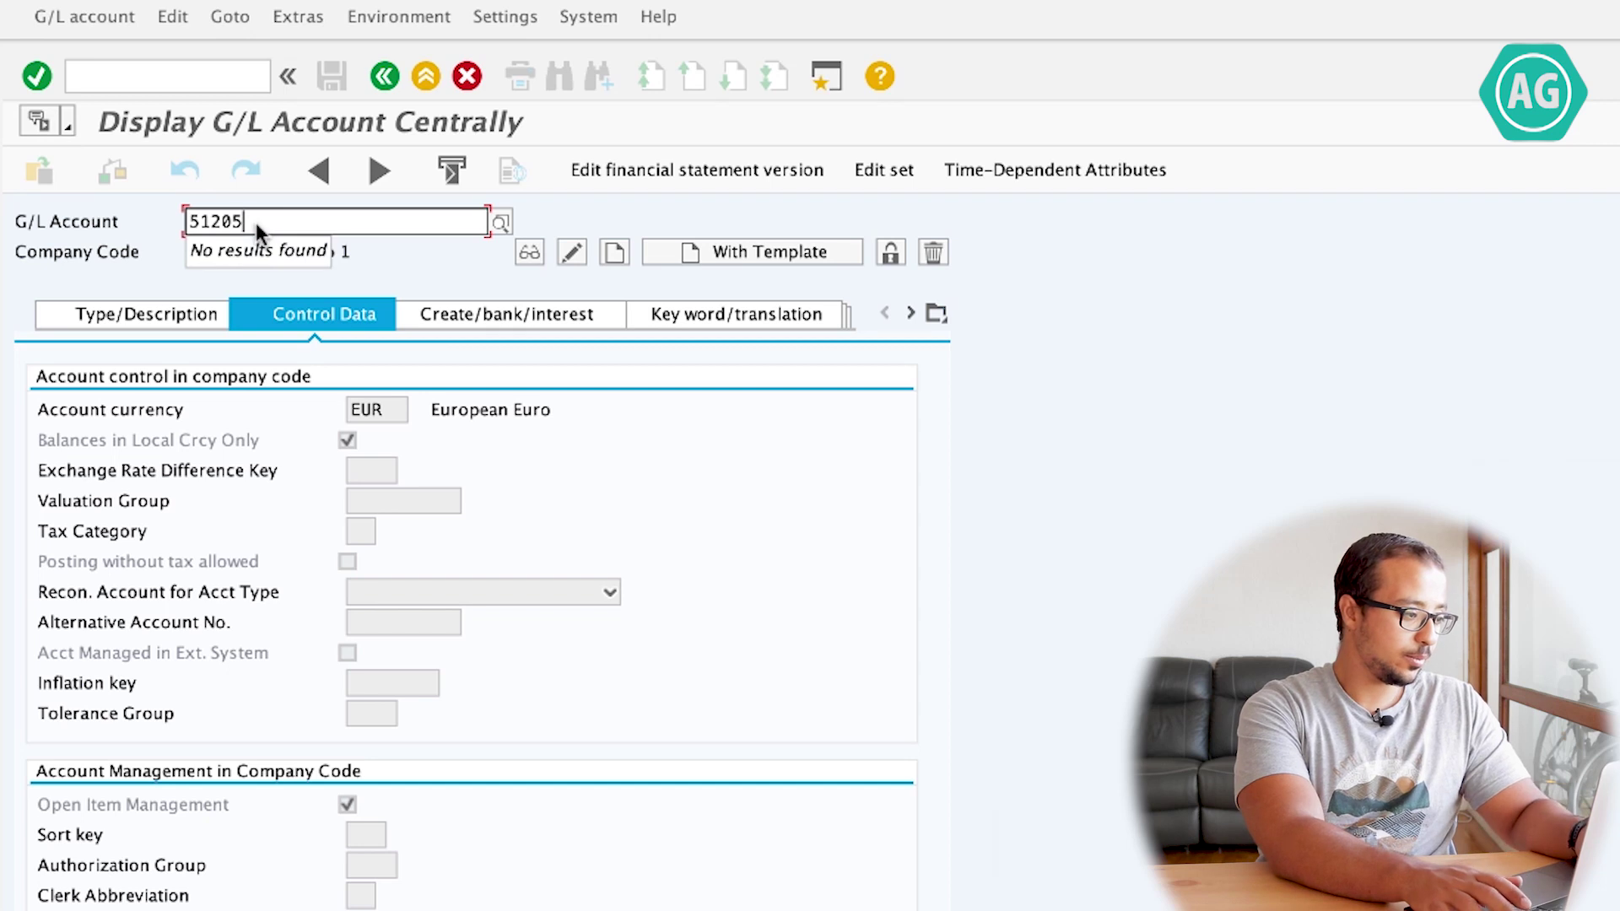
key("Return")
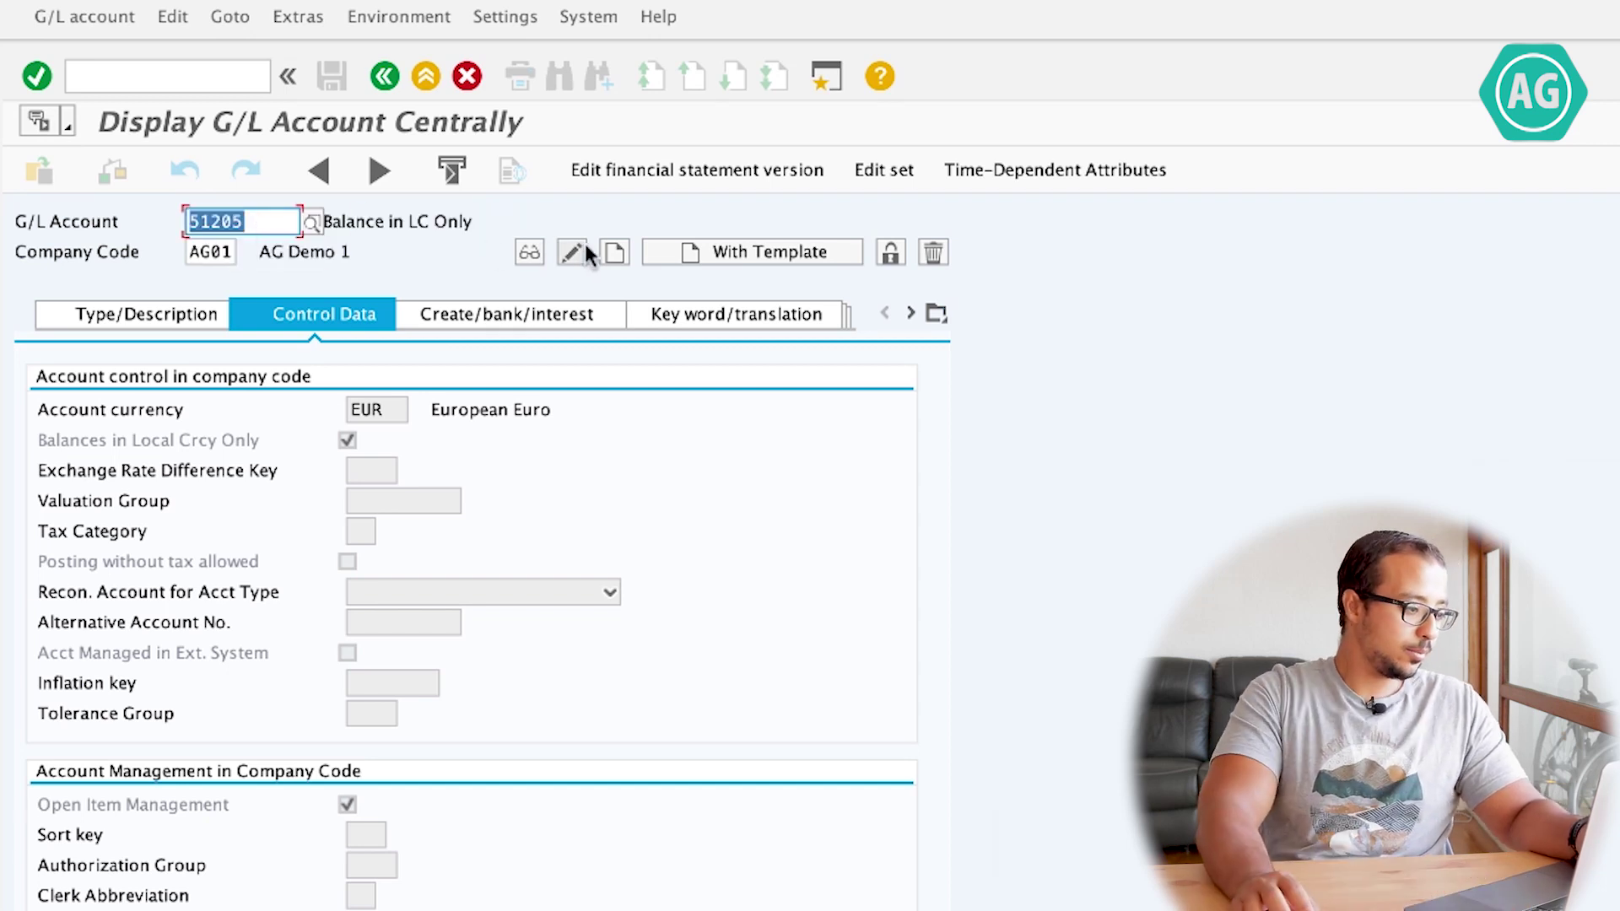
left_click(615, 252)
left_click(154, 310)
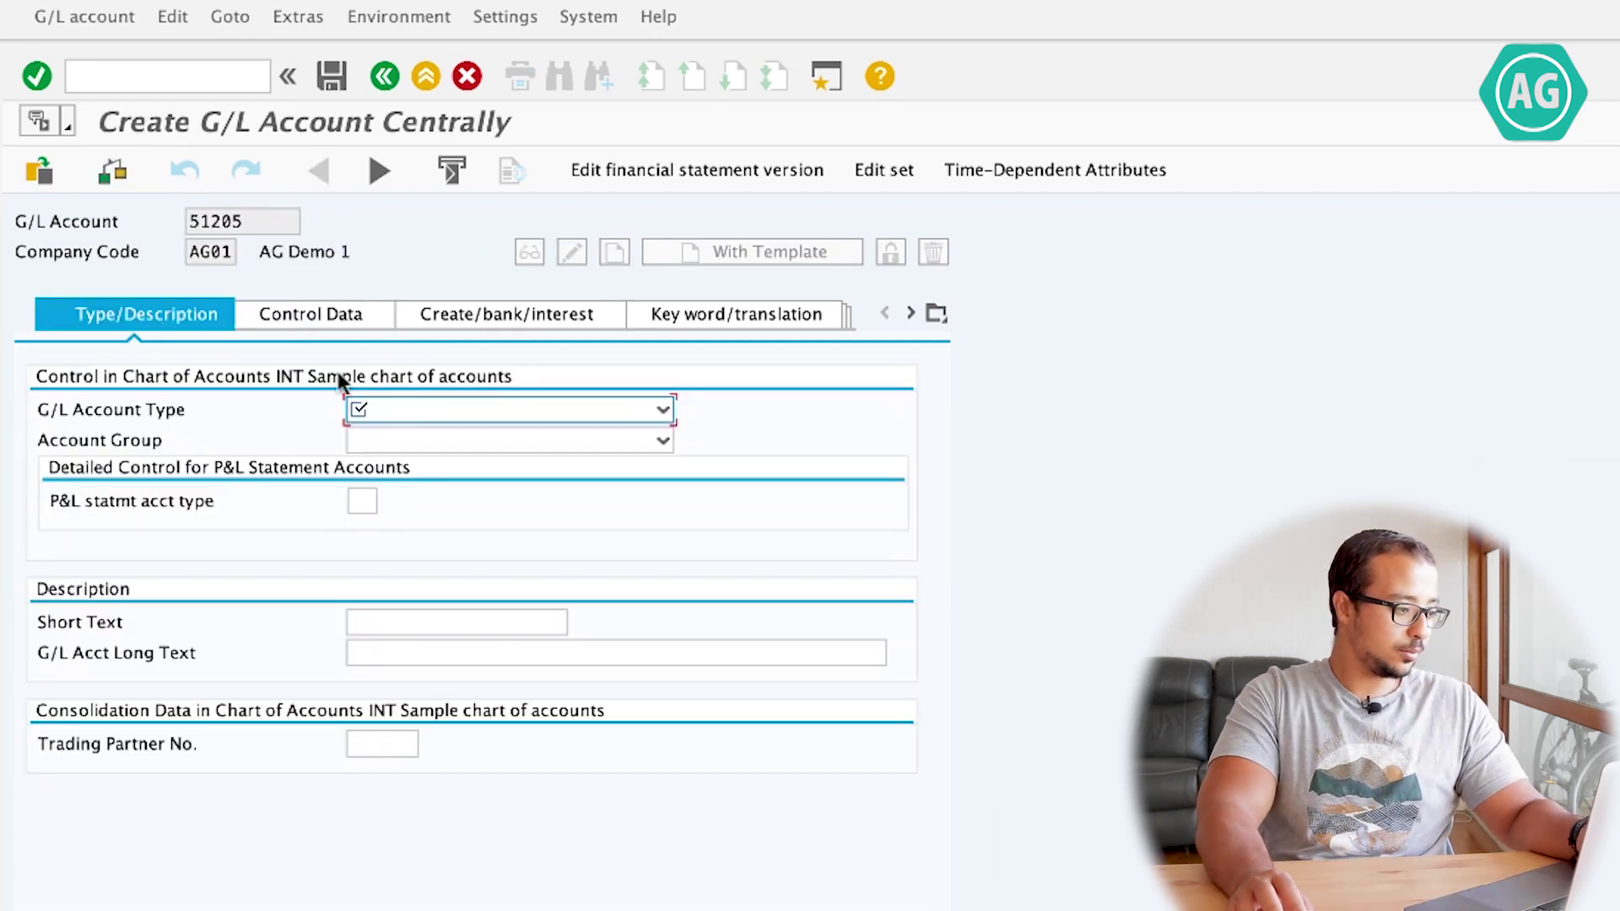
- Set account 51205's G/L account type to Balance Sheet Account and its account group to General G/L Accounts
left_click(422, 417)
left_click(408, 503)
left_click(410, 437)
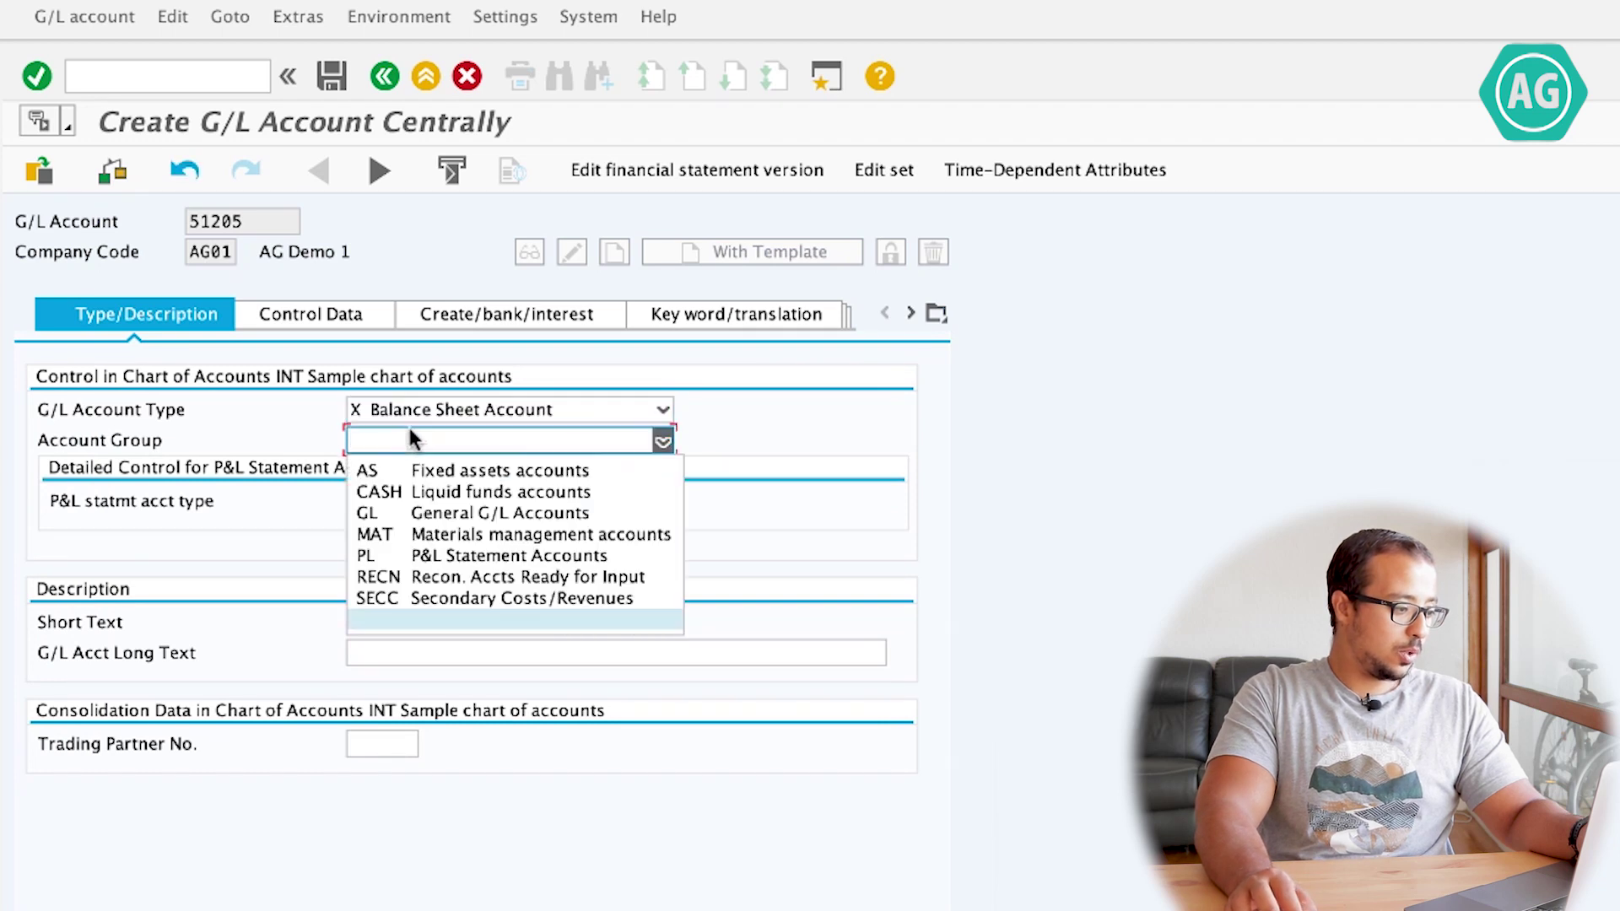
left_click(429, 514)
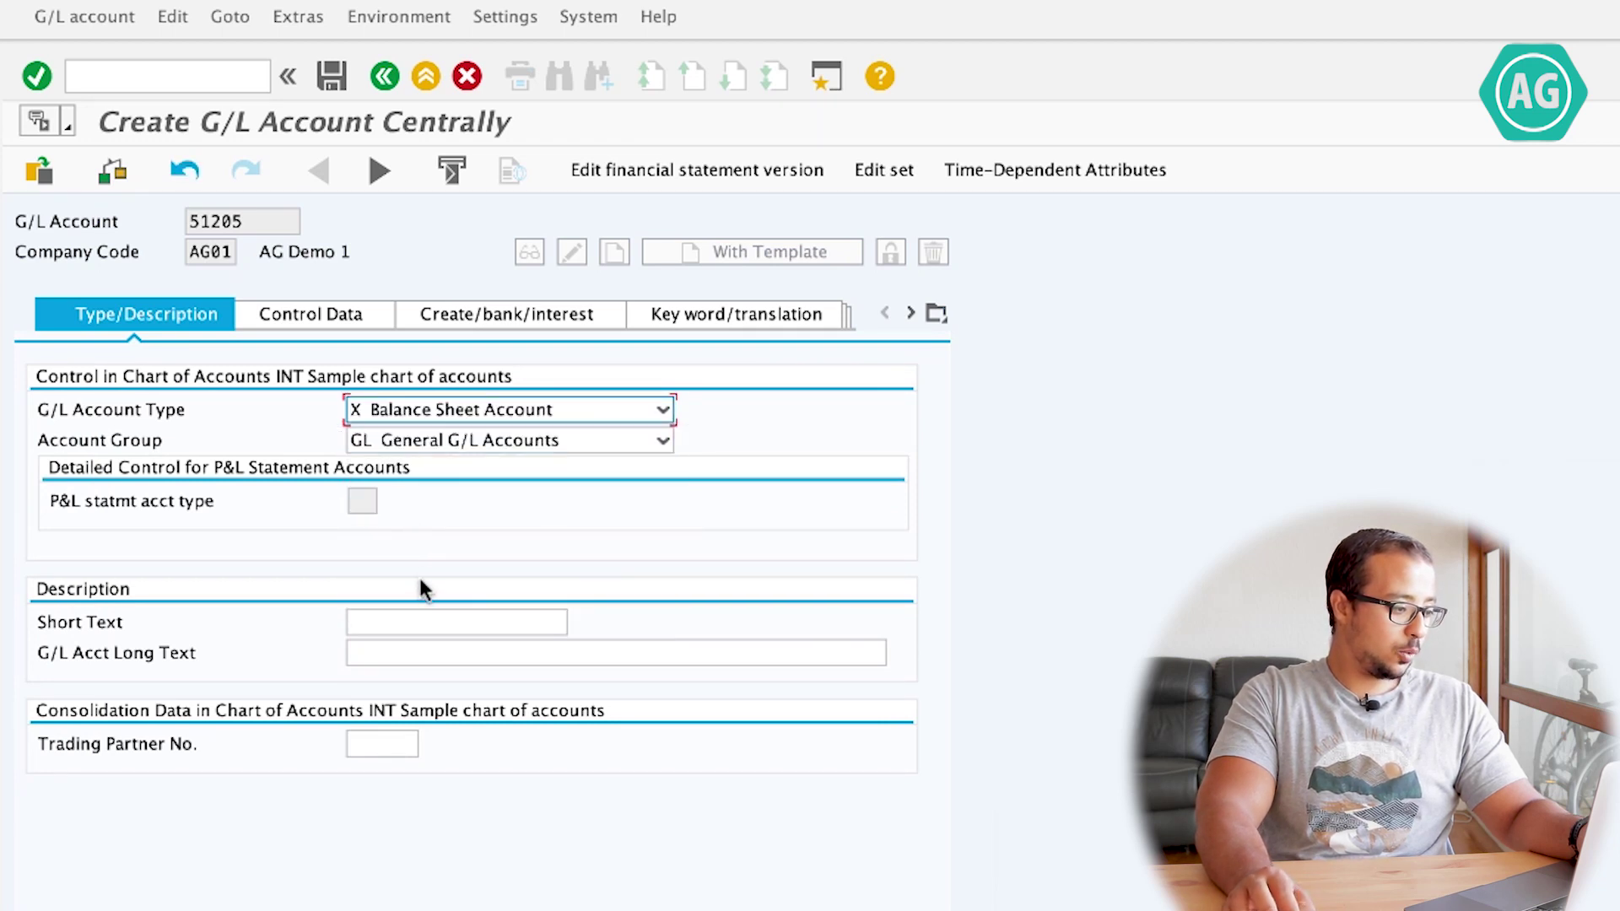
- Give account 51205 the short text "BALANCES LC Only"
left_click(414, 621)
left_click(418, 619)
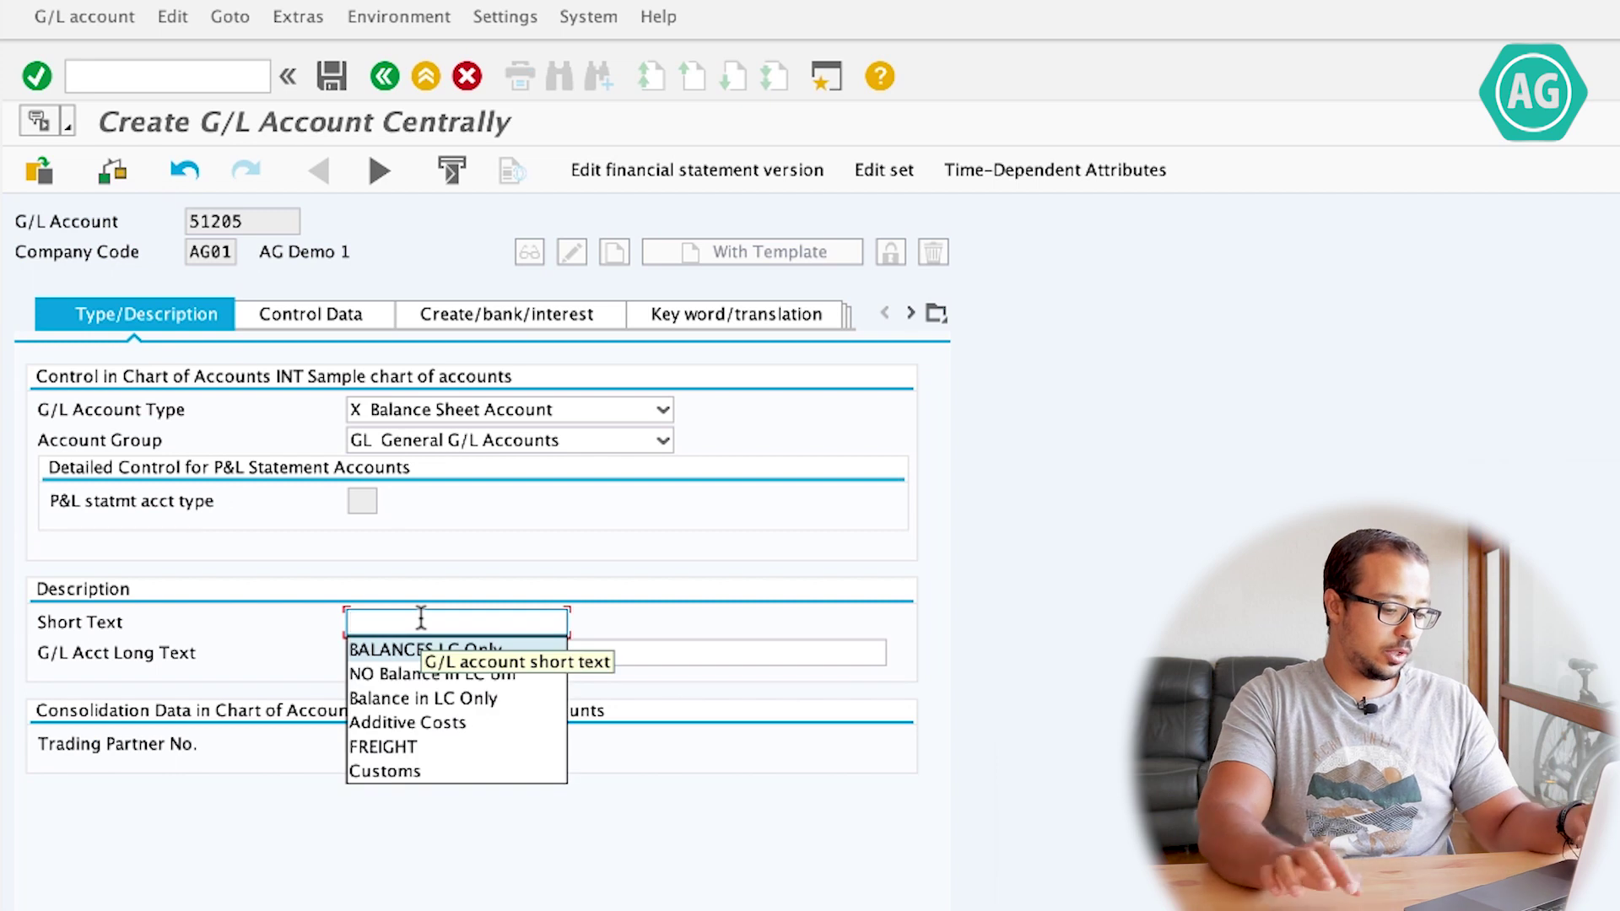
left_click(412, 651)
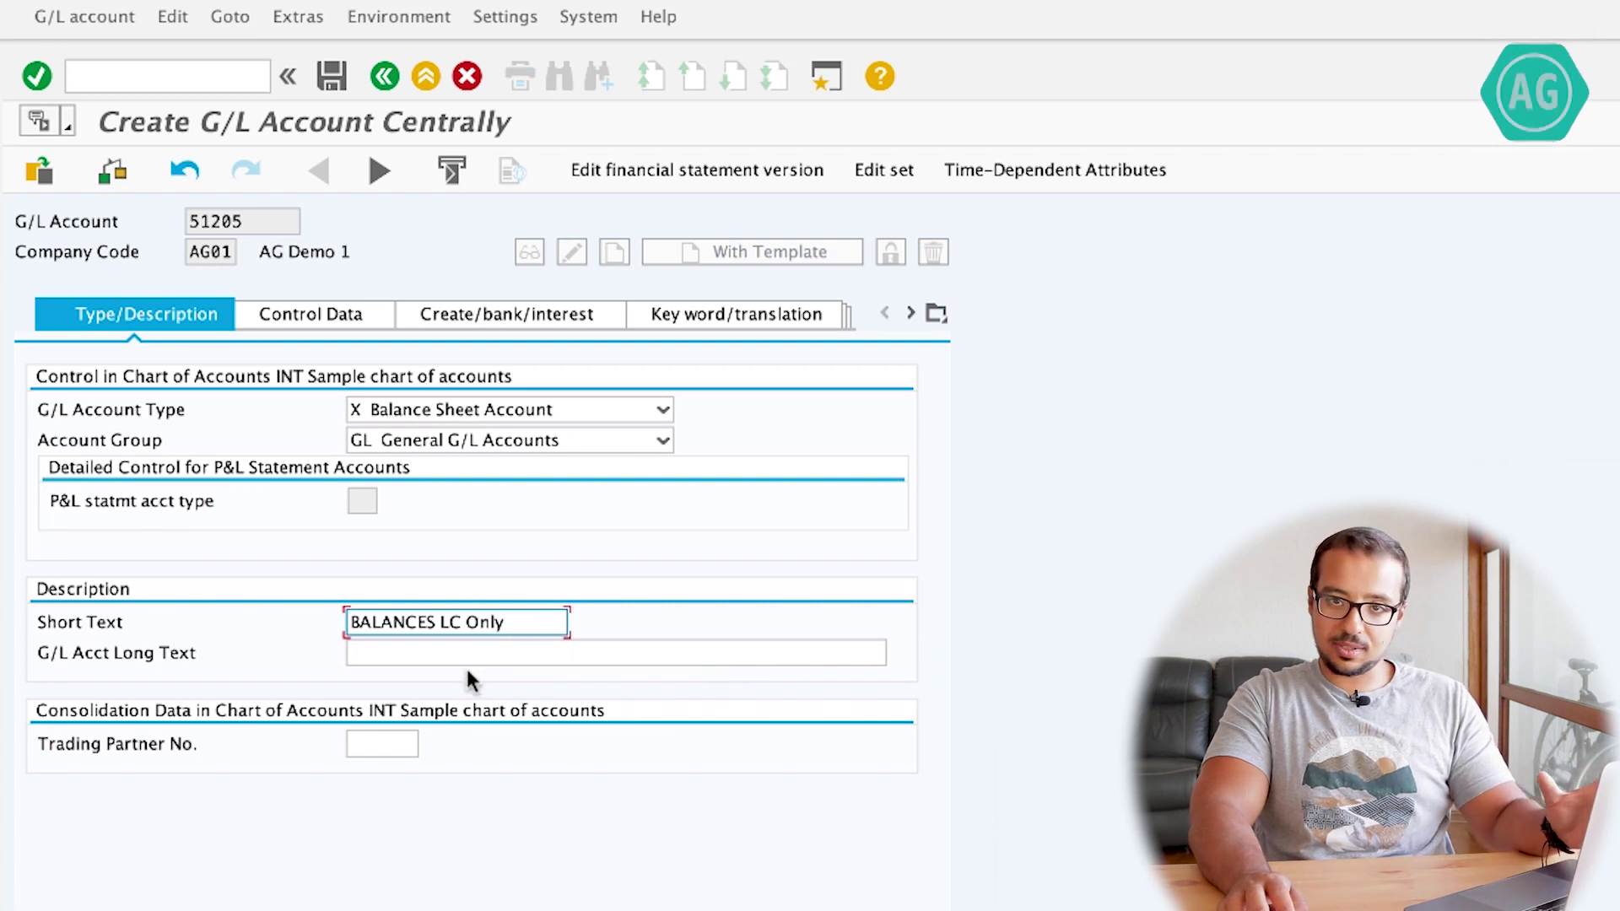
key("Return")
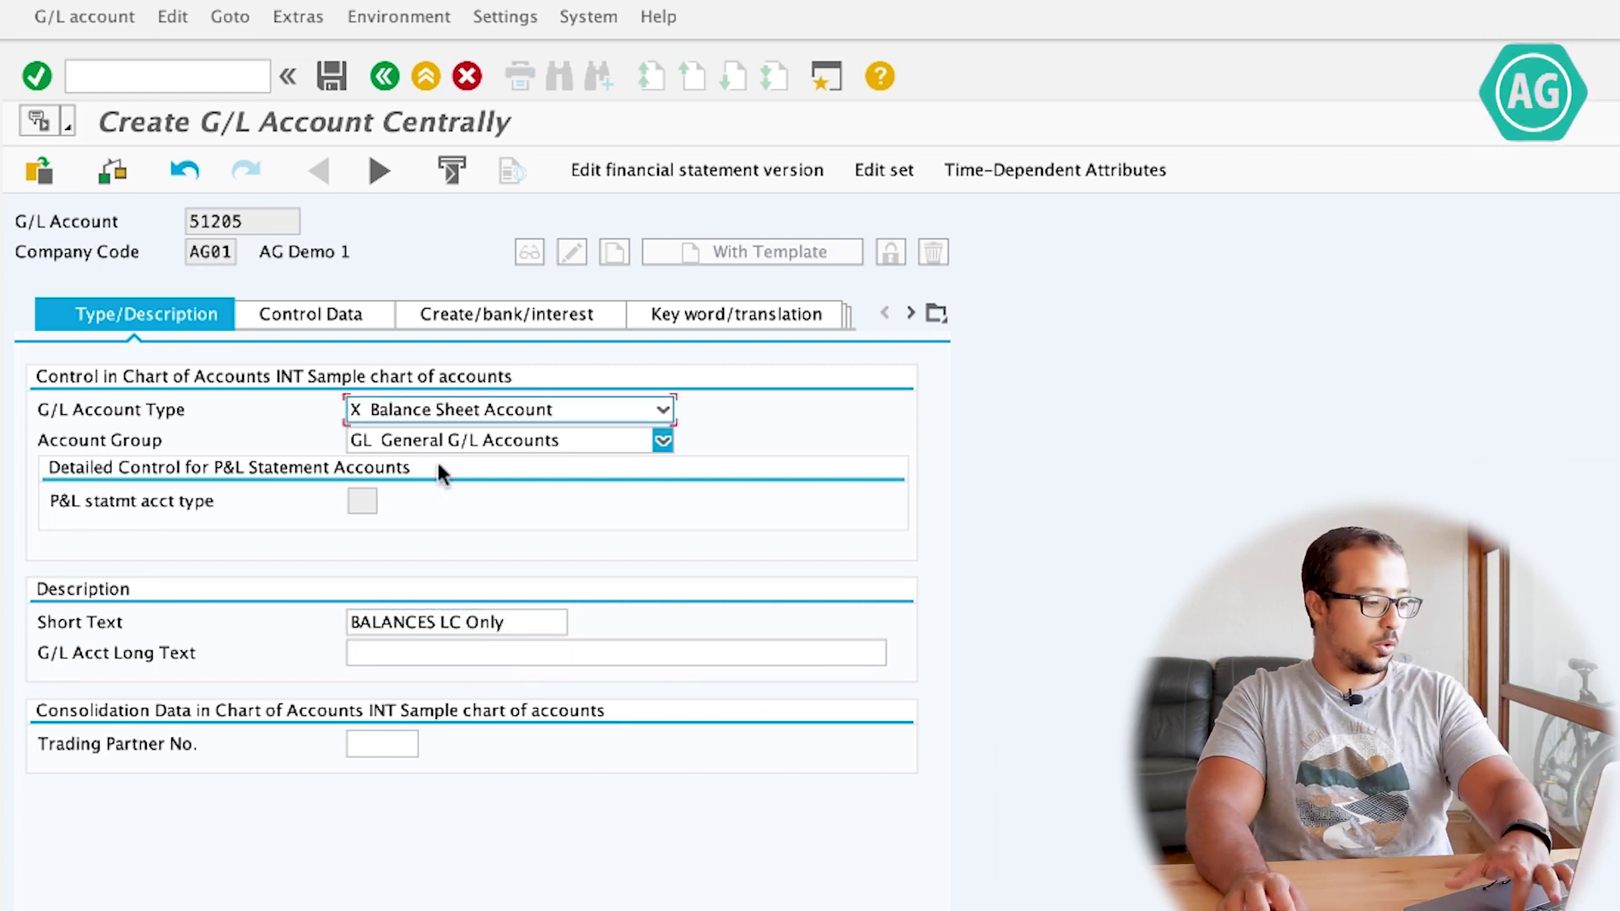
- Enable Balances in Local Crcy Only and Open Item Management in account 51205's control data
left_click(310, 323)
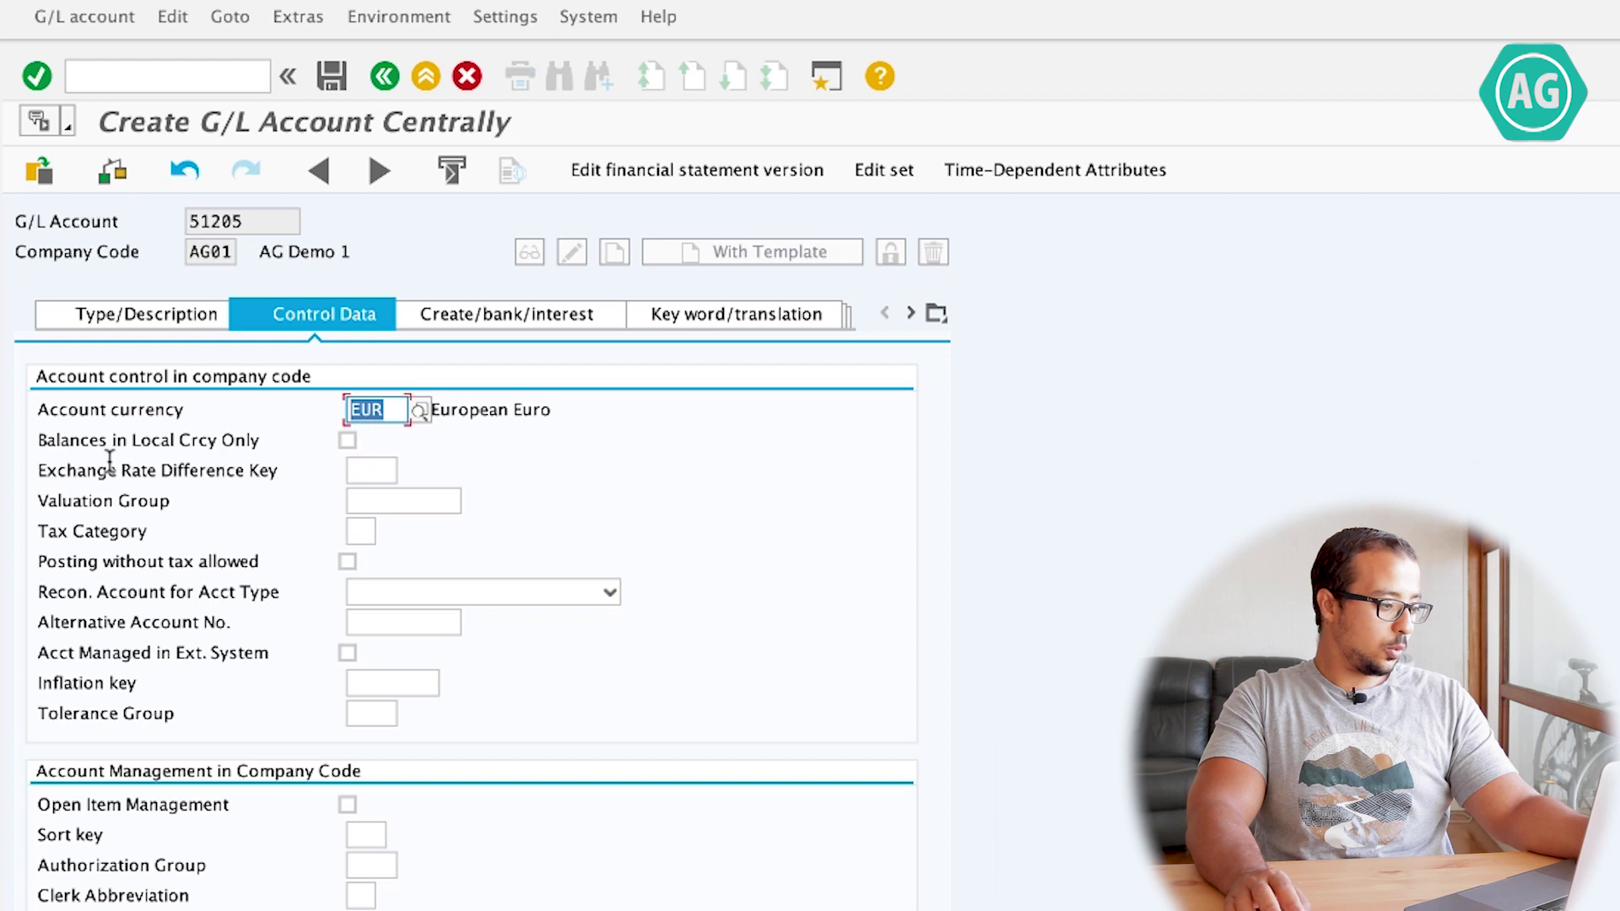
left_click(347, 440)
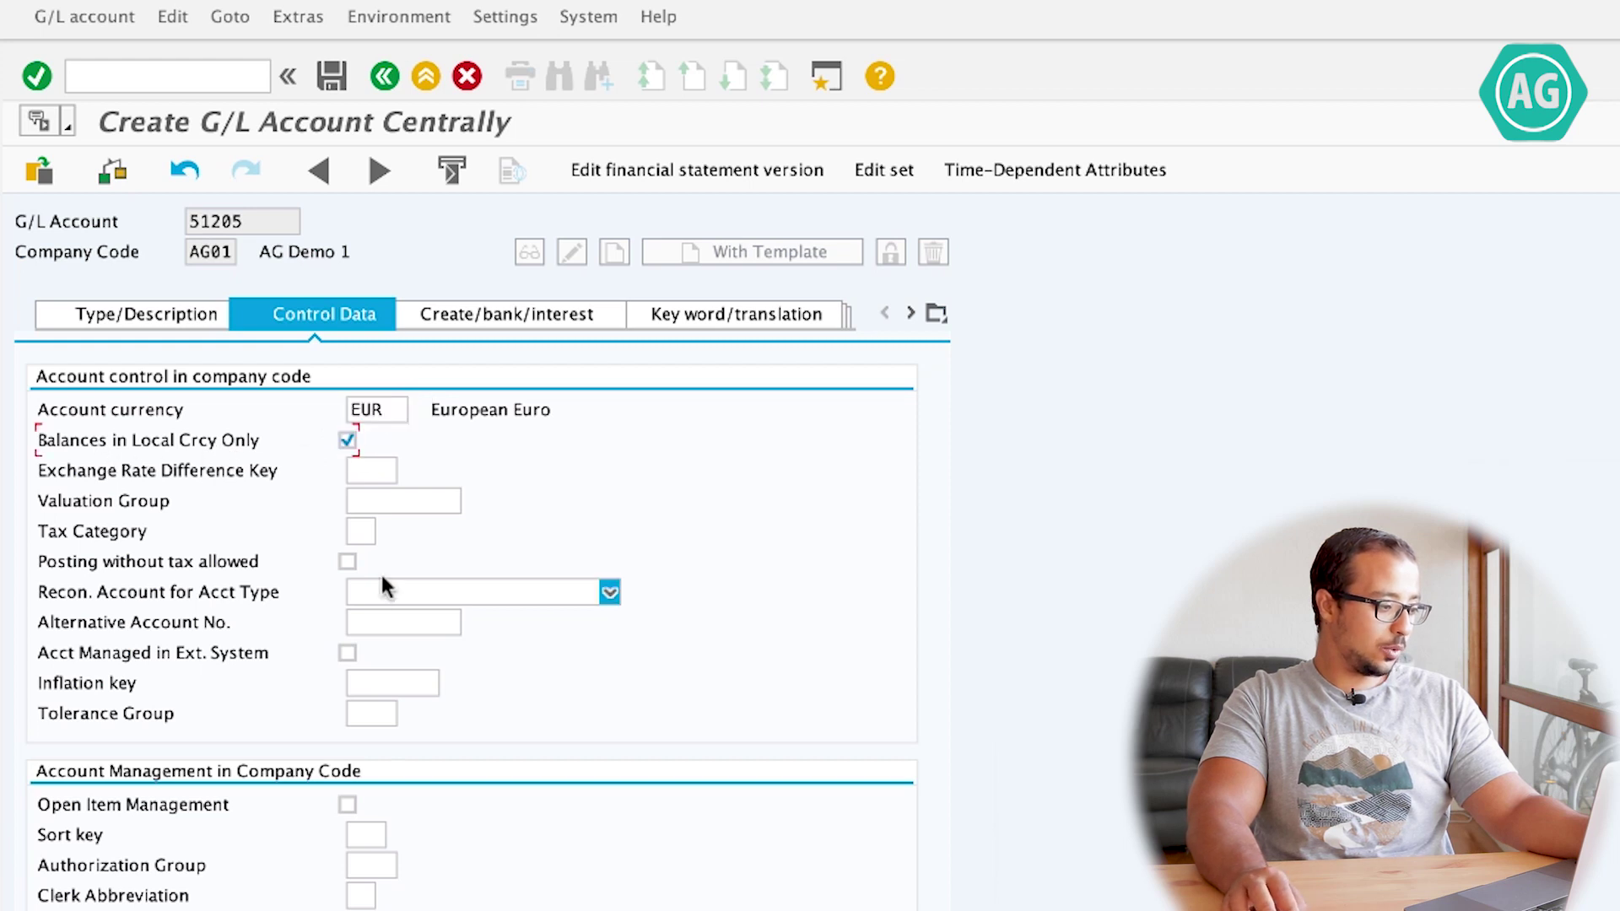
left_click(348, 806)
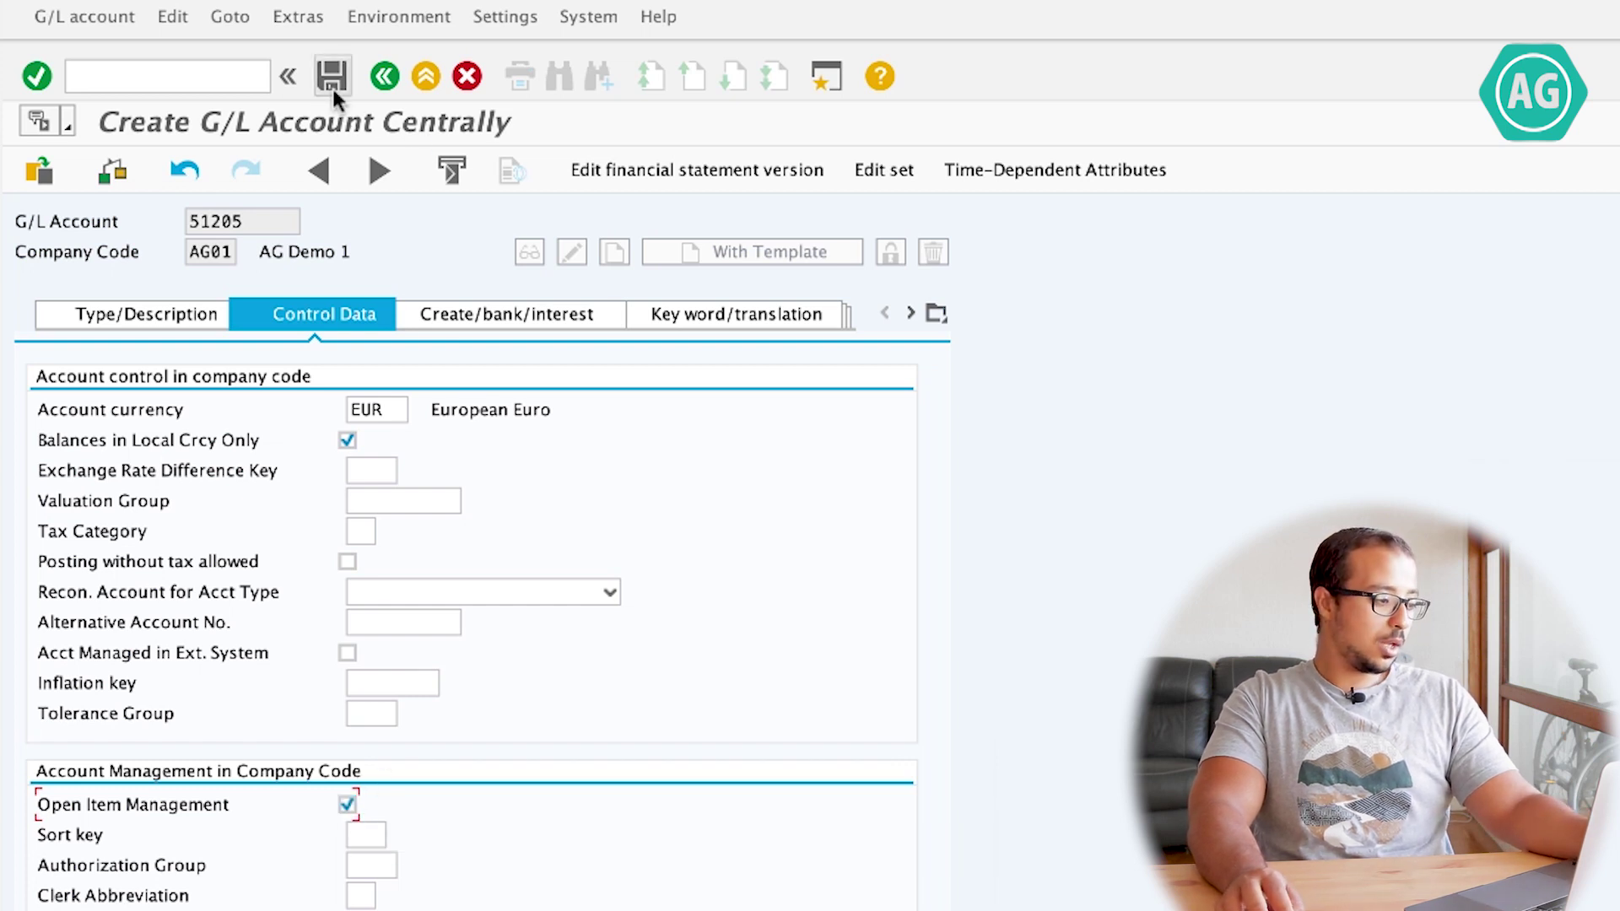
- Assign field status group G001 to account 51205 and save the new account
left_click(509, 329)
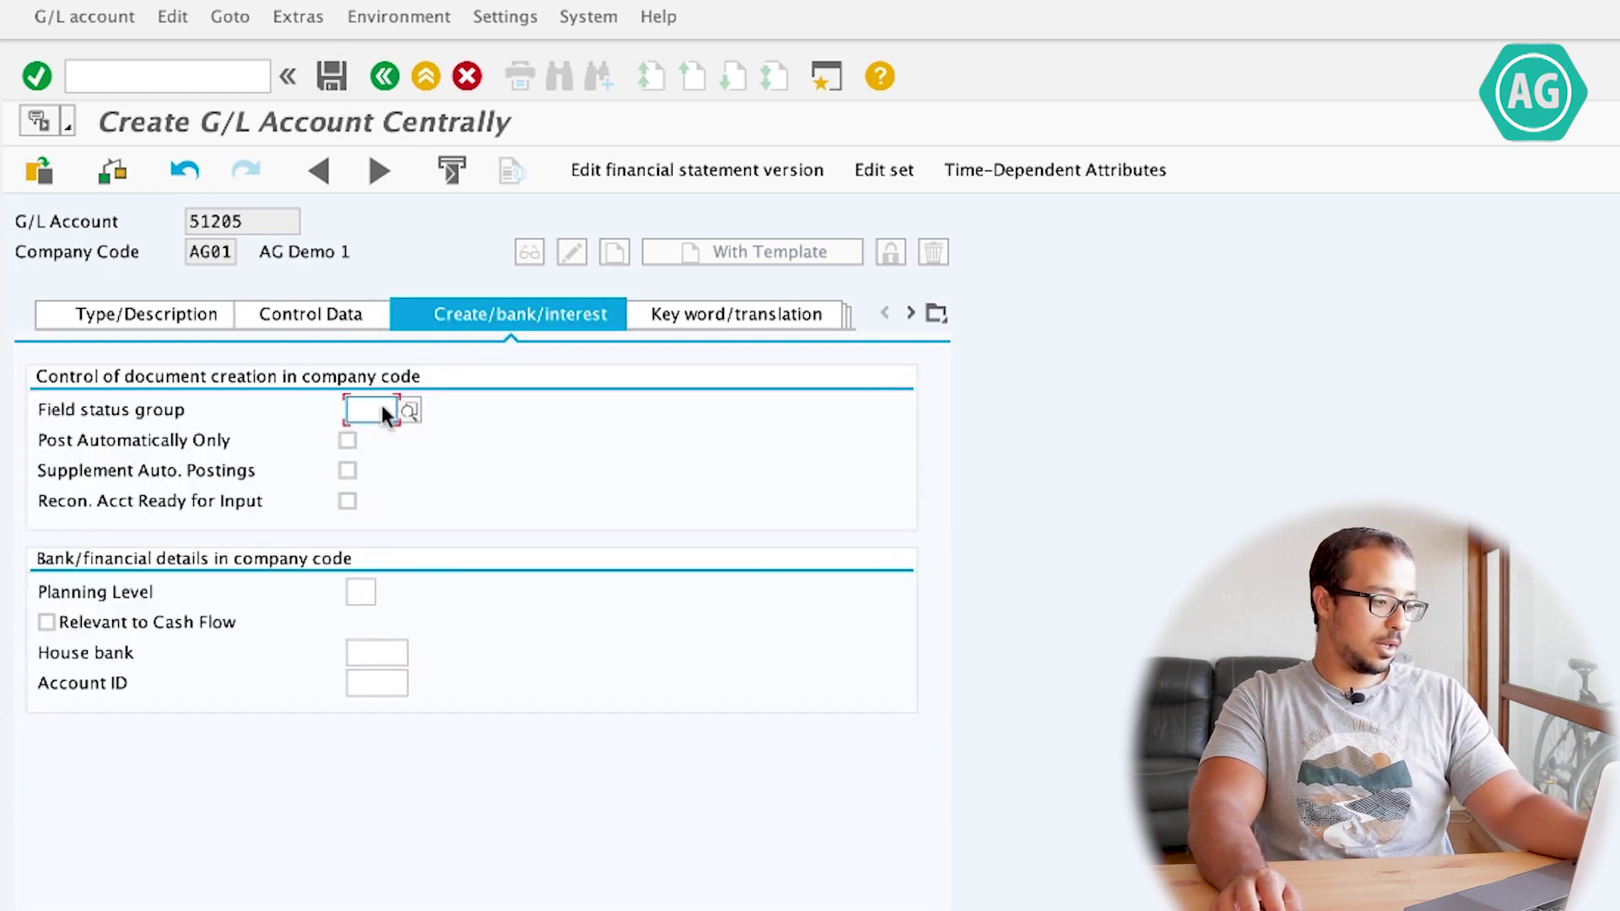
type("G001")
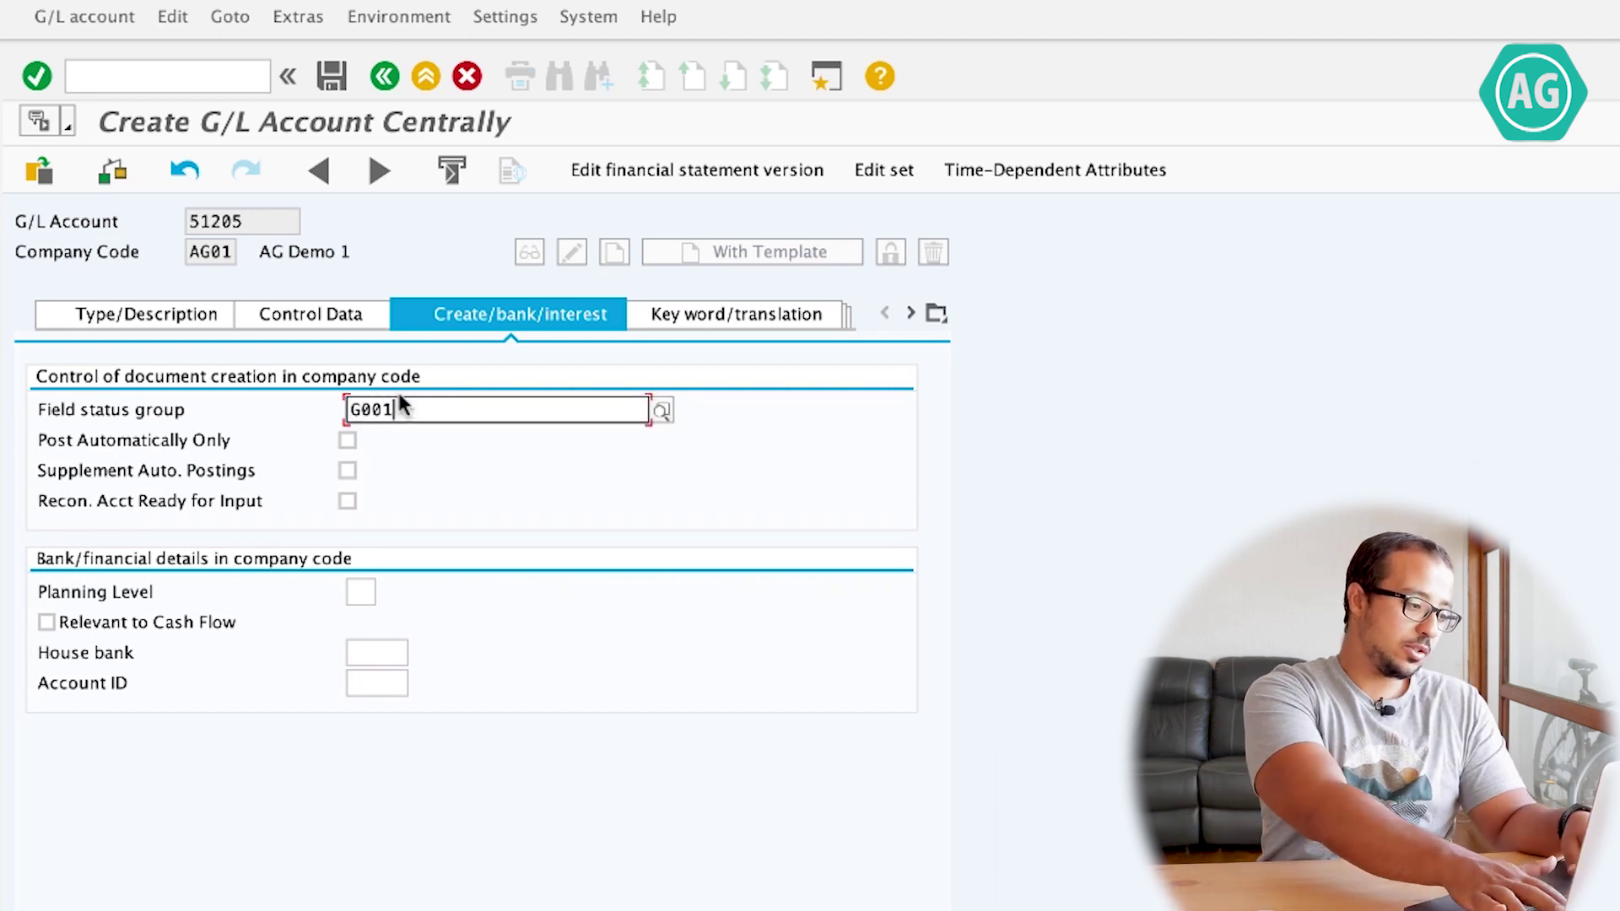
key("Return")
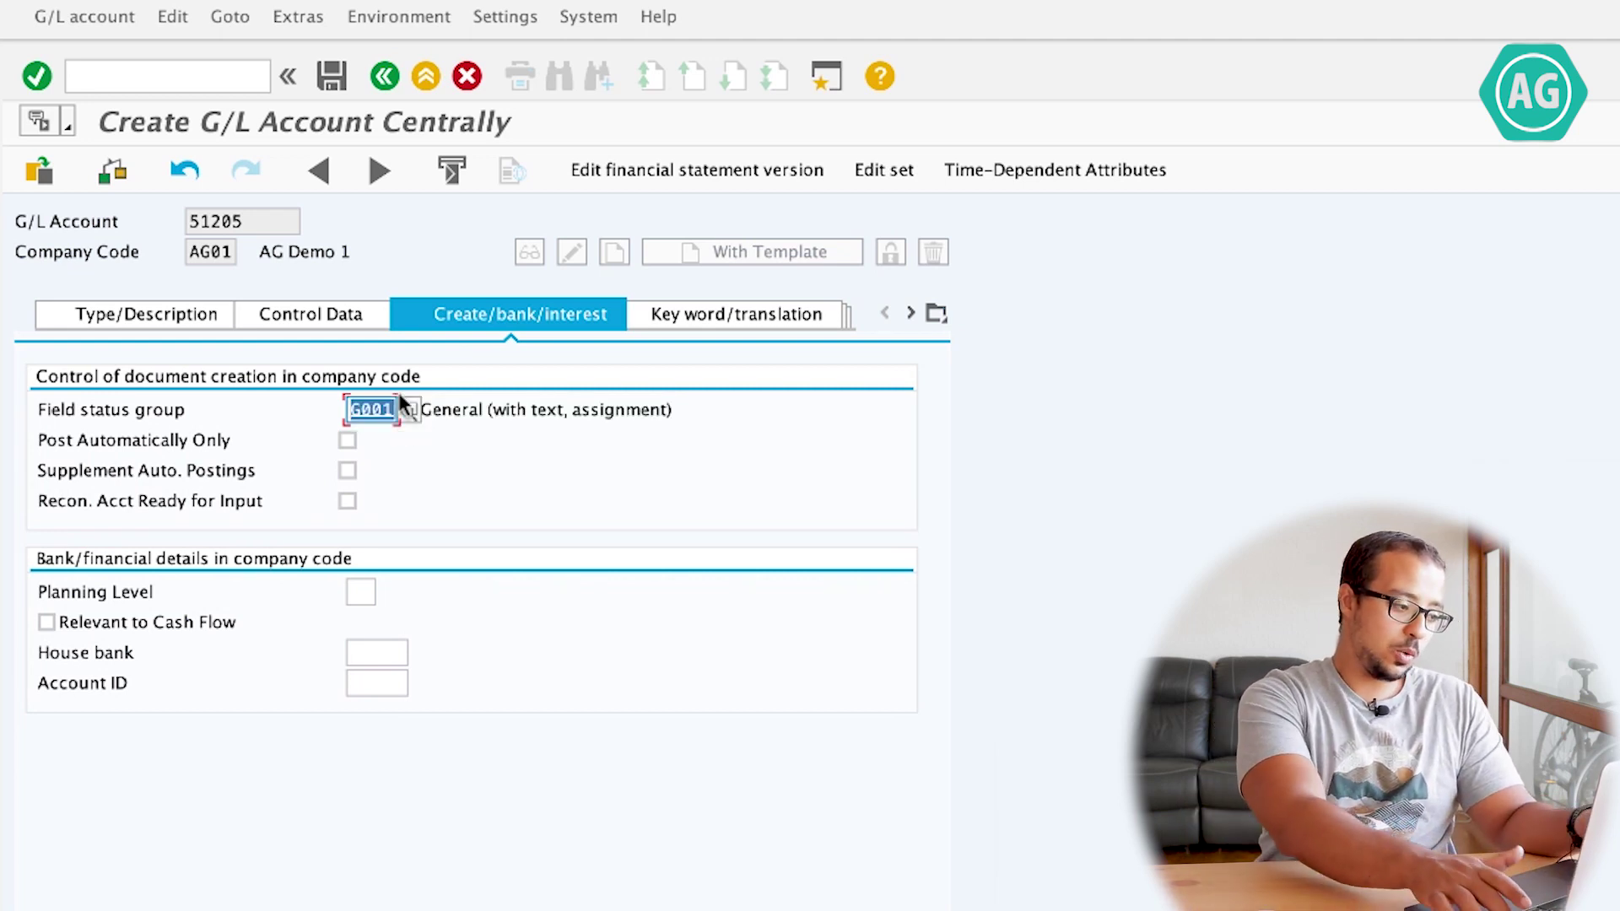
left_click(329, 75)
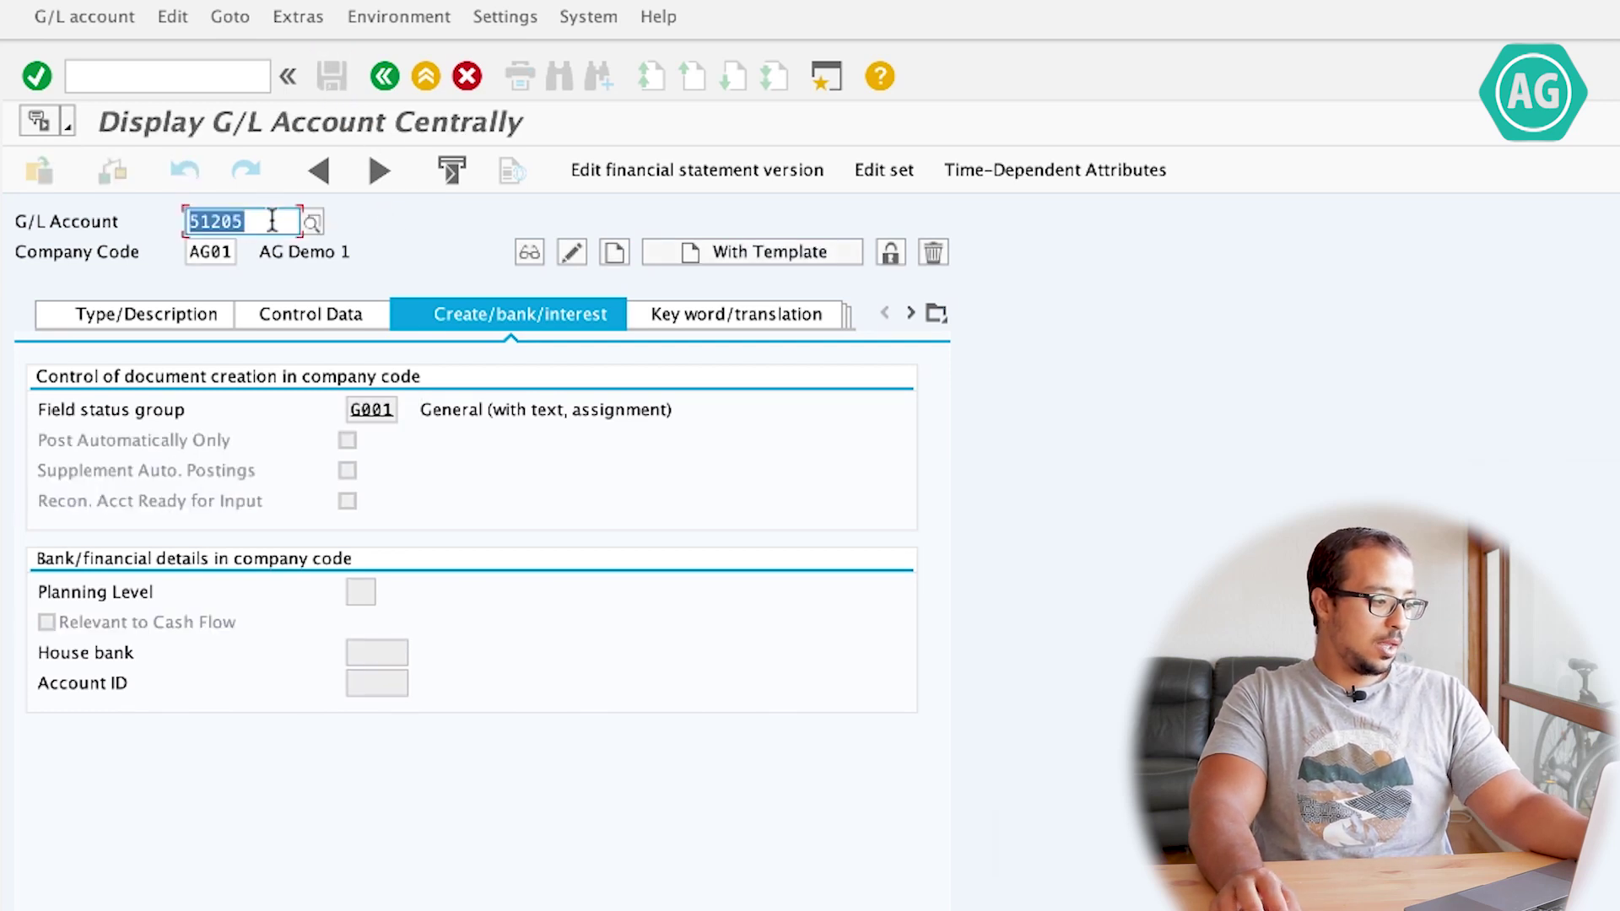
- Start creating G/L account 51206 in company code AG01, beginning with its type and description data
left_click(272, 217)
key("BackSpace")
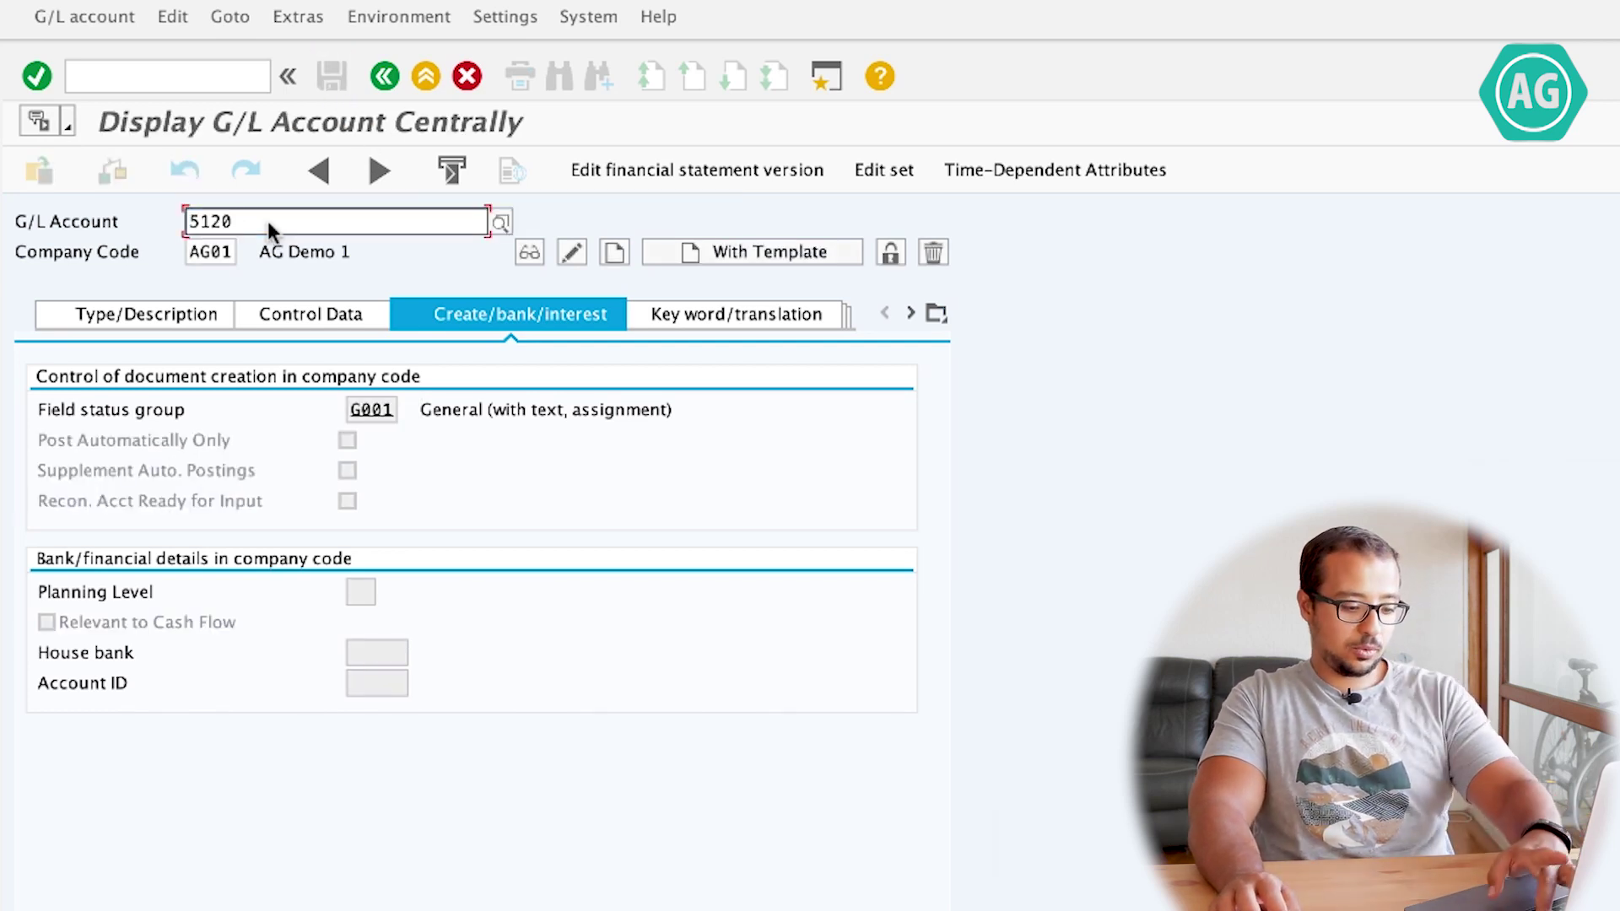
type("6")
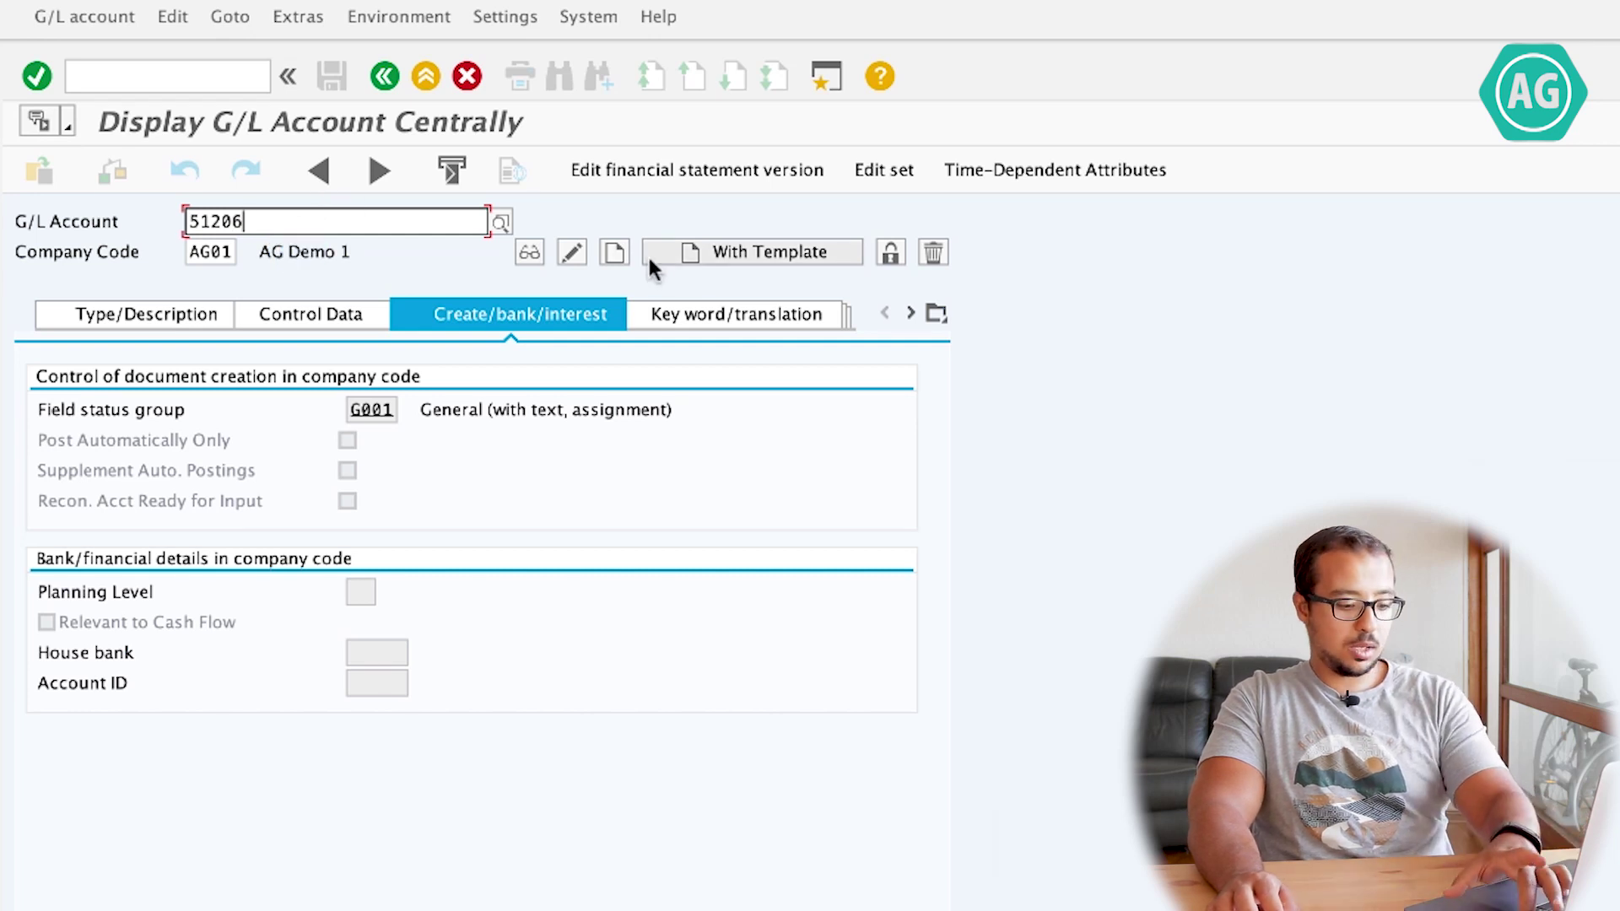
left_click(615, 253)
left_click(191, 327)
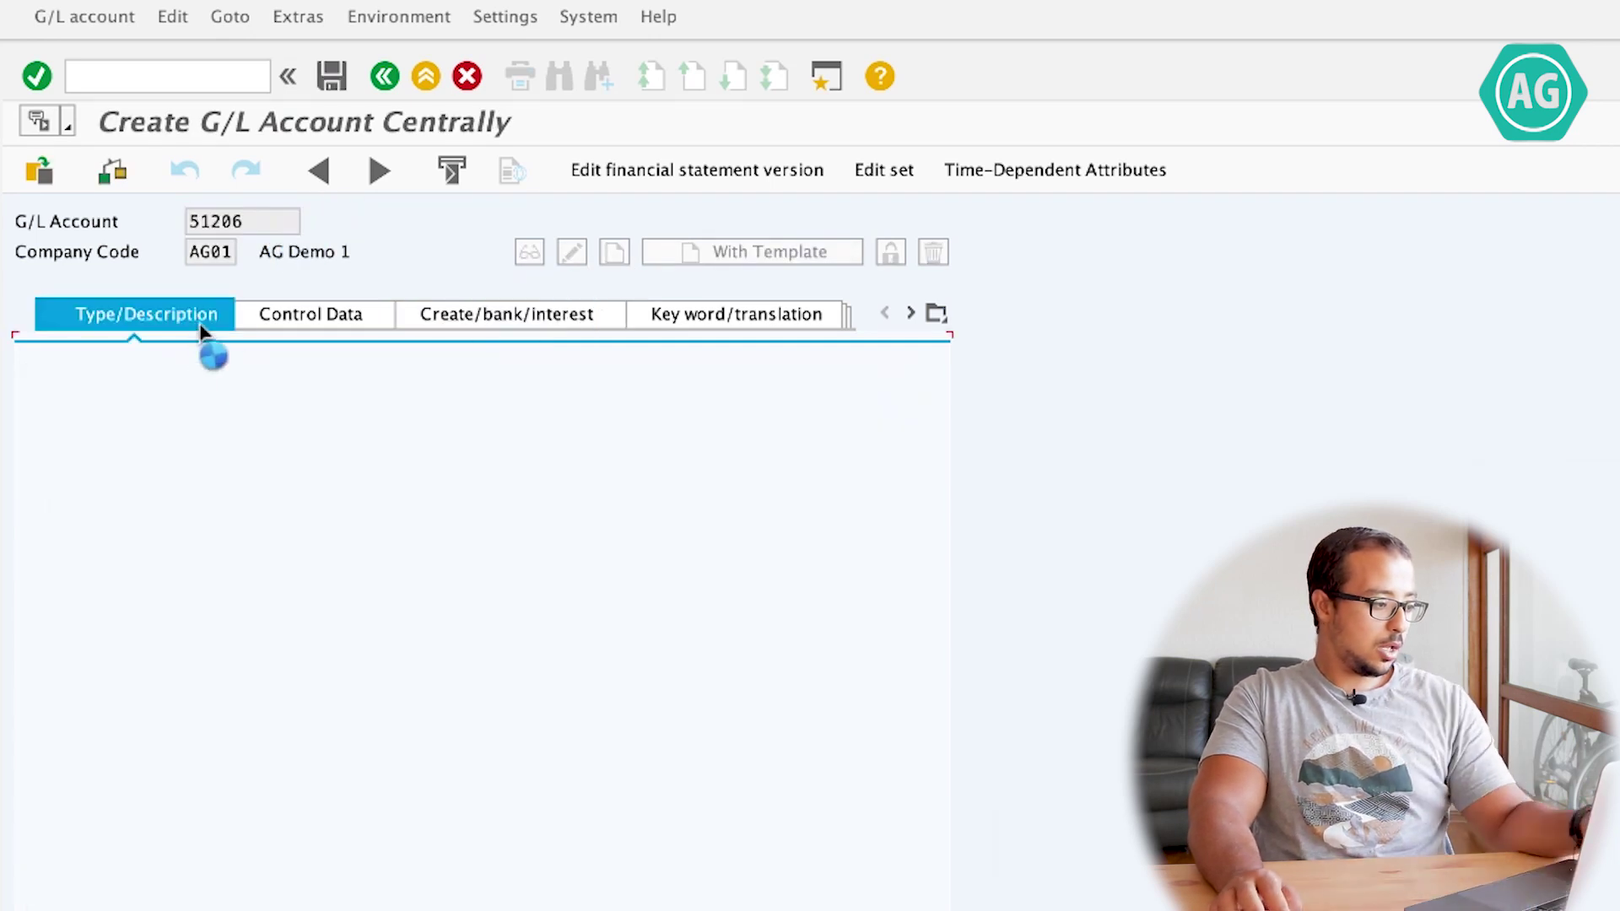
- Set account 51206's G/L account type to Balance Sheet Account and its account group to General G/L Accounts
left_click(423, 413)
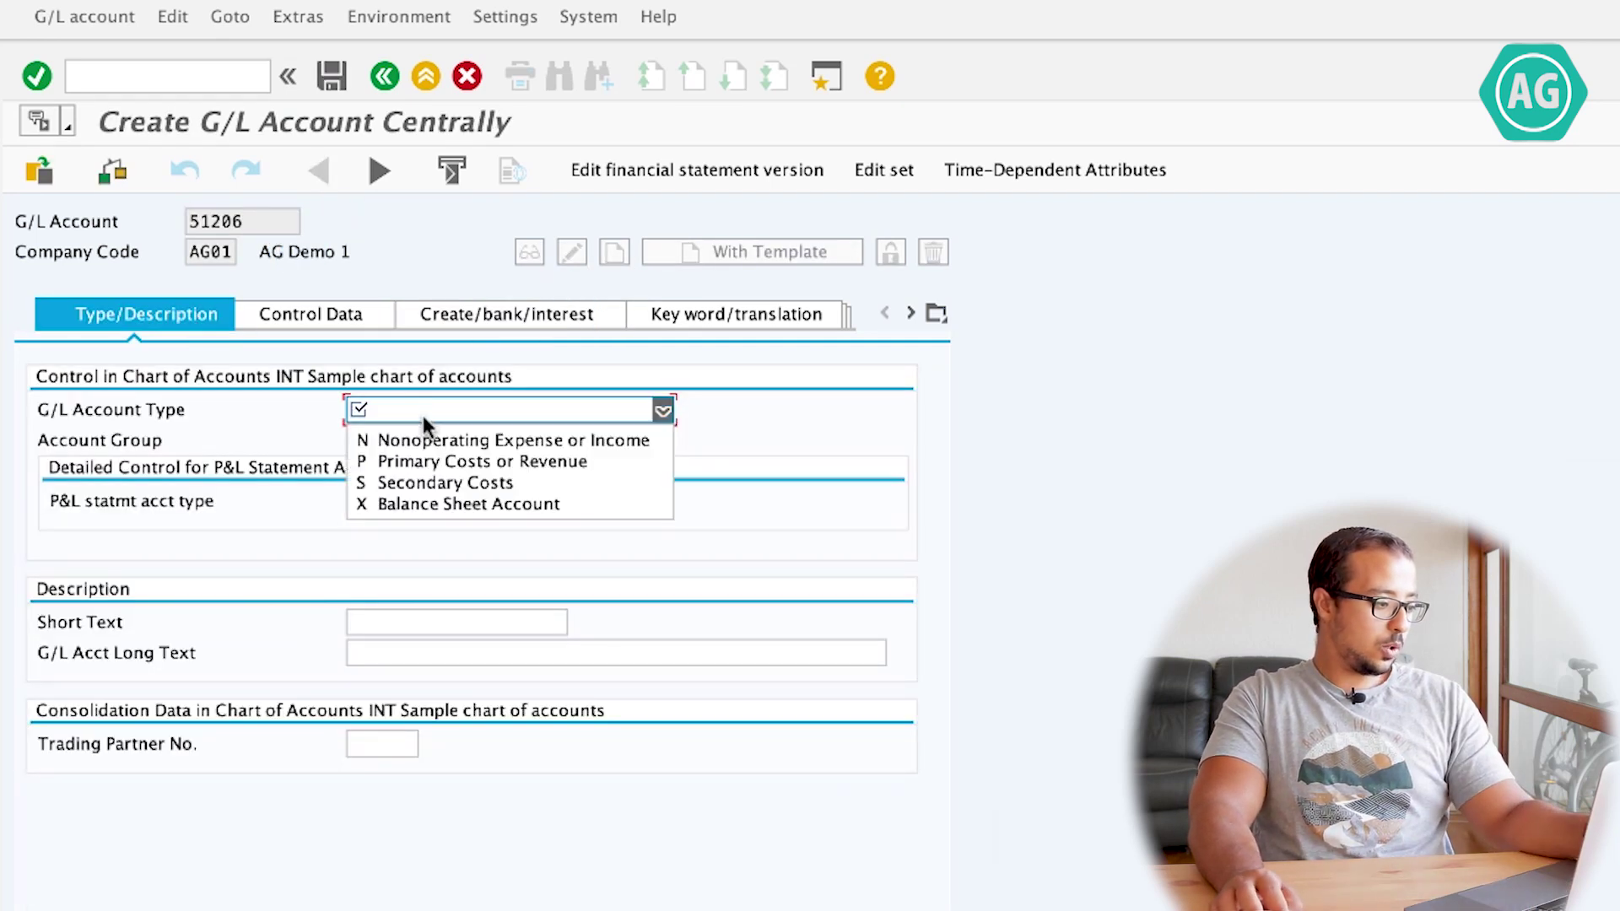
left_click(418, 503)
left_click(662, 440)
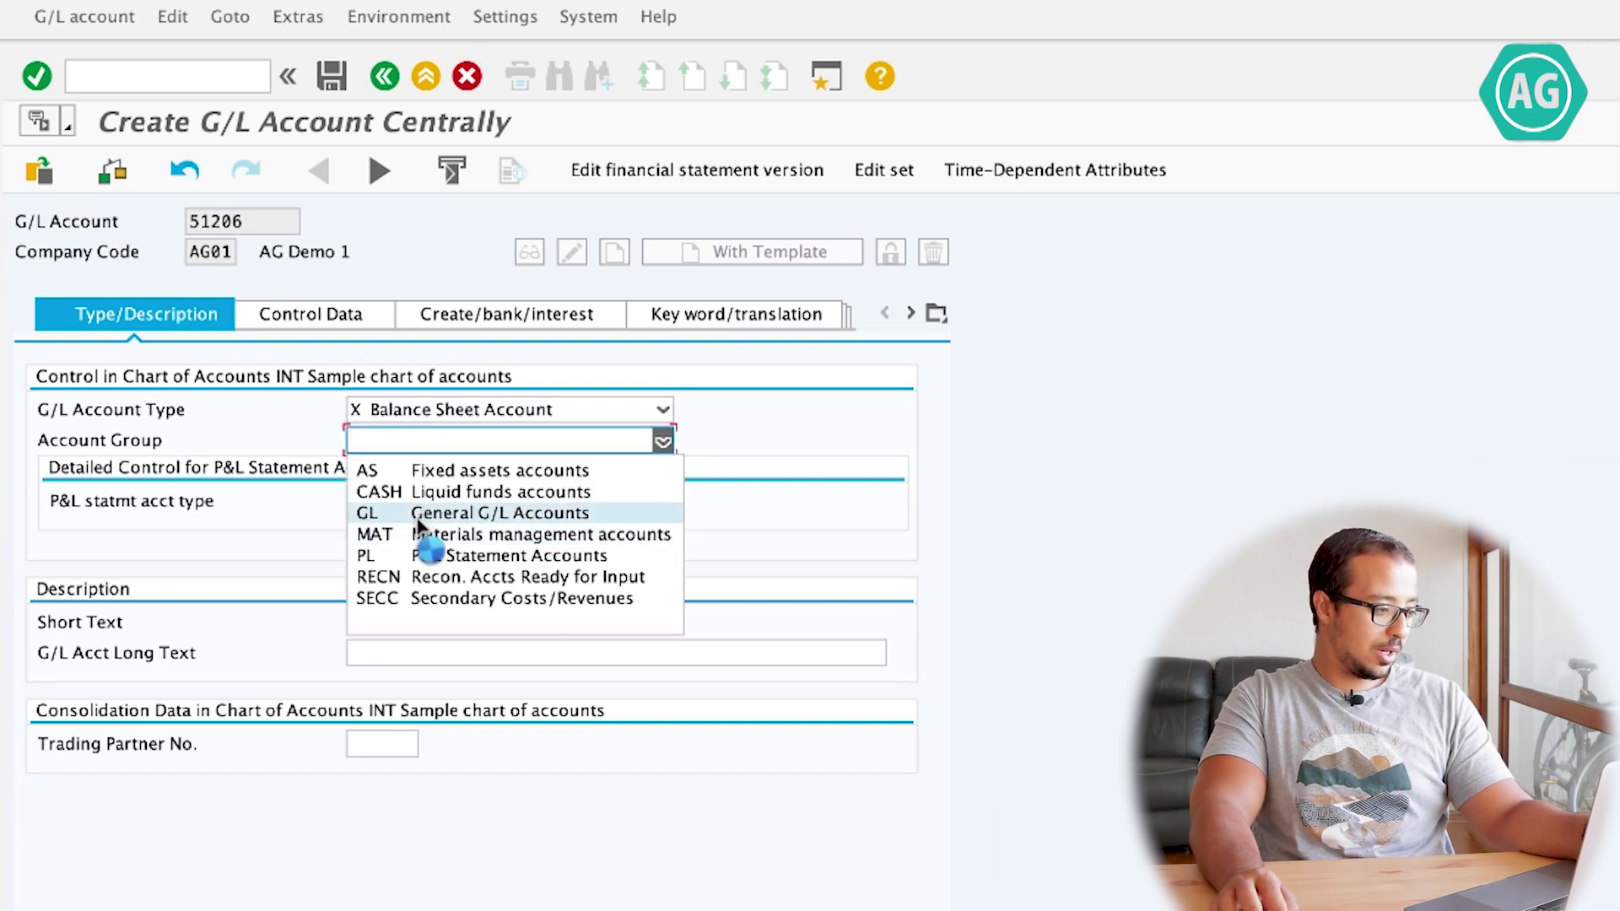
left_click(419, 515)
- Give account 51206 the short text "NO Balance in LC onl" and enable Open Item Management in its control data
left_click(413, 620)
type("NO")
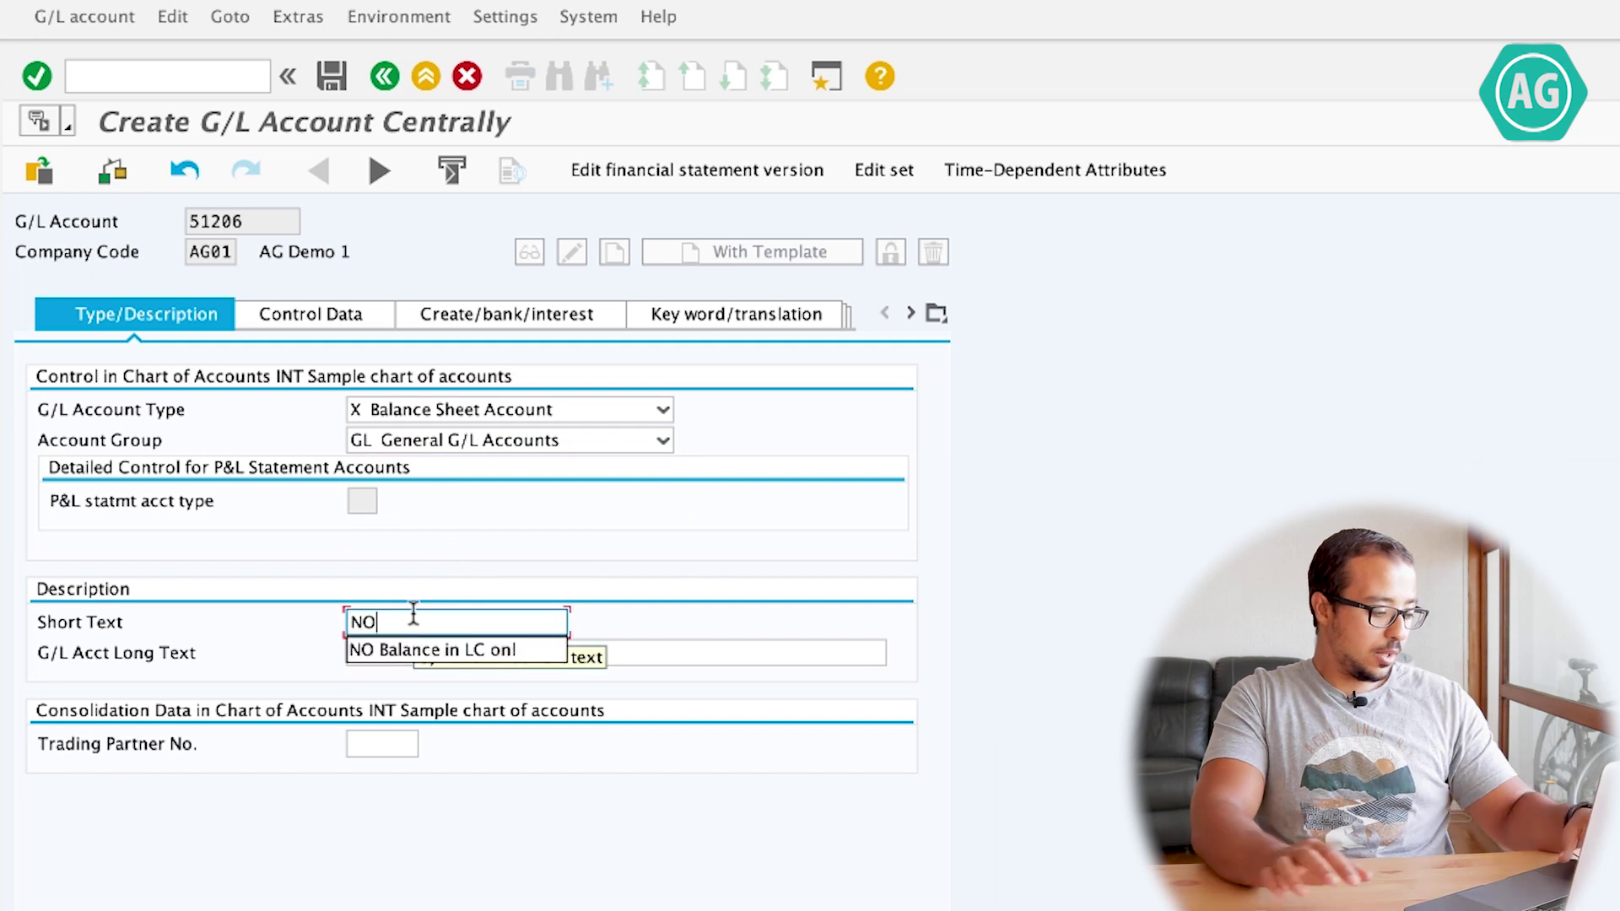
key("Down")
key("Return")
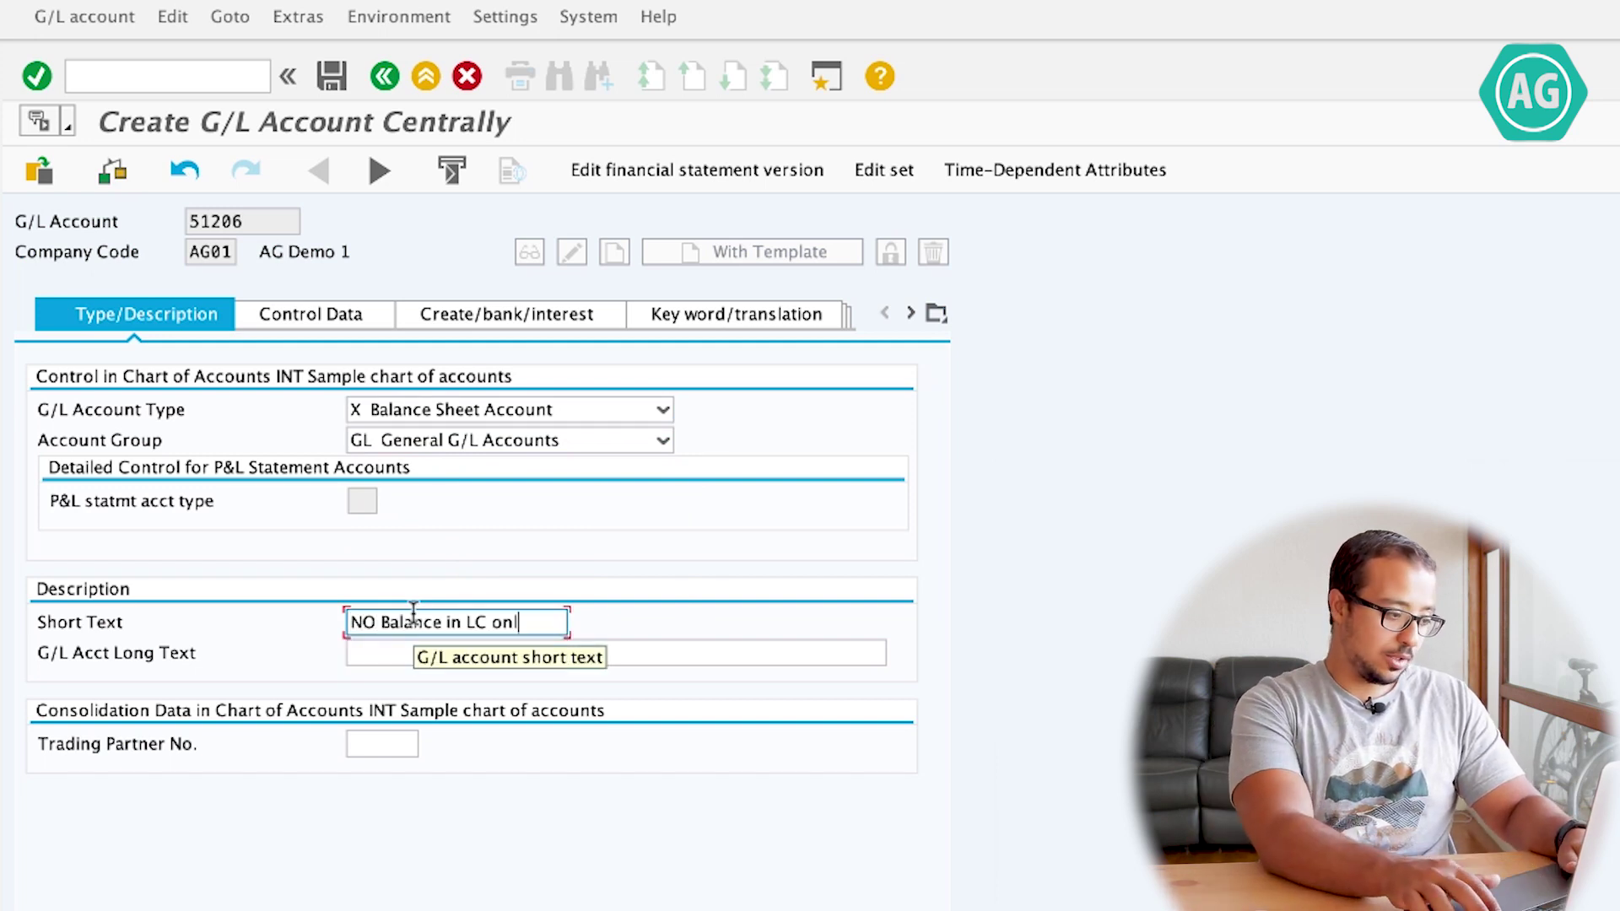
left_click(322, 321)
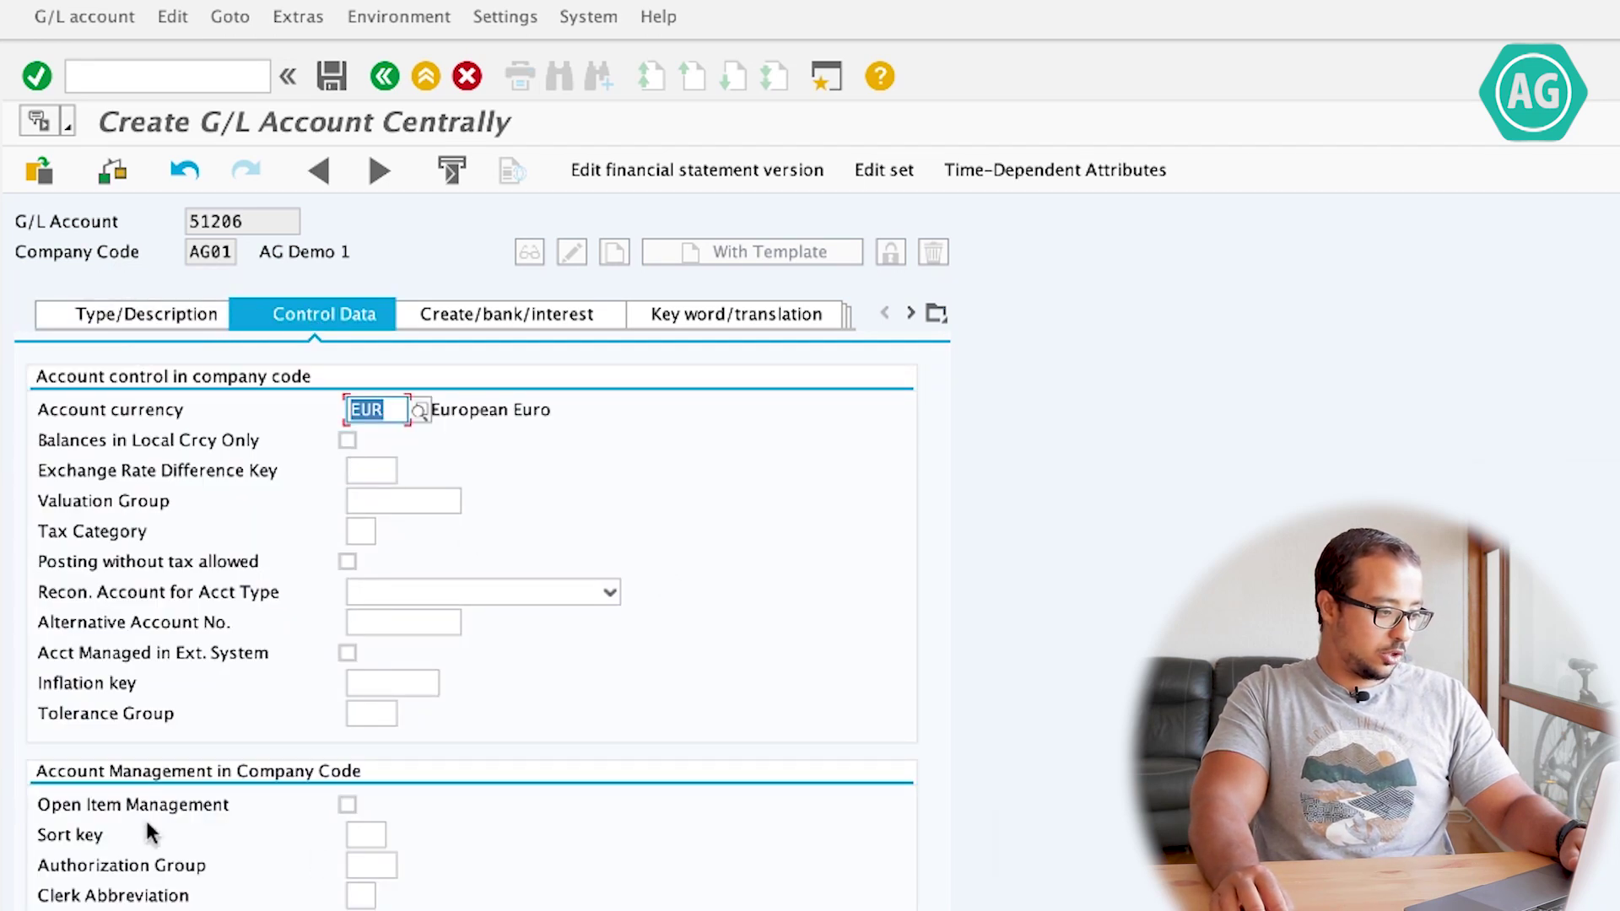
left_click(347, 806)
- Assign field status group G001 to account 51206 and save the new account
left_click(559, 317)
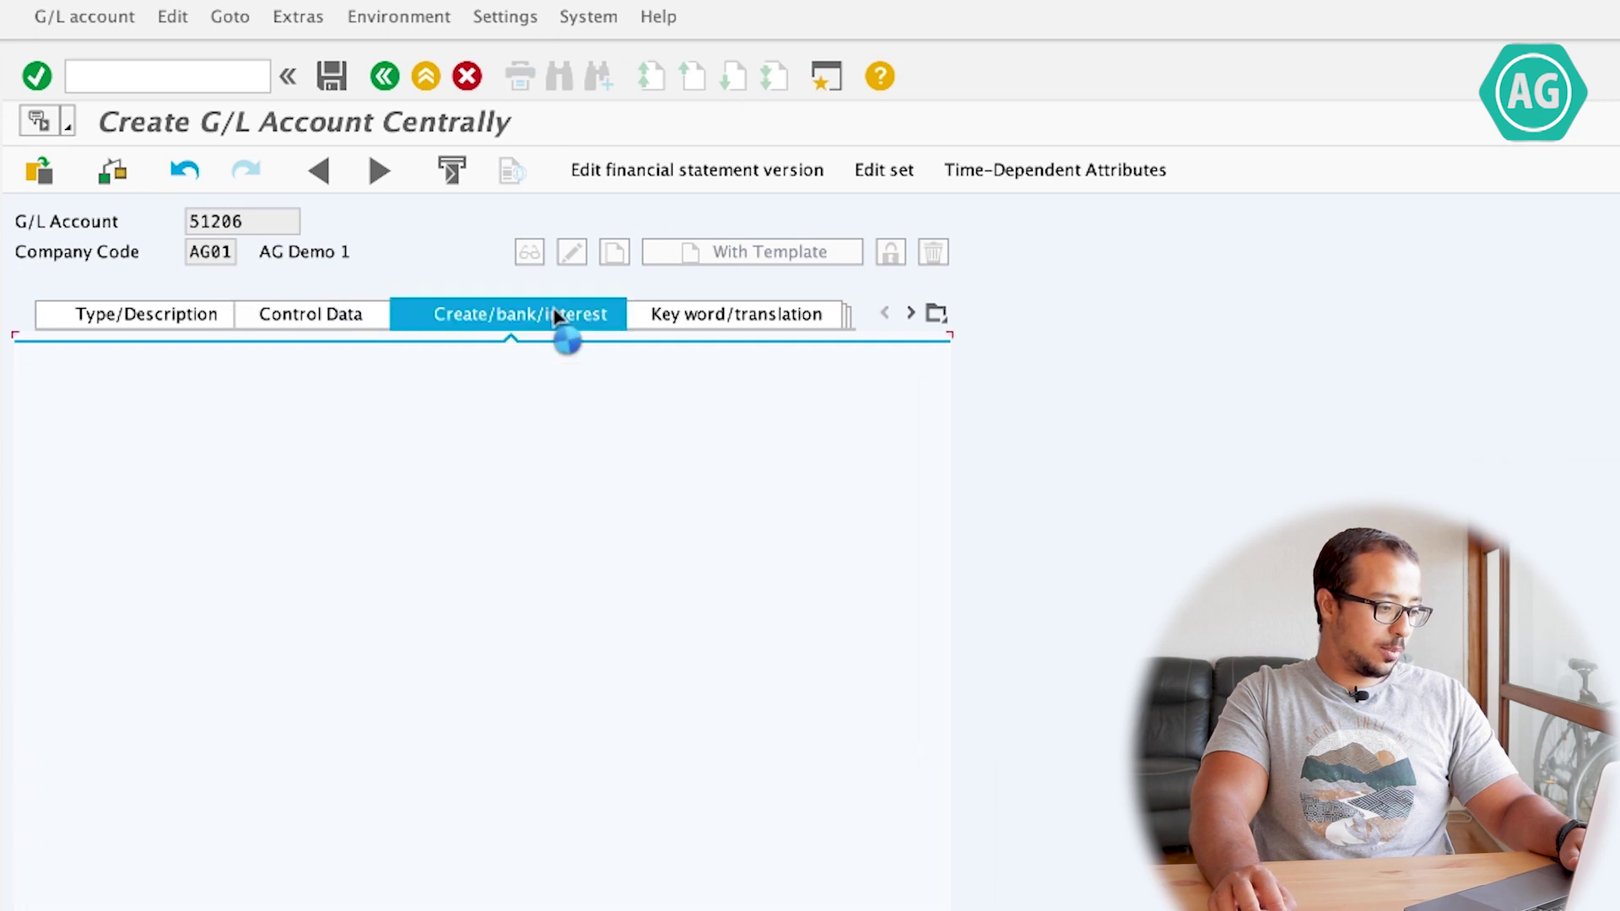
type("G")
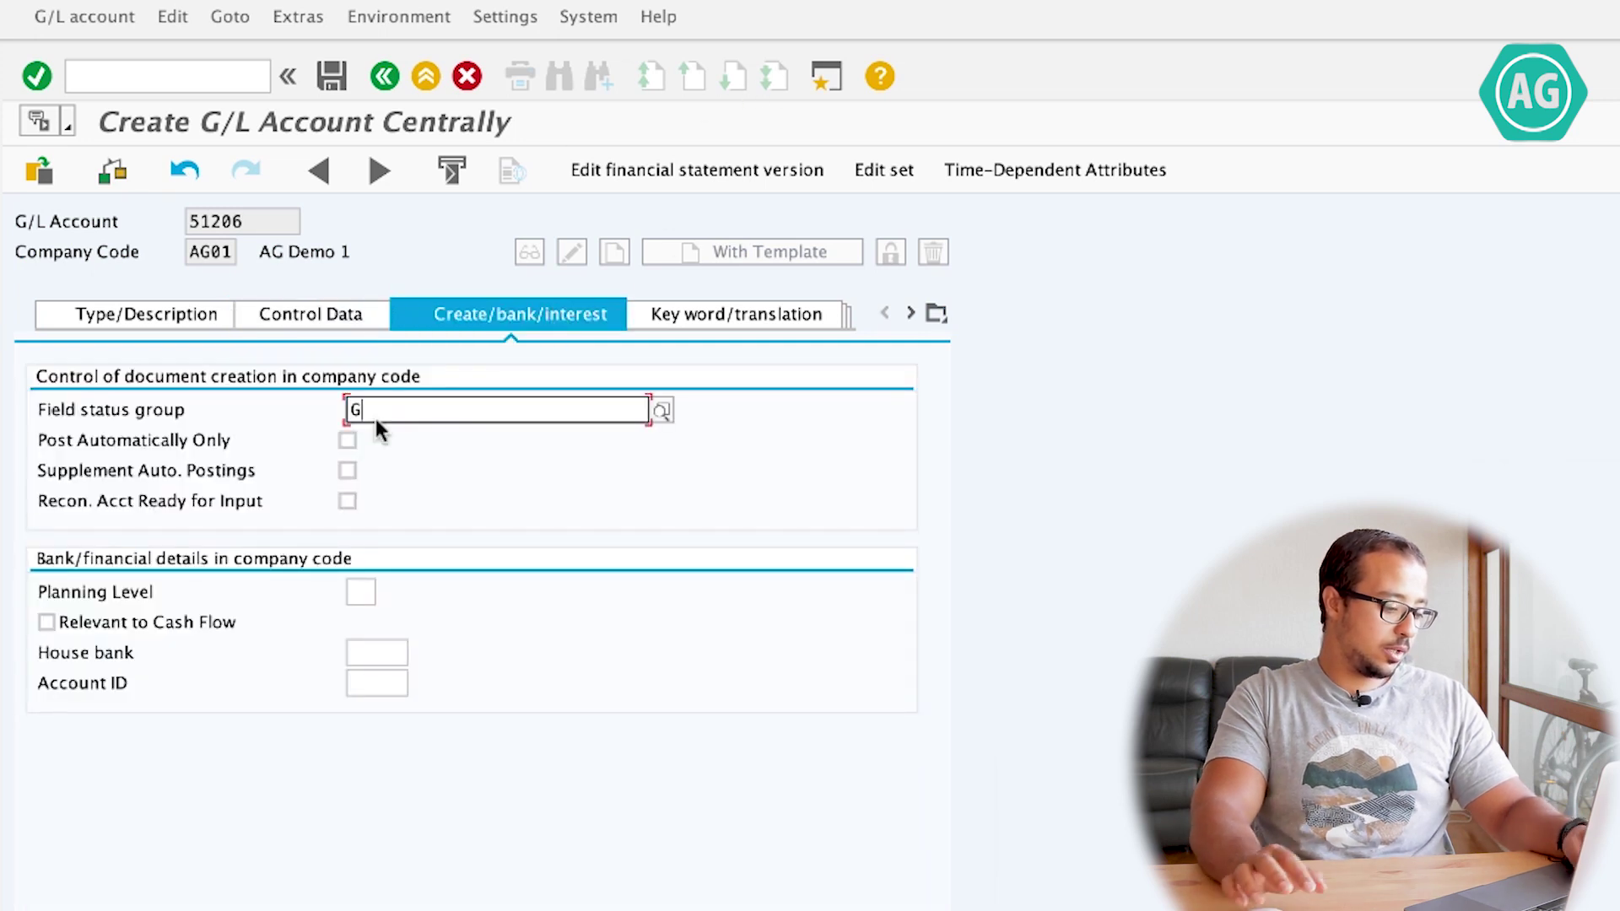
type("001")
key("Return")
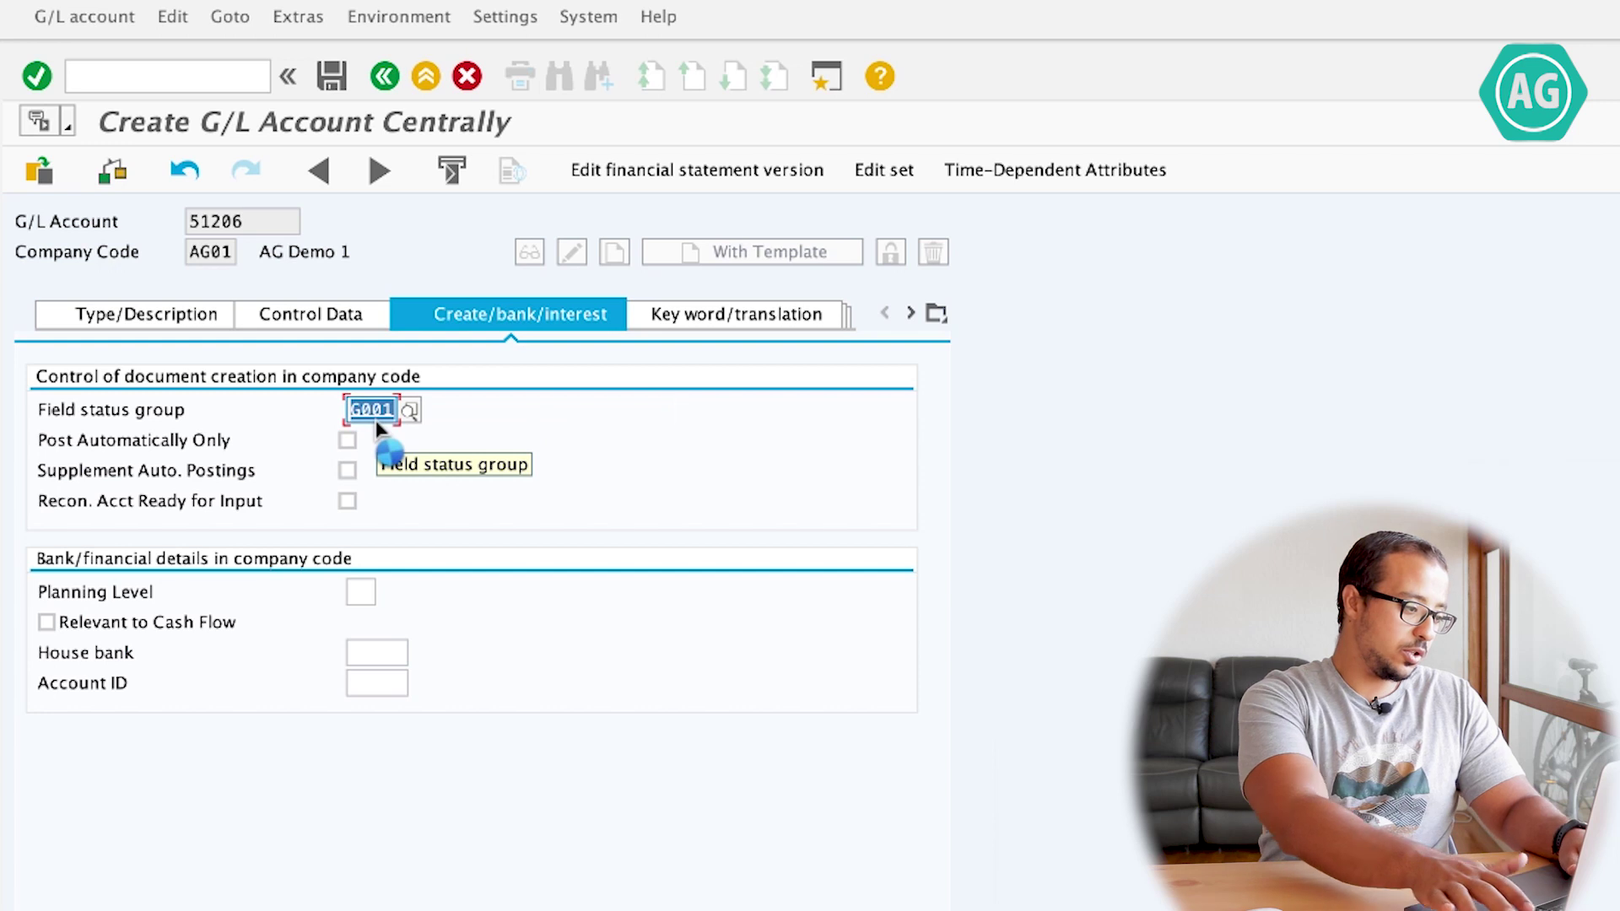
left_click(331, 76)
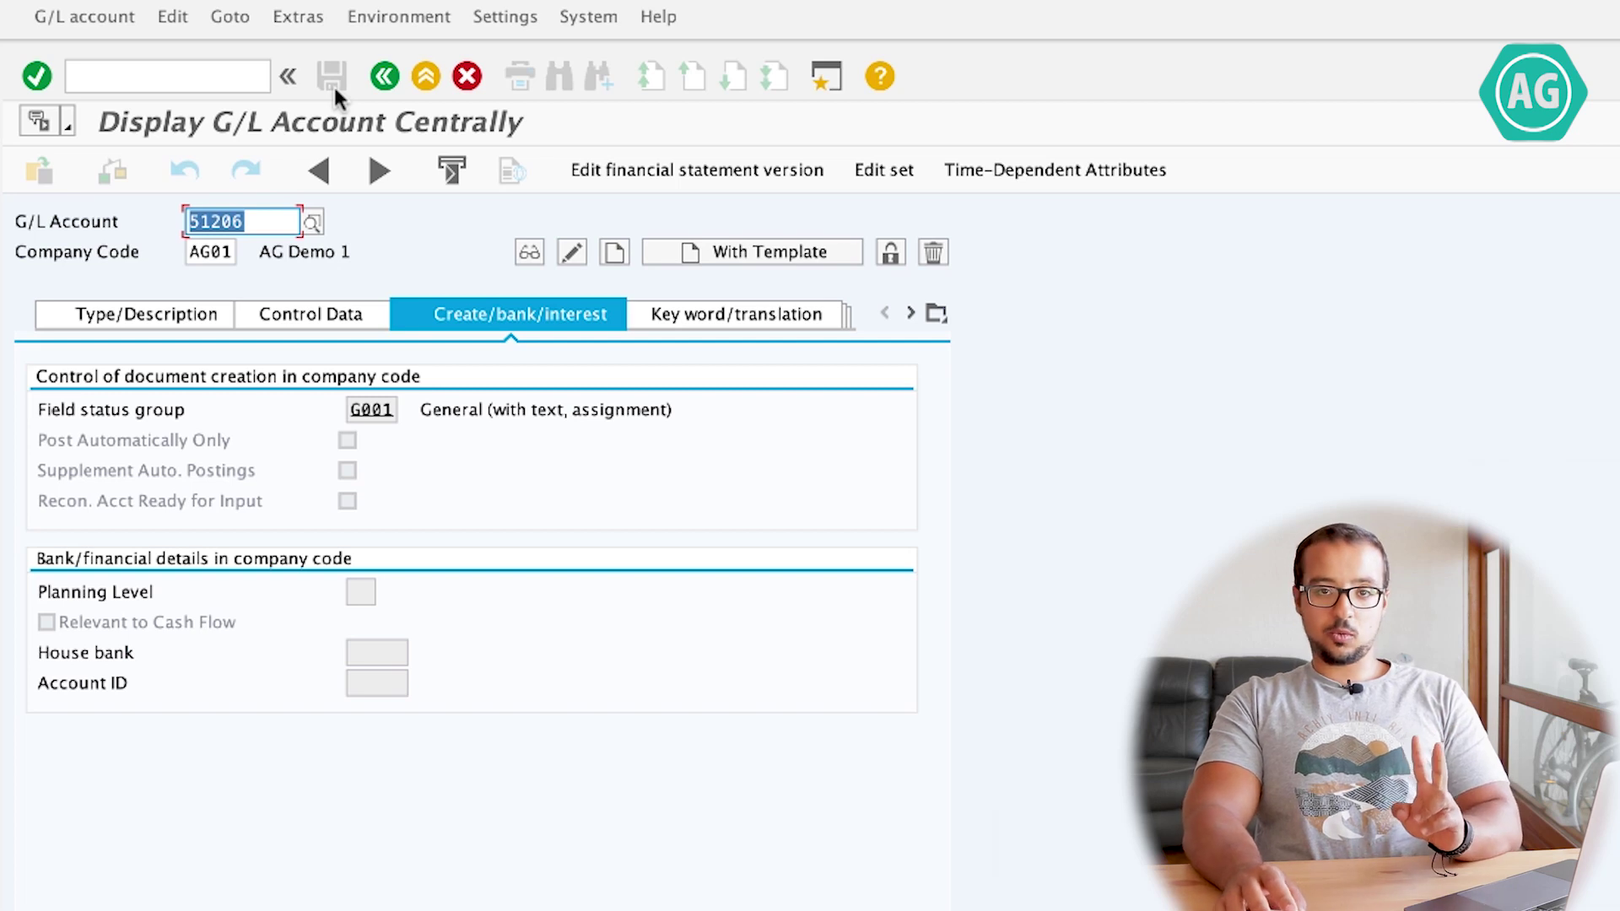
- Leave the G/L account display and start transaction FB50 in the same session with /nfb50
left_click(190, 73)
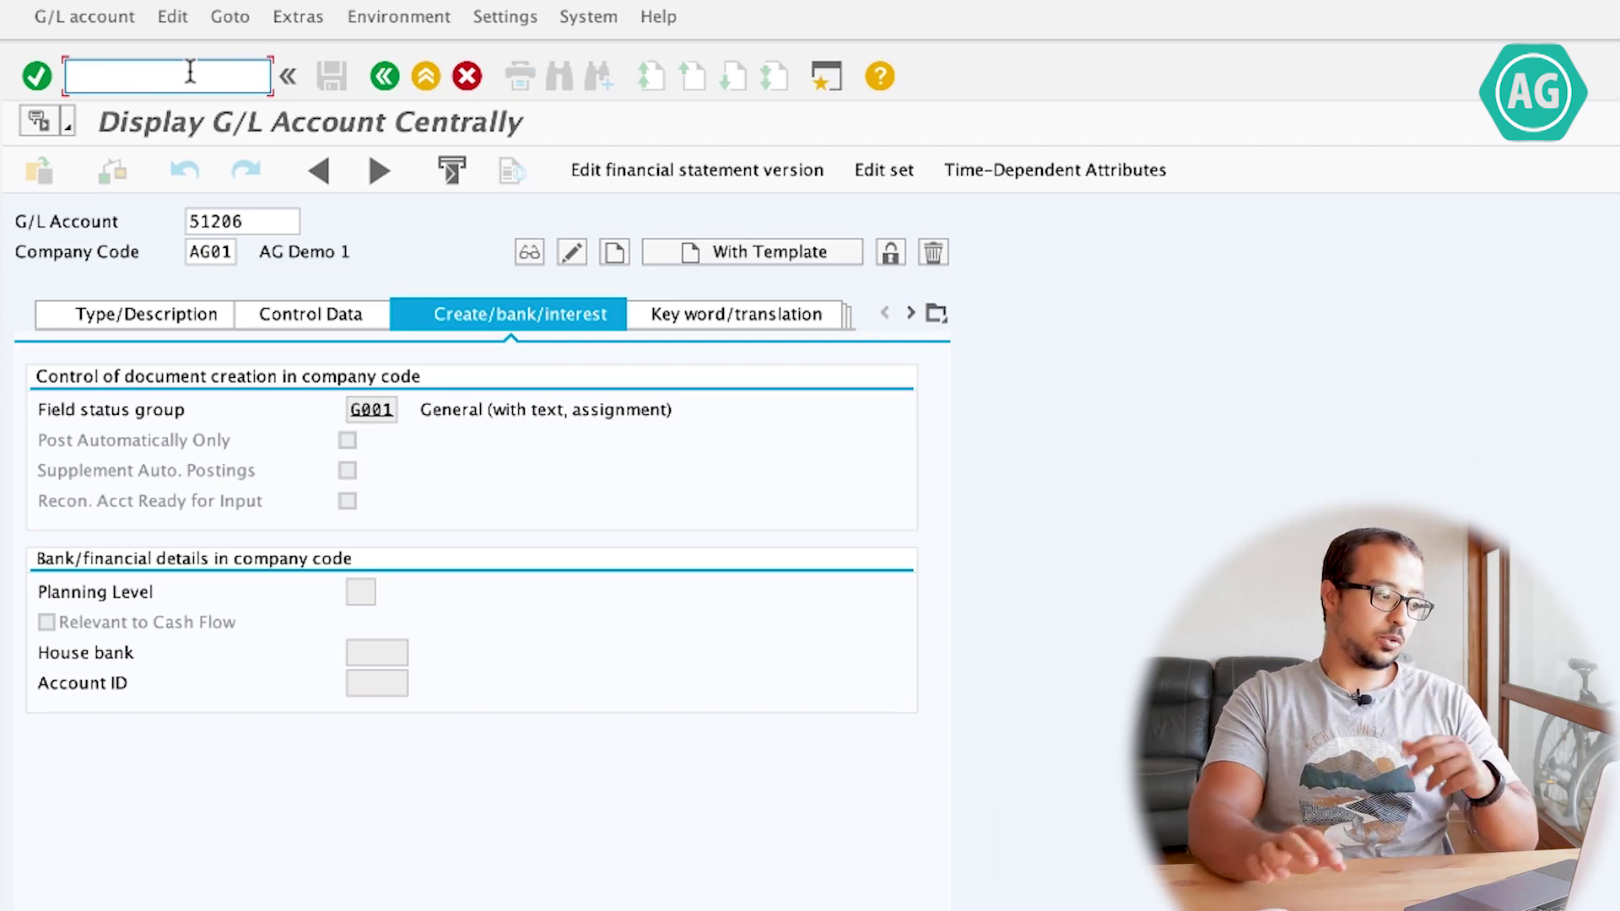
type("/")
key("BackSpace")
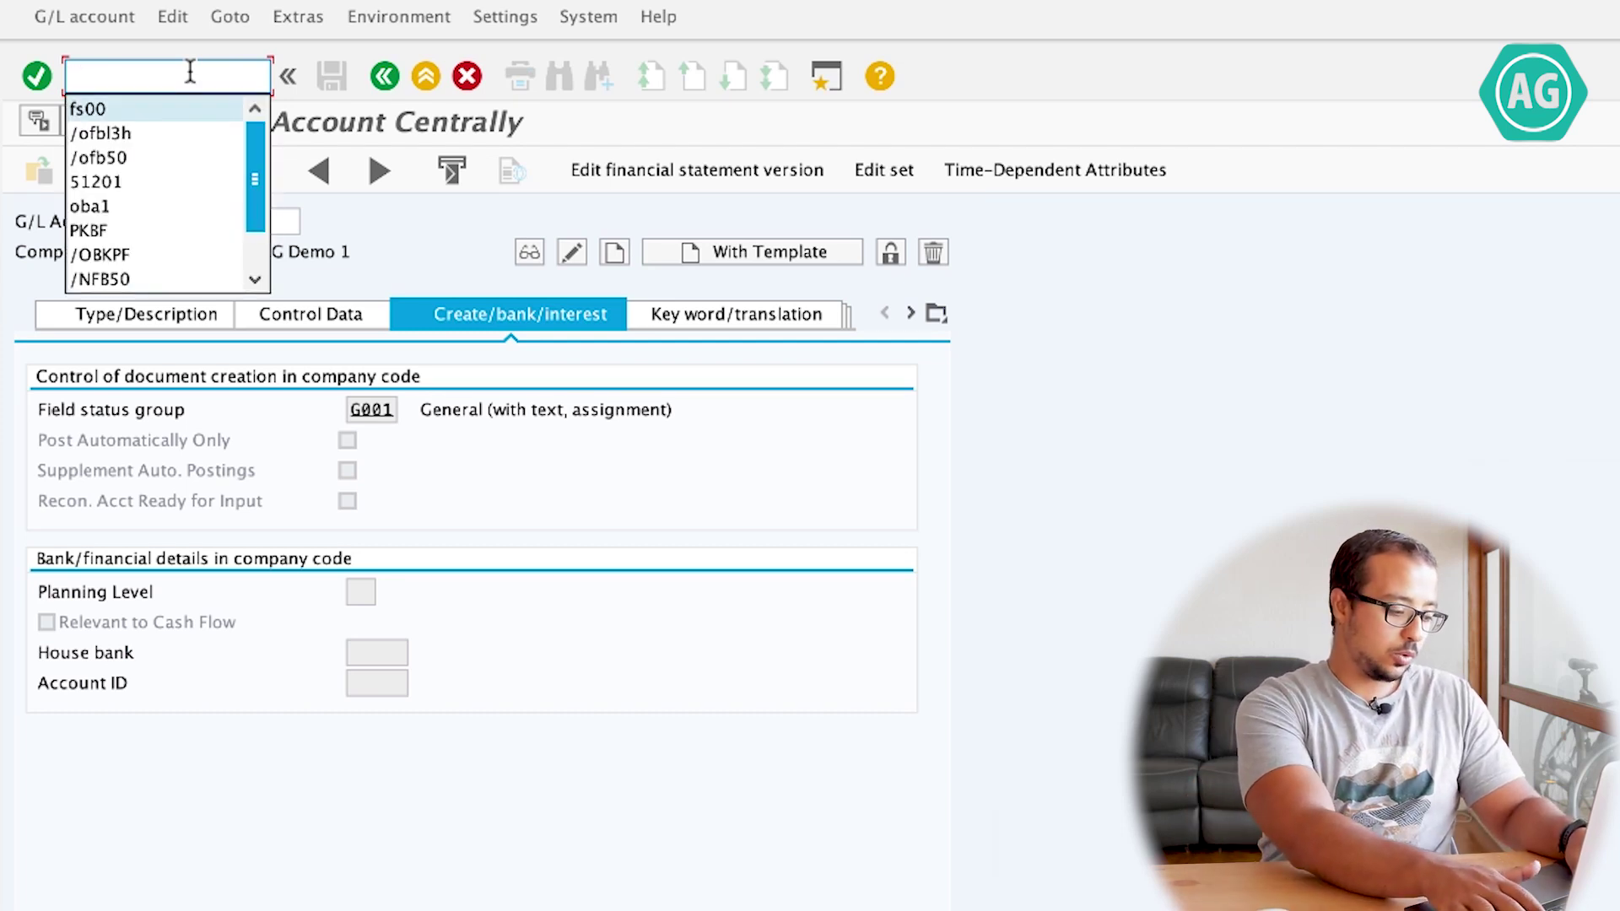
type("/nfb50")
key("Return")
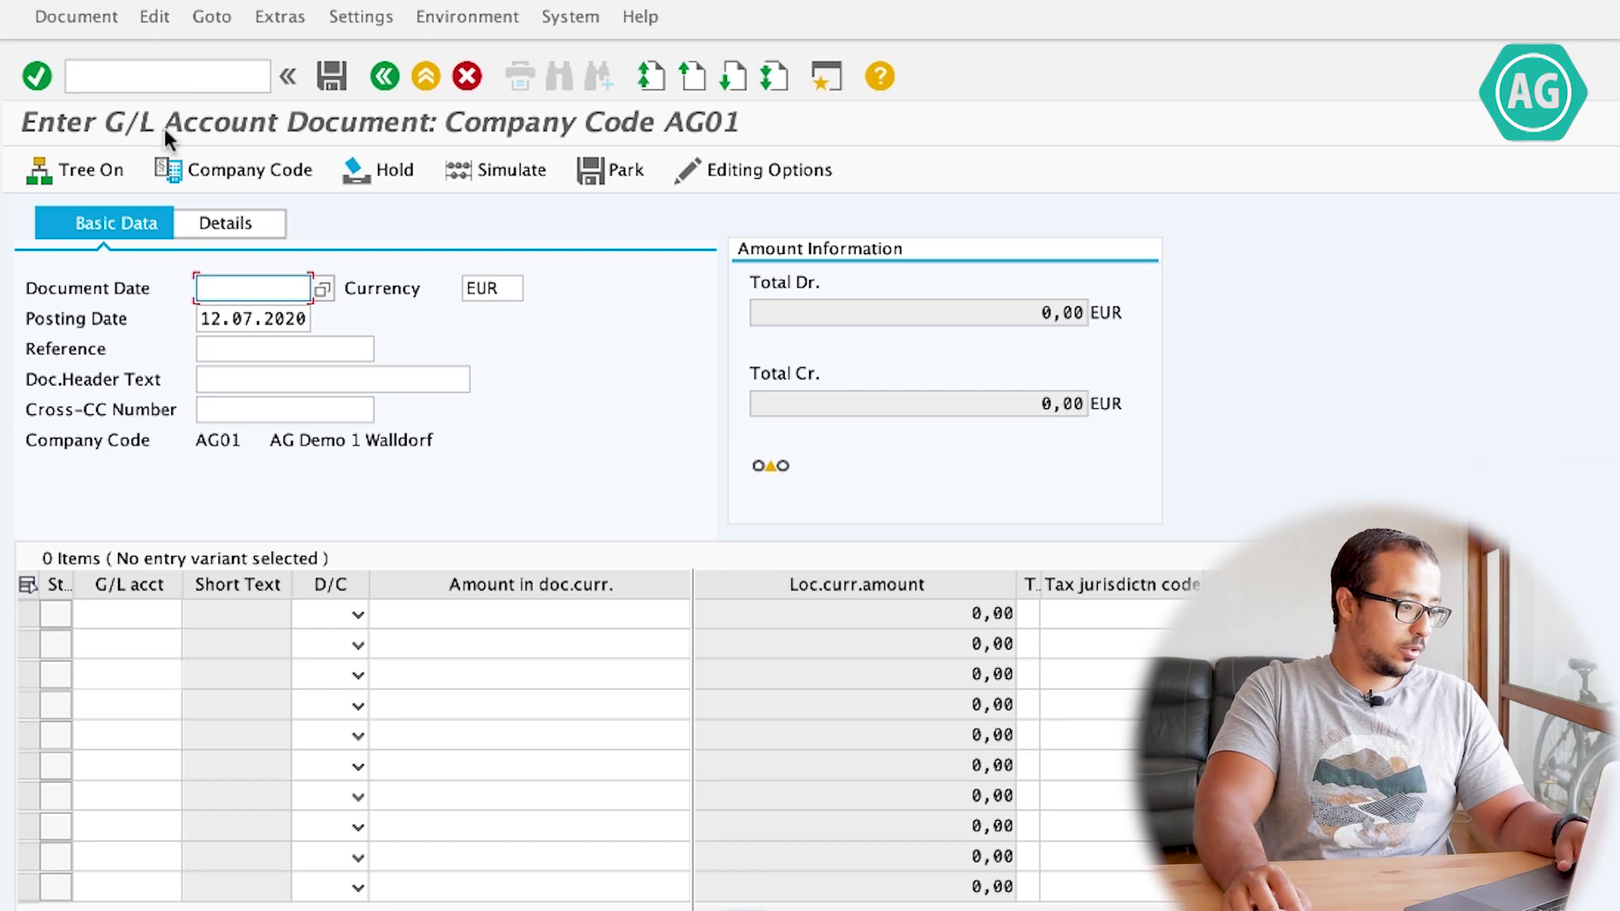
- Set the G/L document's document date to 12.07.2020
type("1")
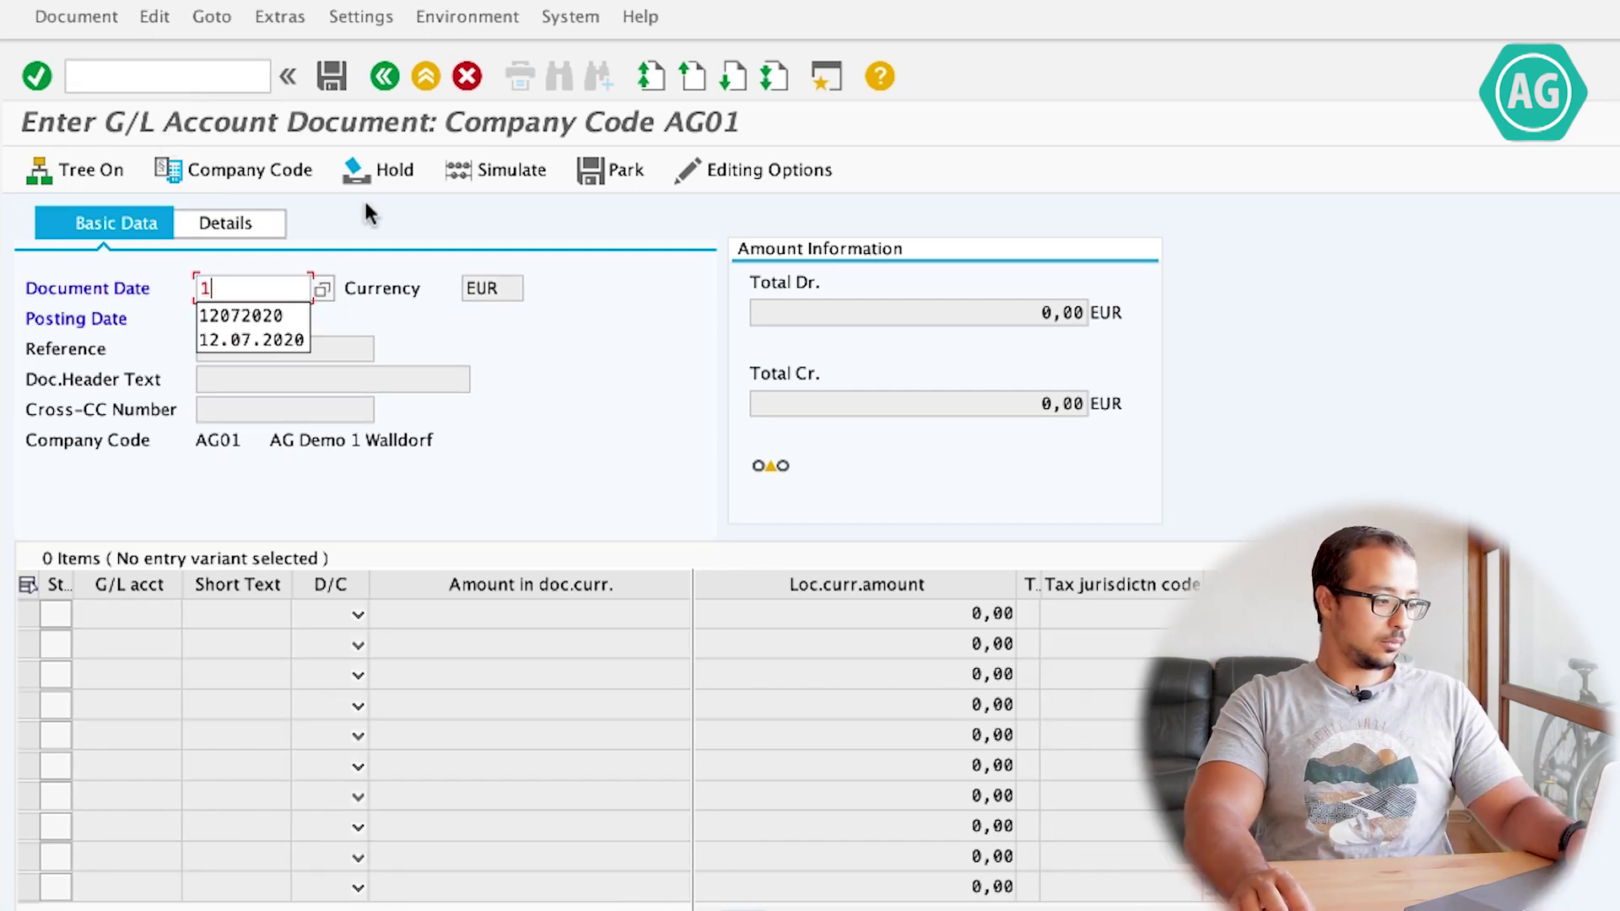
type("2072020")
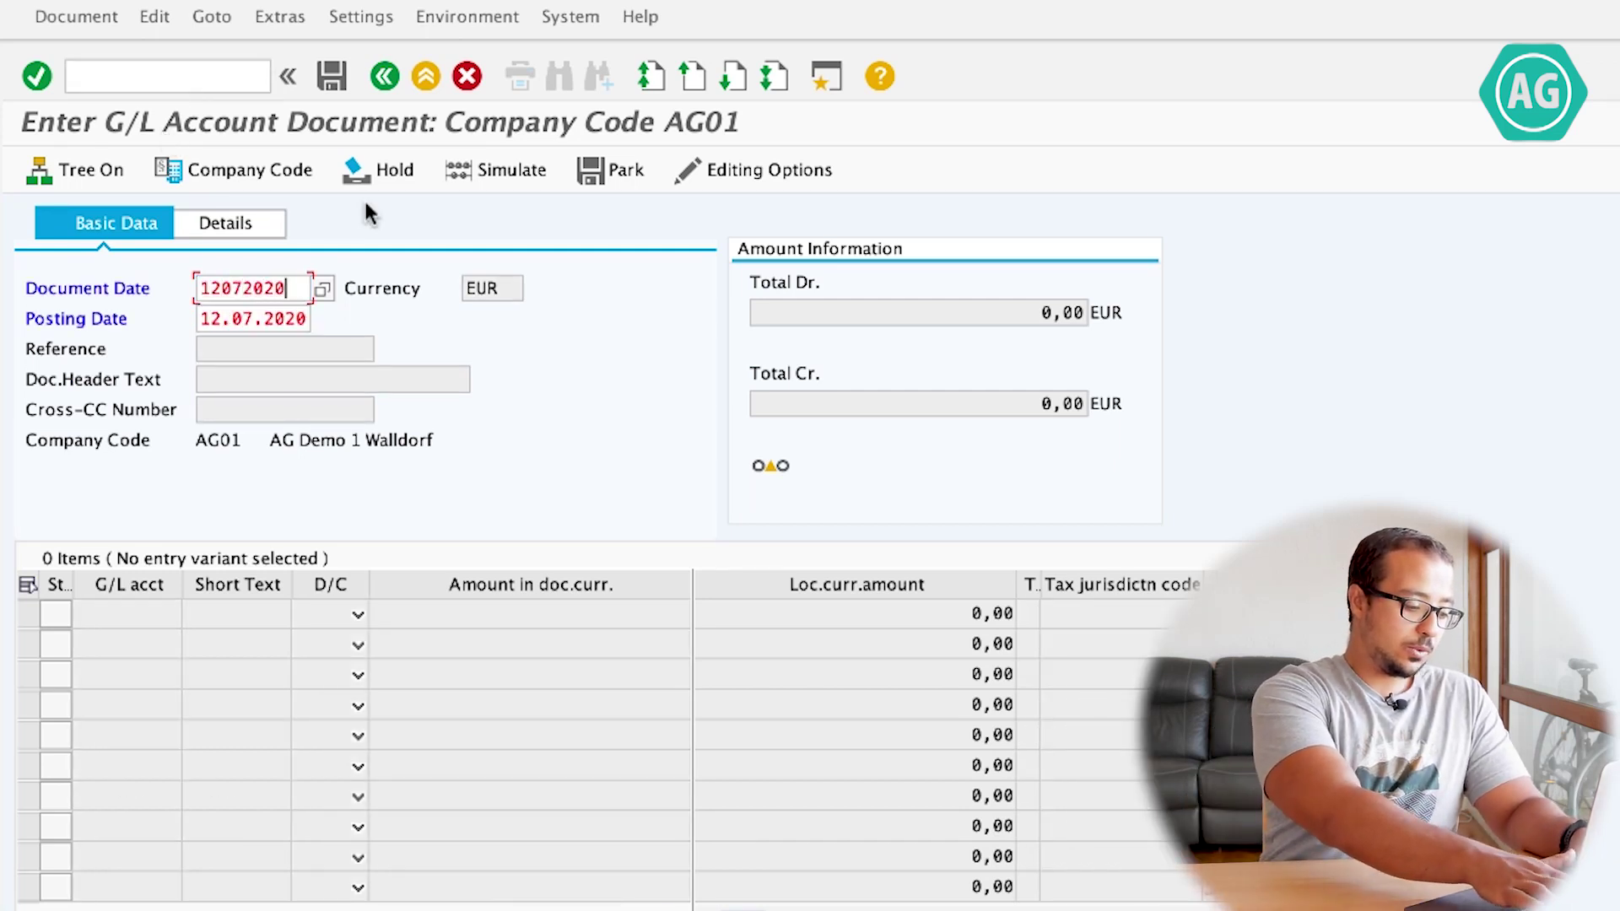
key("Return")
- Enter account 51205 as a debit line item and account 51206 as a credit line item
left_click(134, 620)
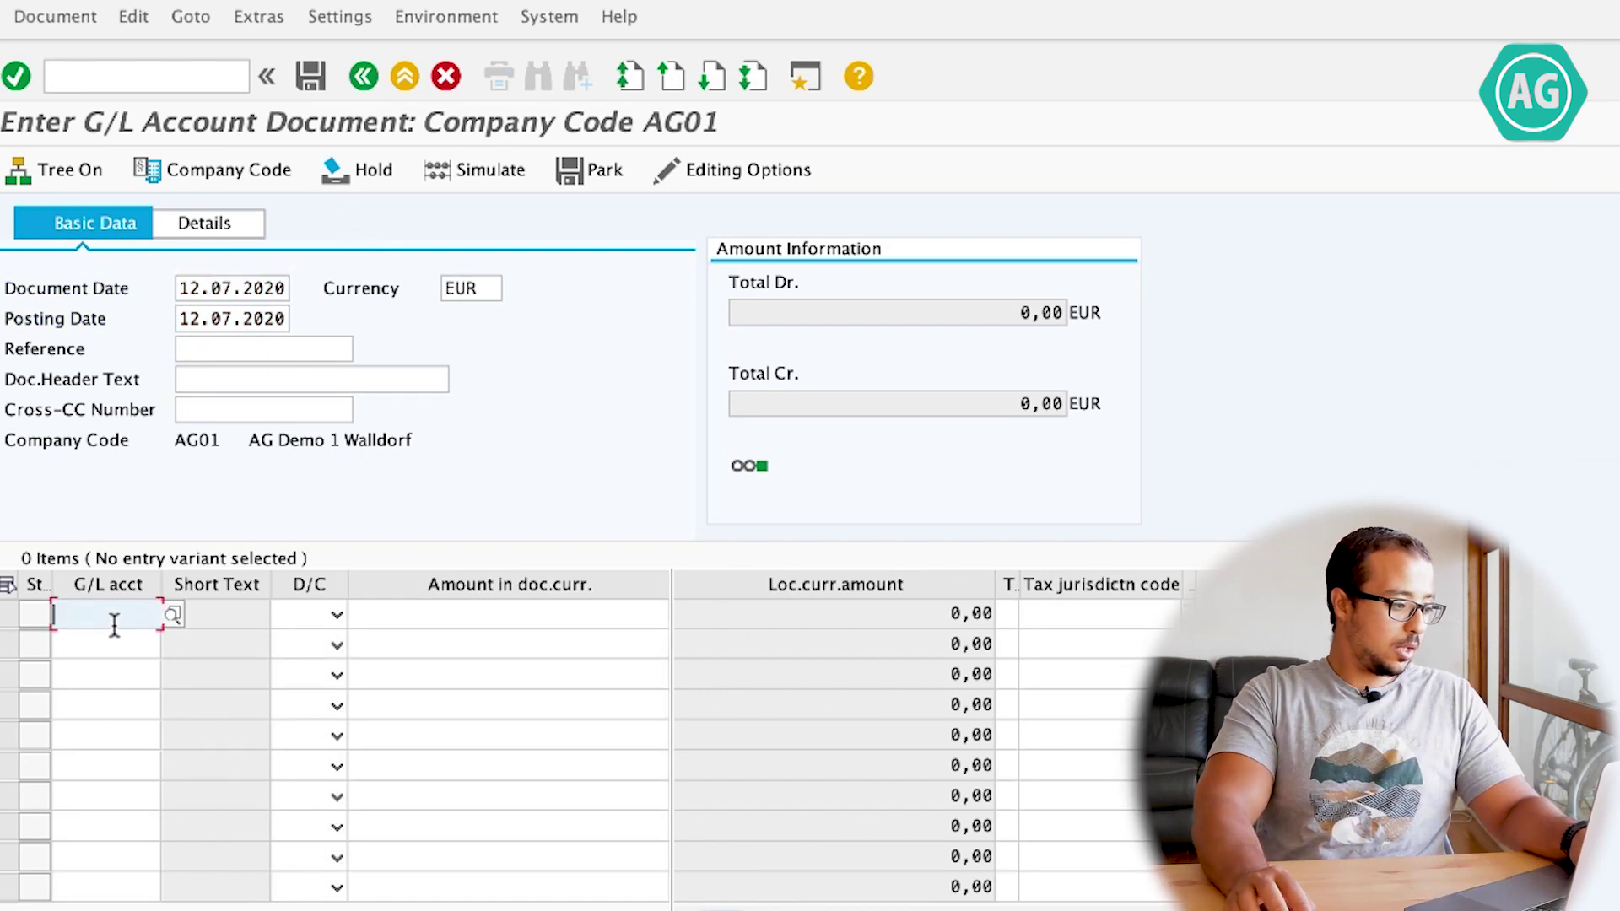
type("51205")
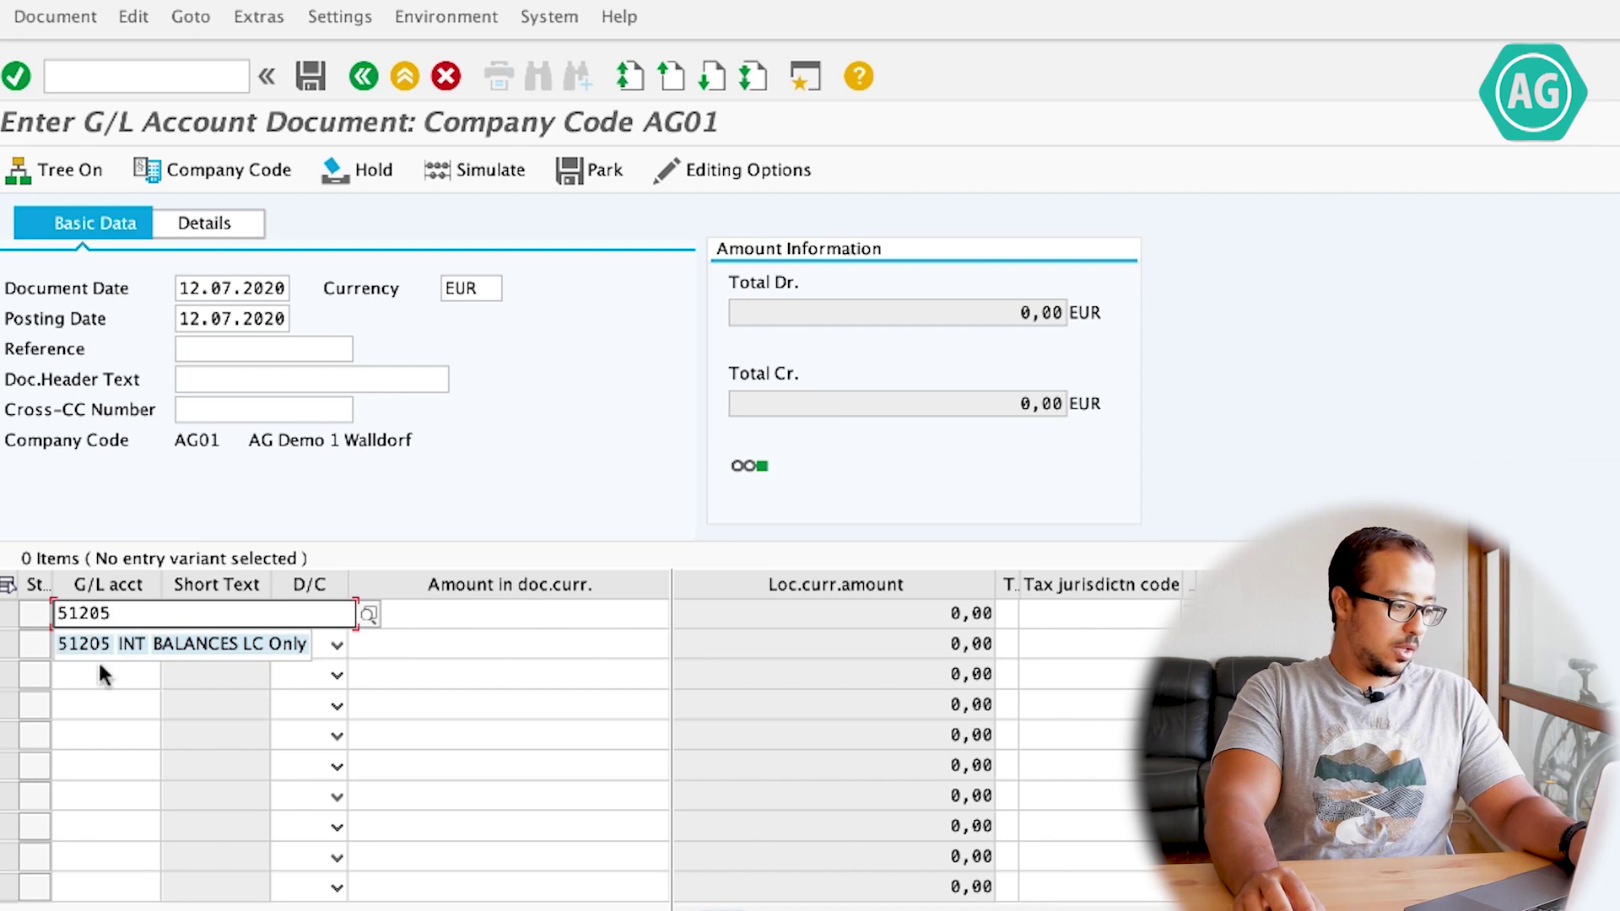
left_click(98, 675)
left_click(98, 654)
type("512")
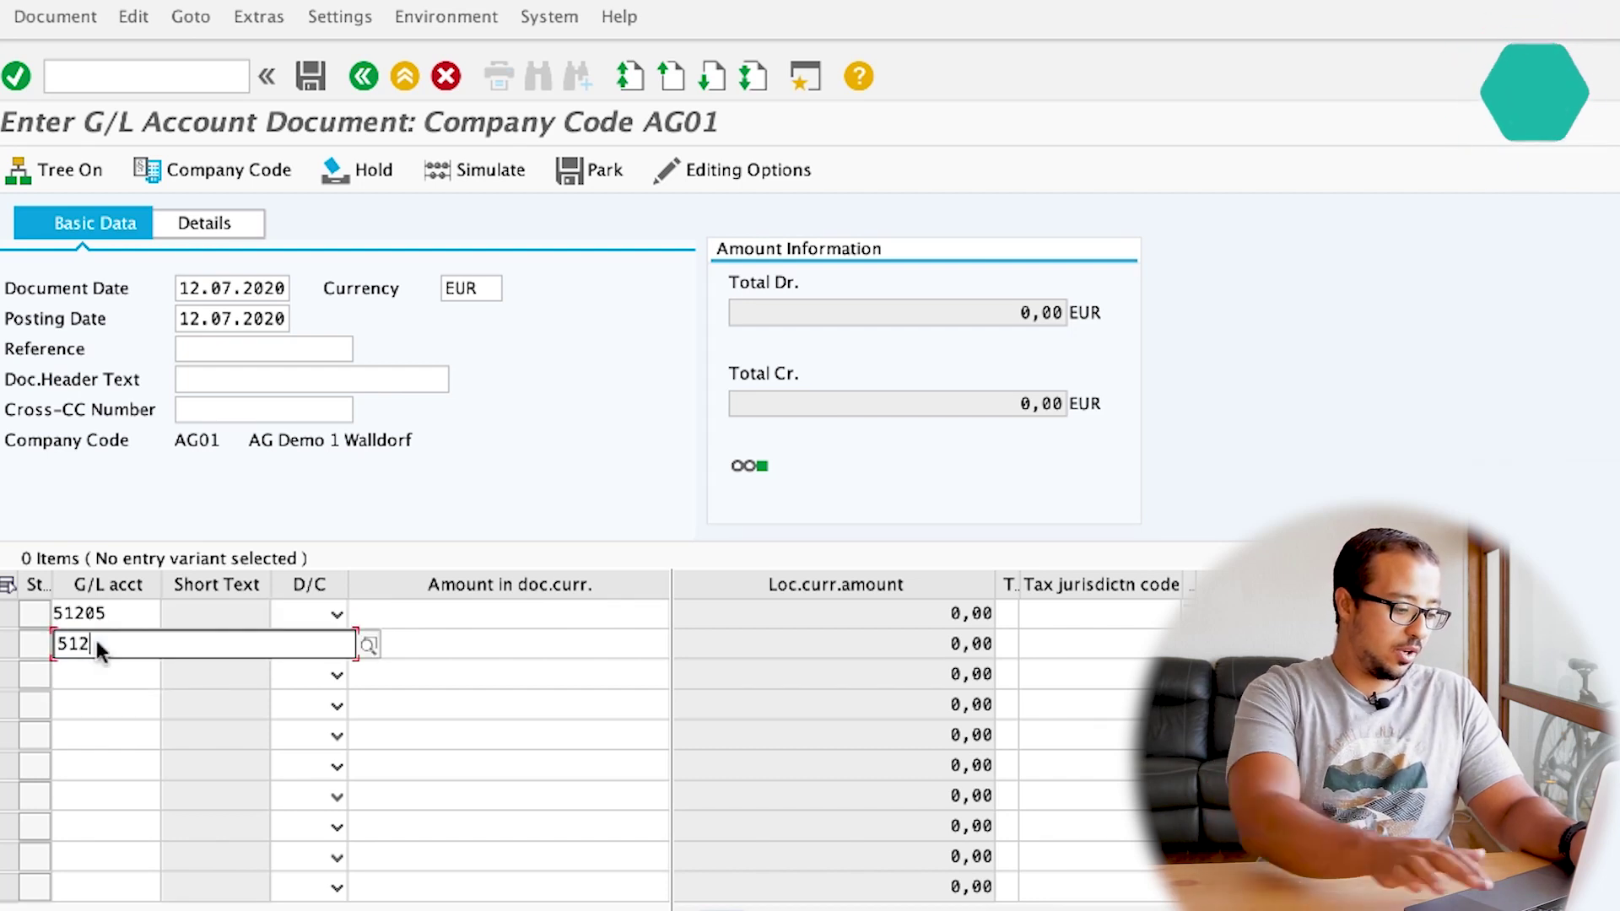
type("06")
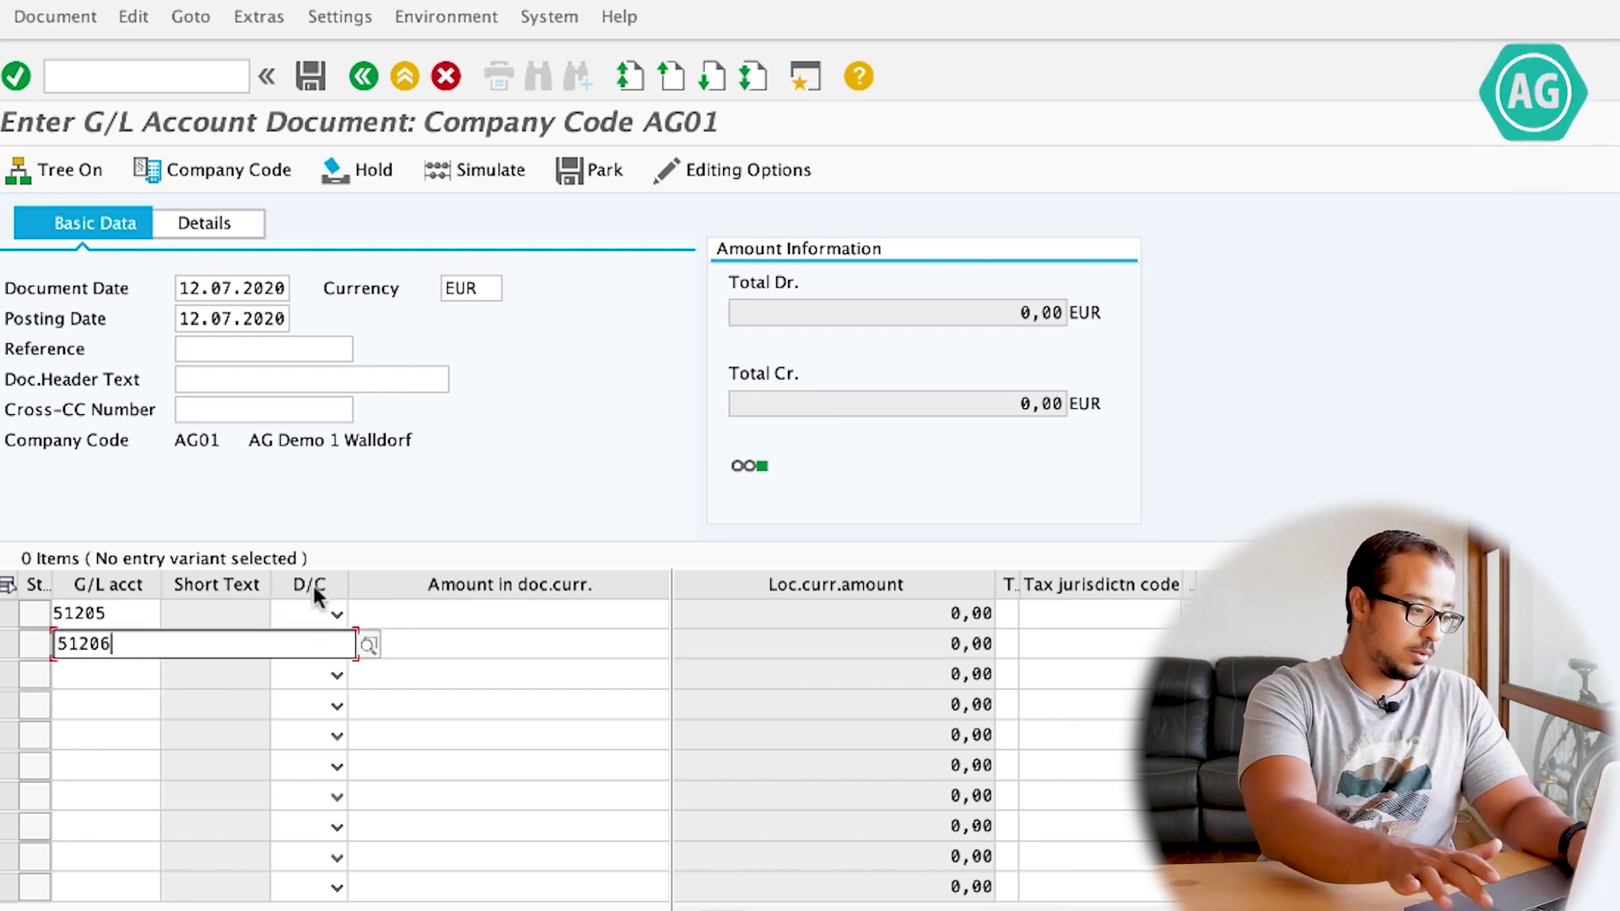
left_click(318, 613)
left_click(316, 664)
left_click(314, 649)
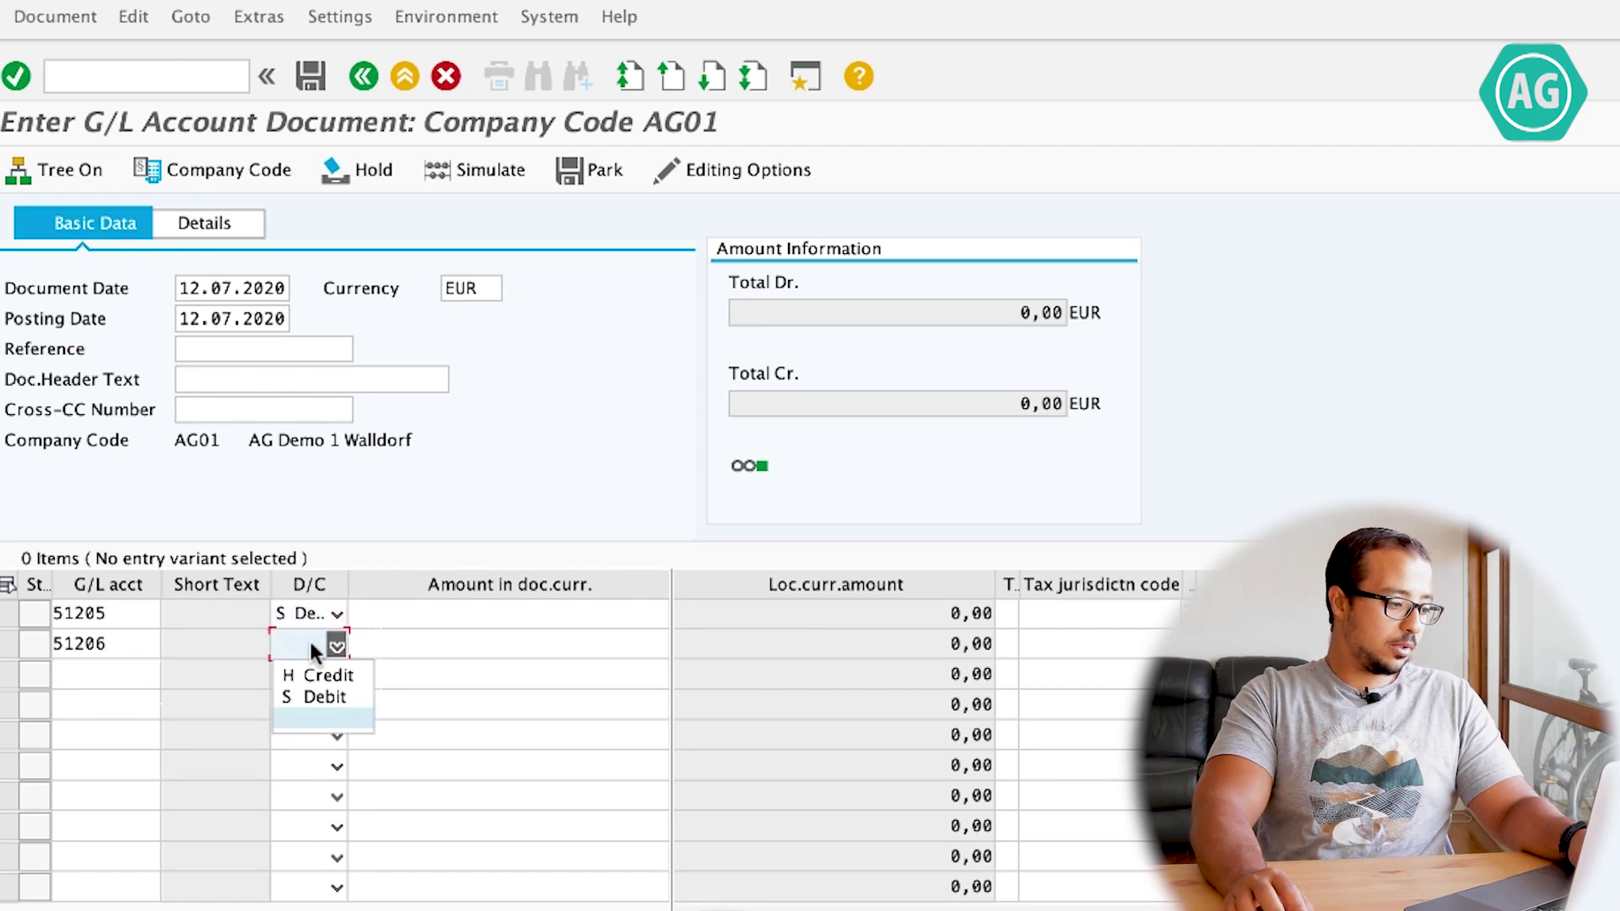
left_click(322, 675)
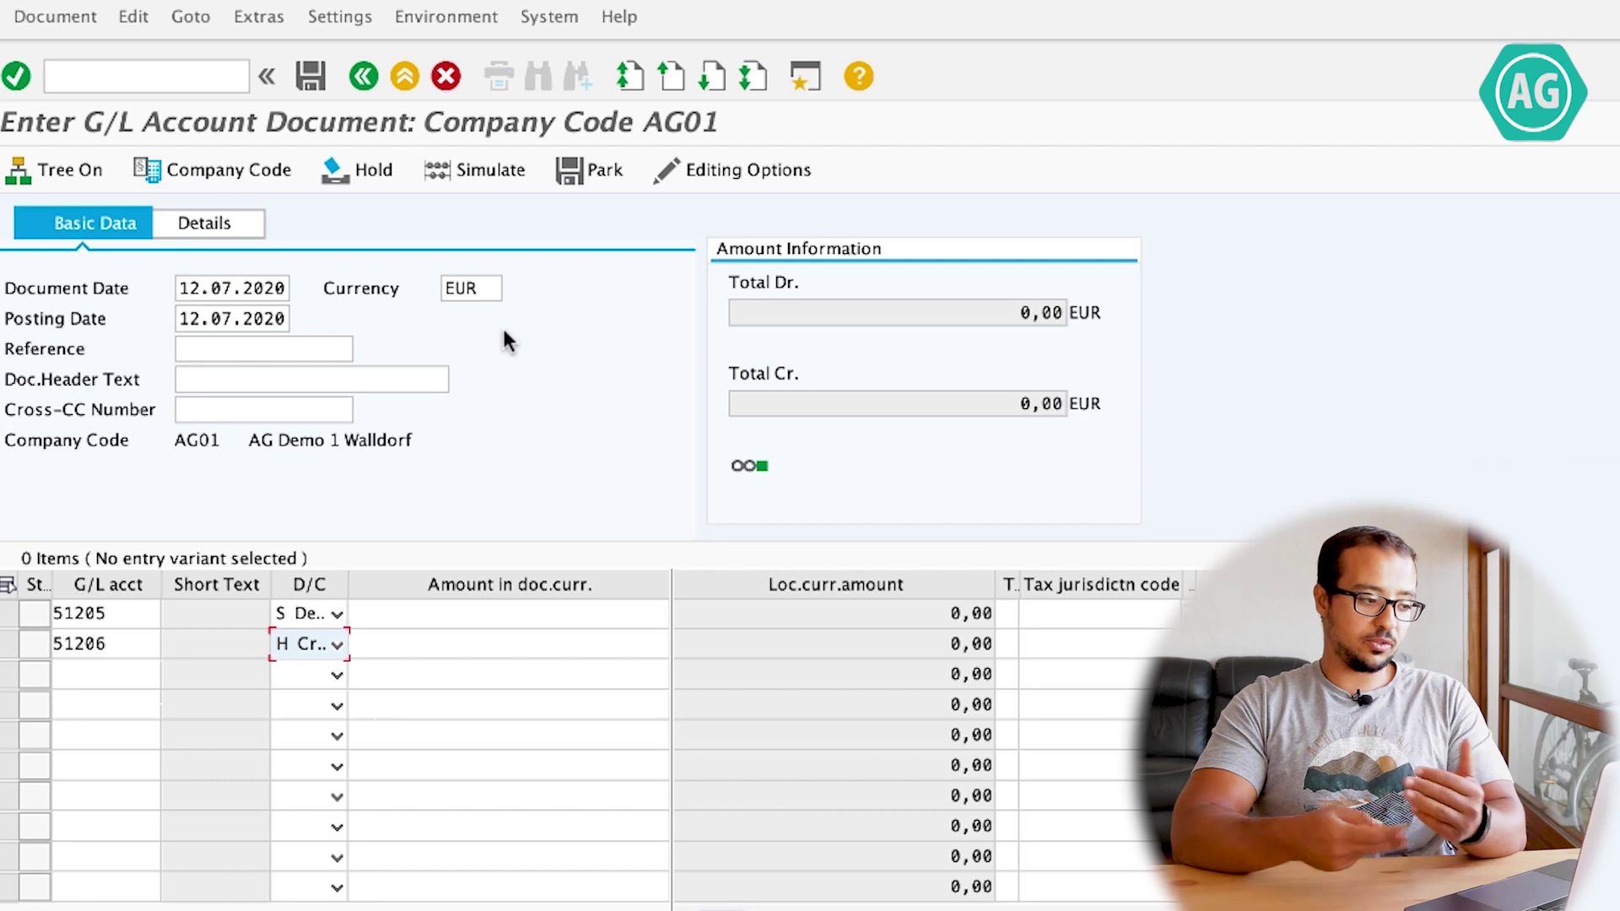
- Enter 1000 EUR as the document currency amount for both line items and post the document
left_click(507, 613)
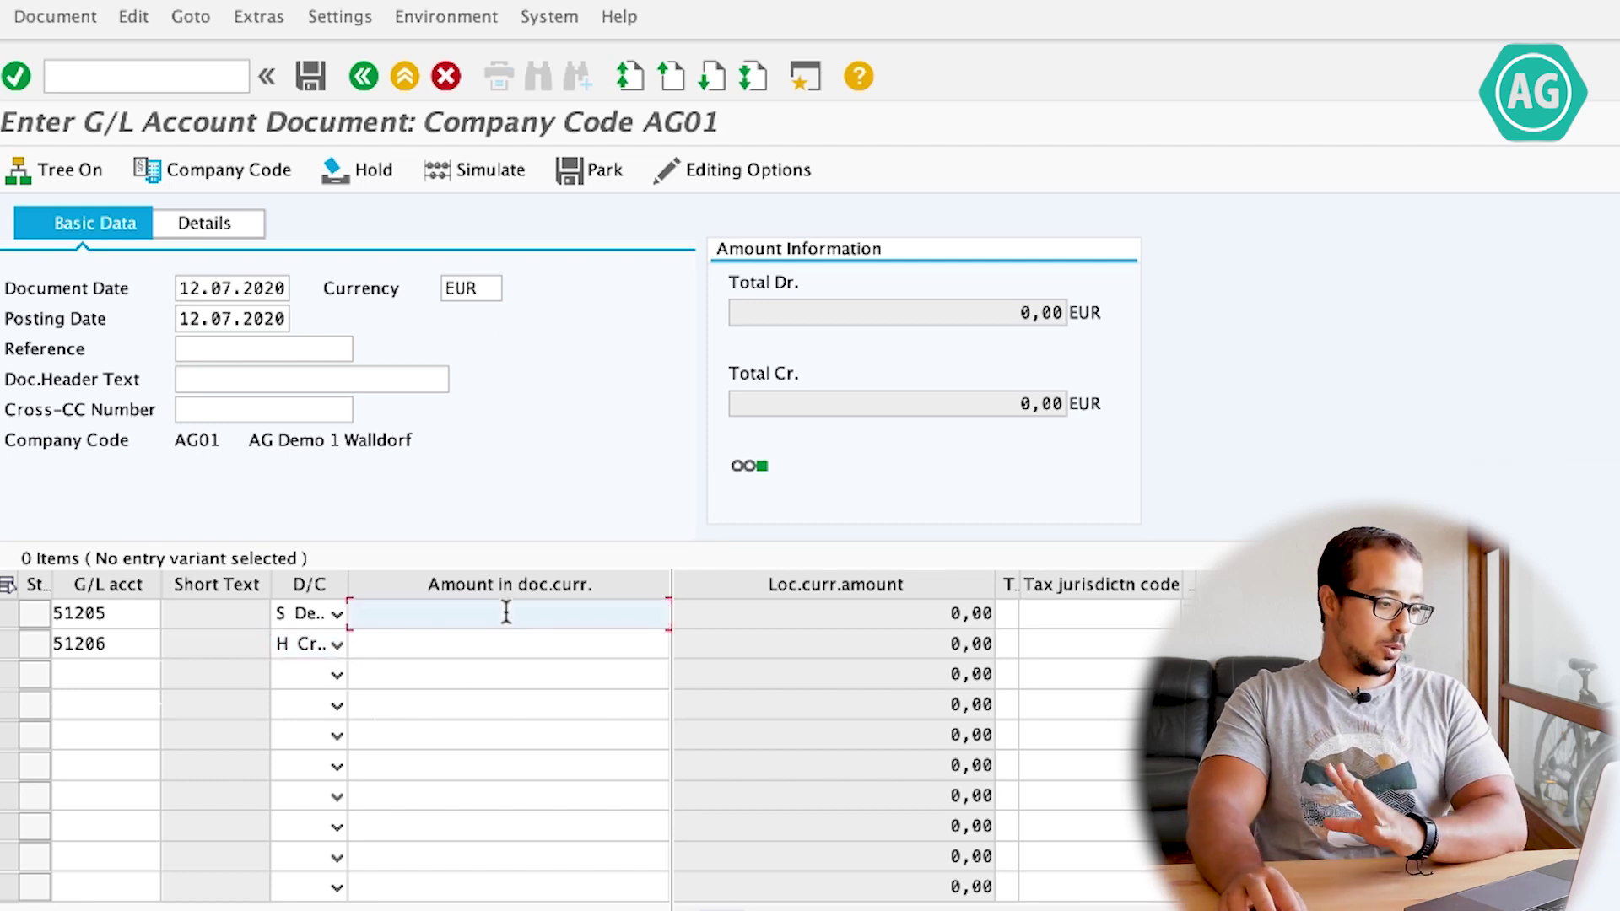
type("1000")
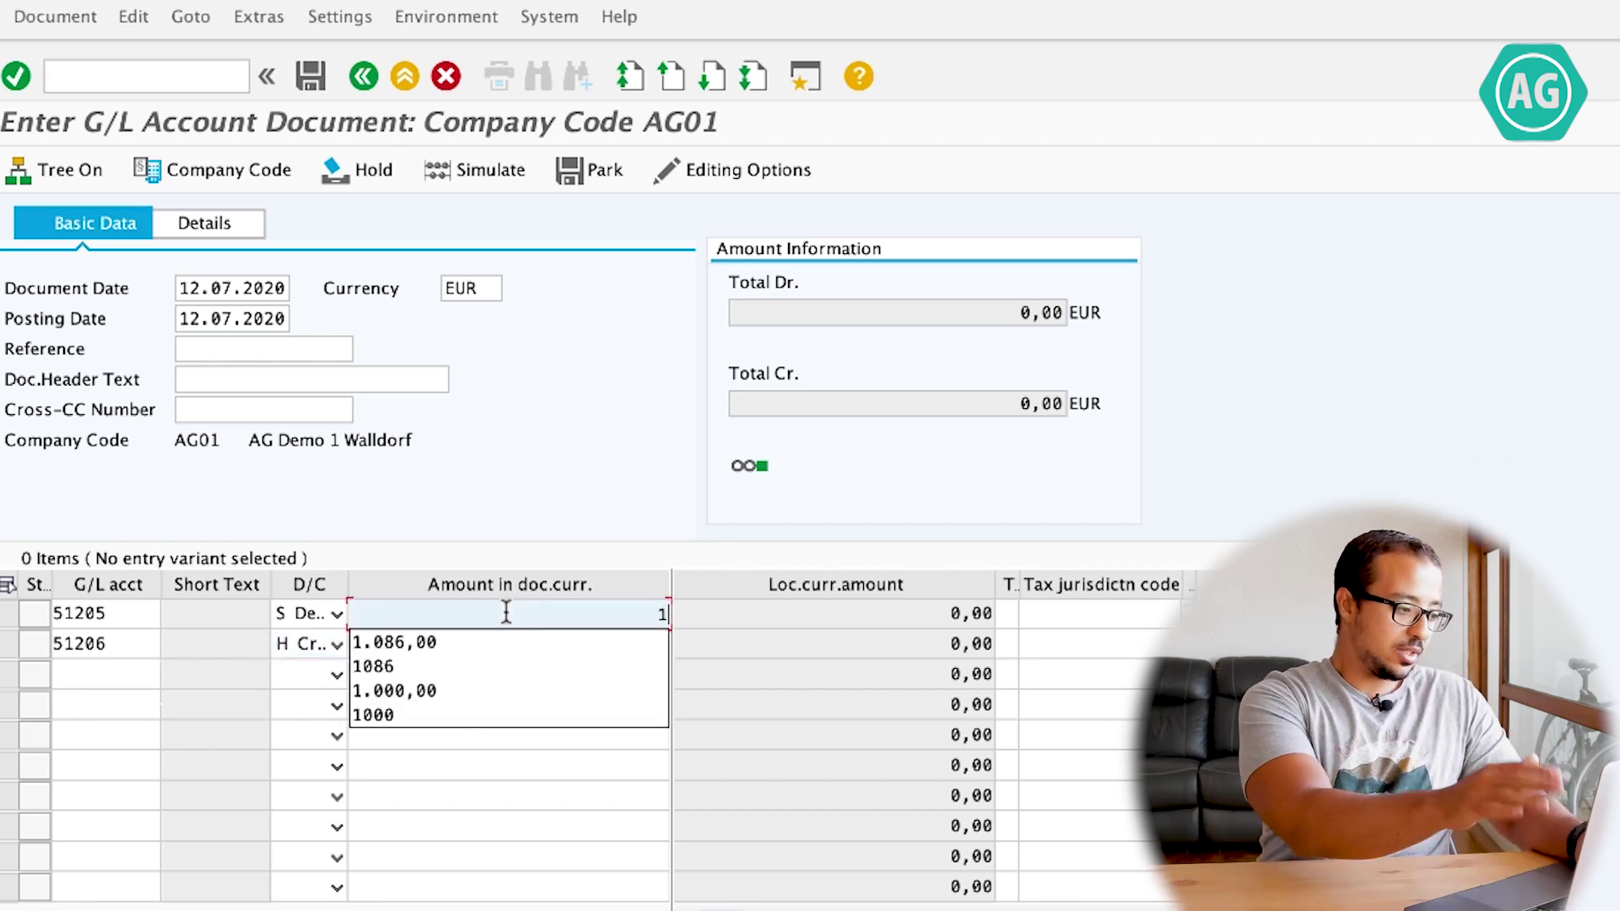
left_click(492, 641)
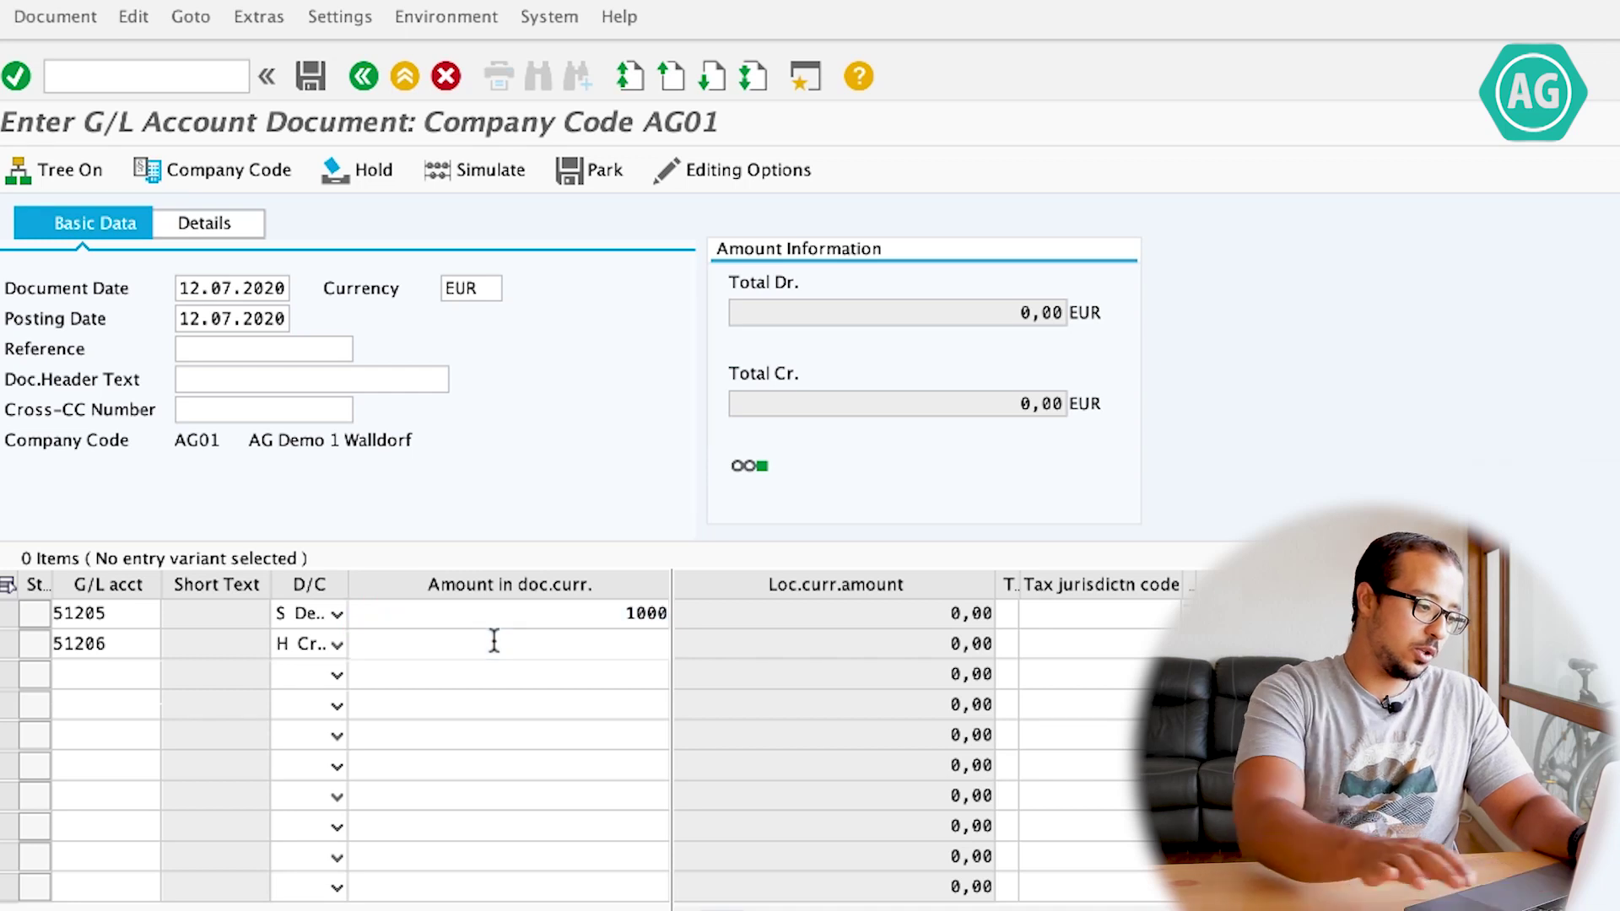
type("1000")
key("Return")
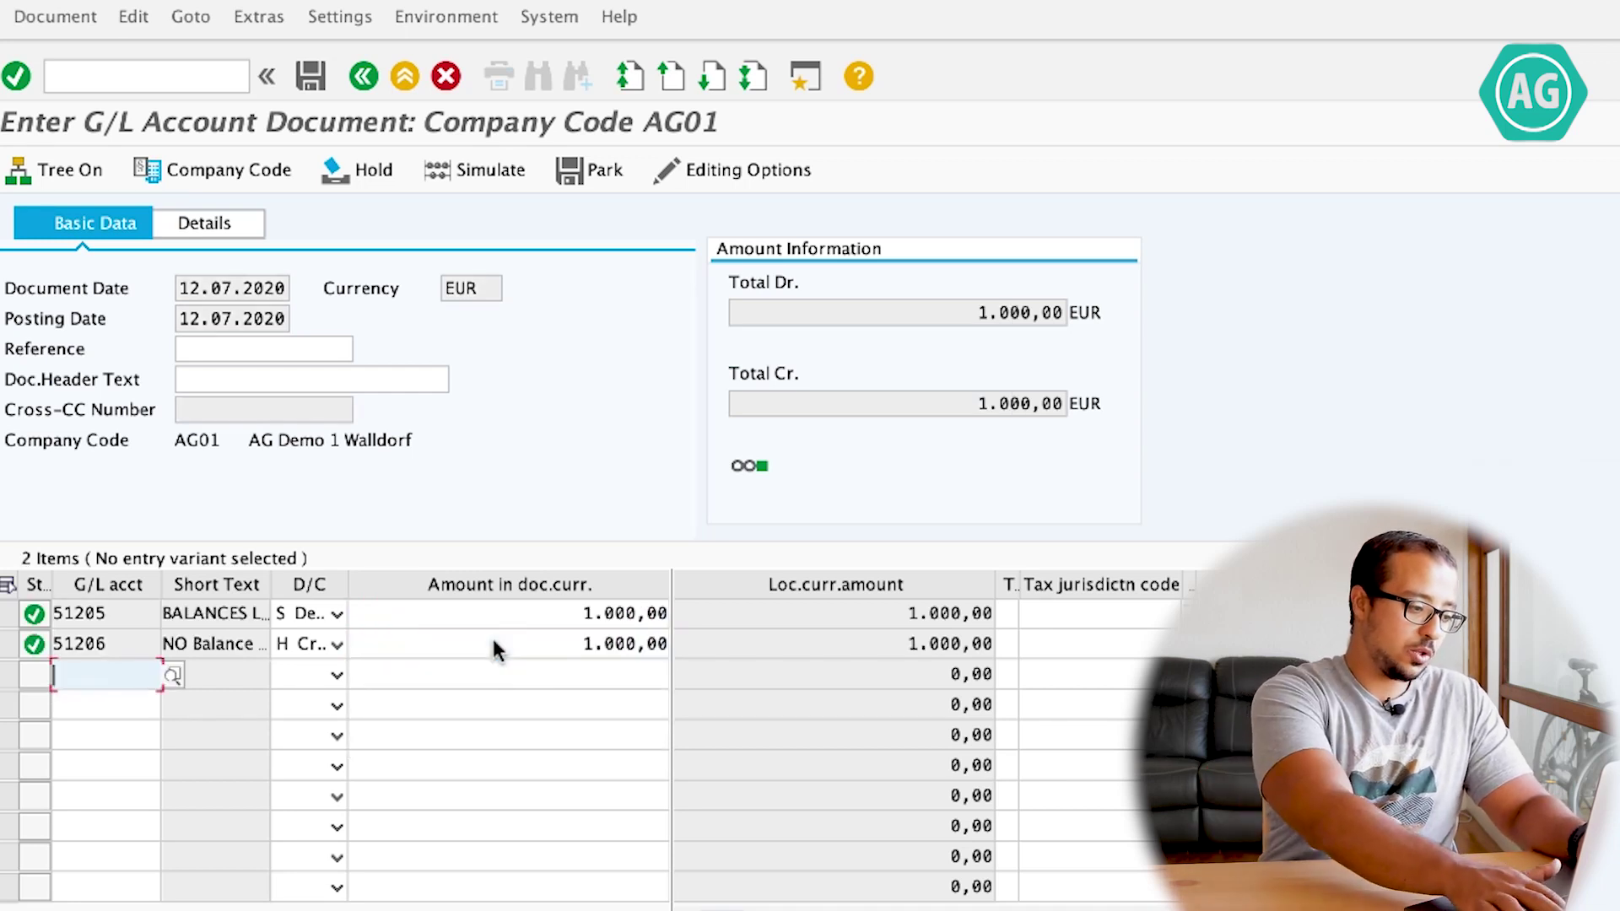
left_click(310, 76)
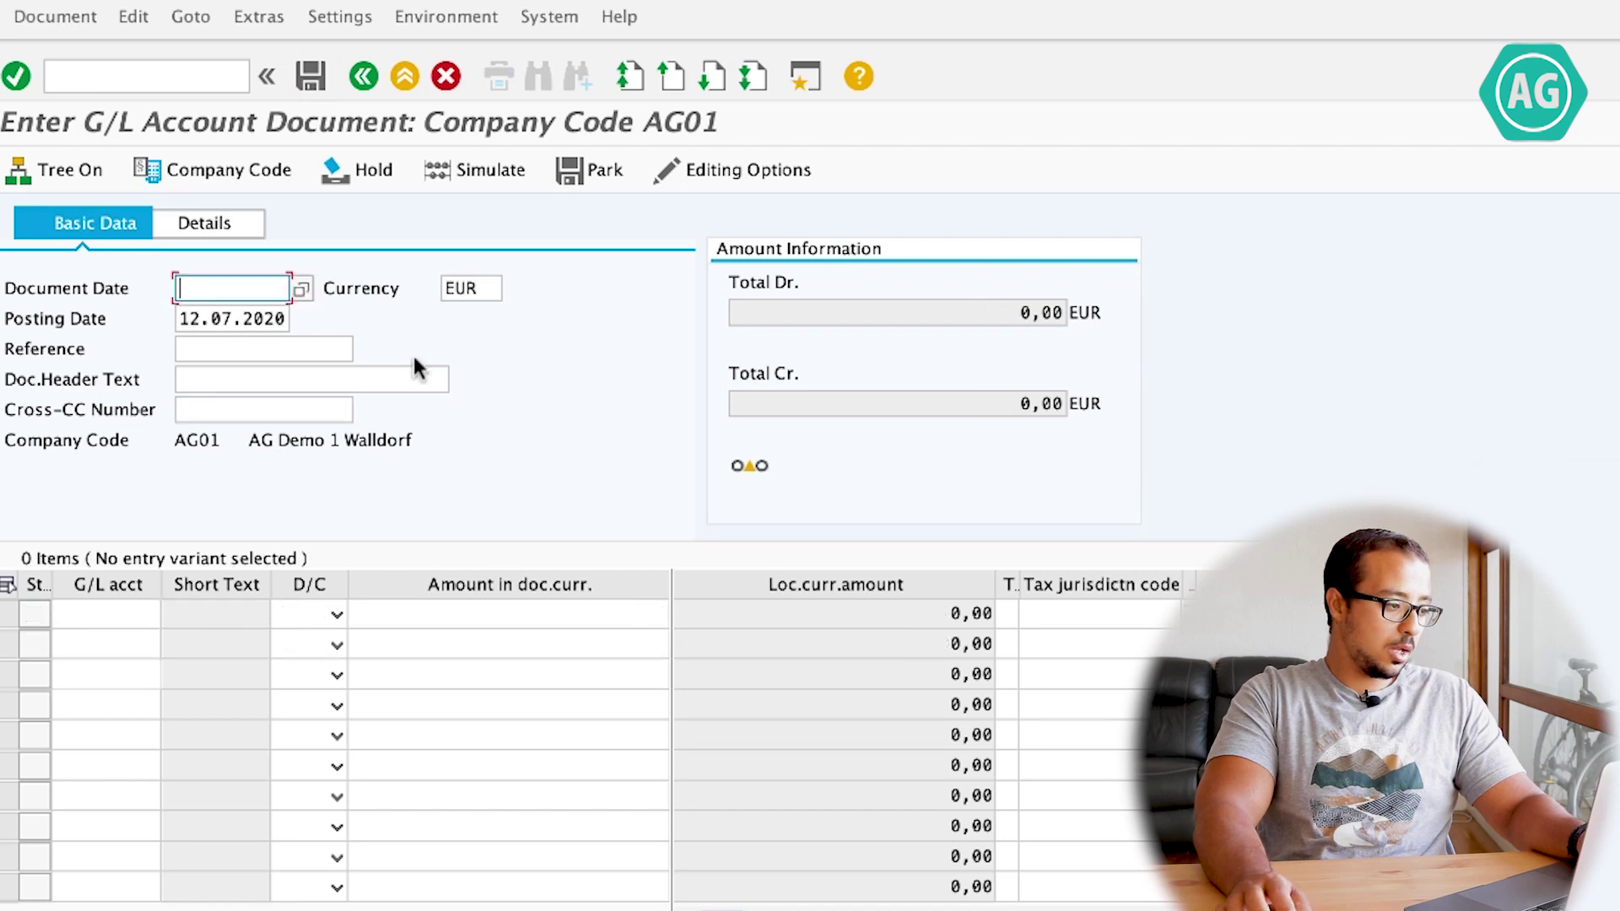
type("1")
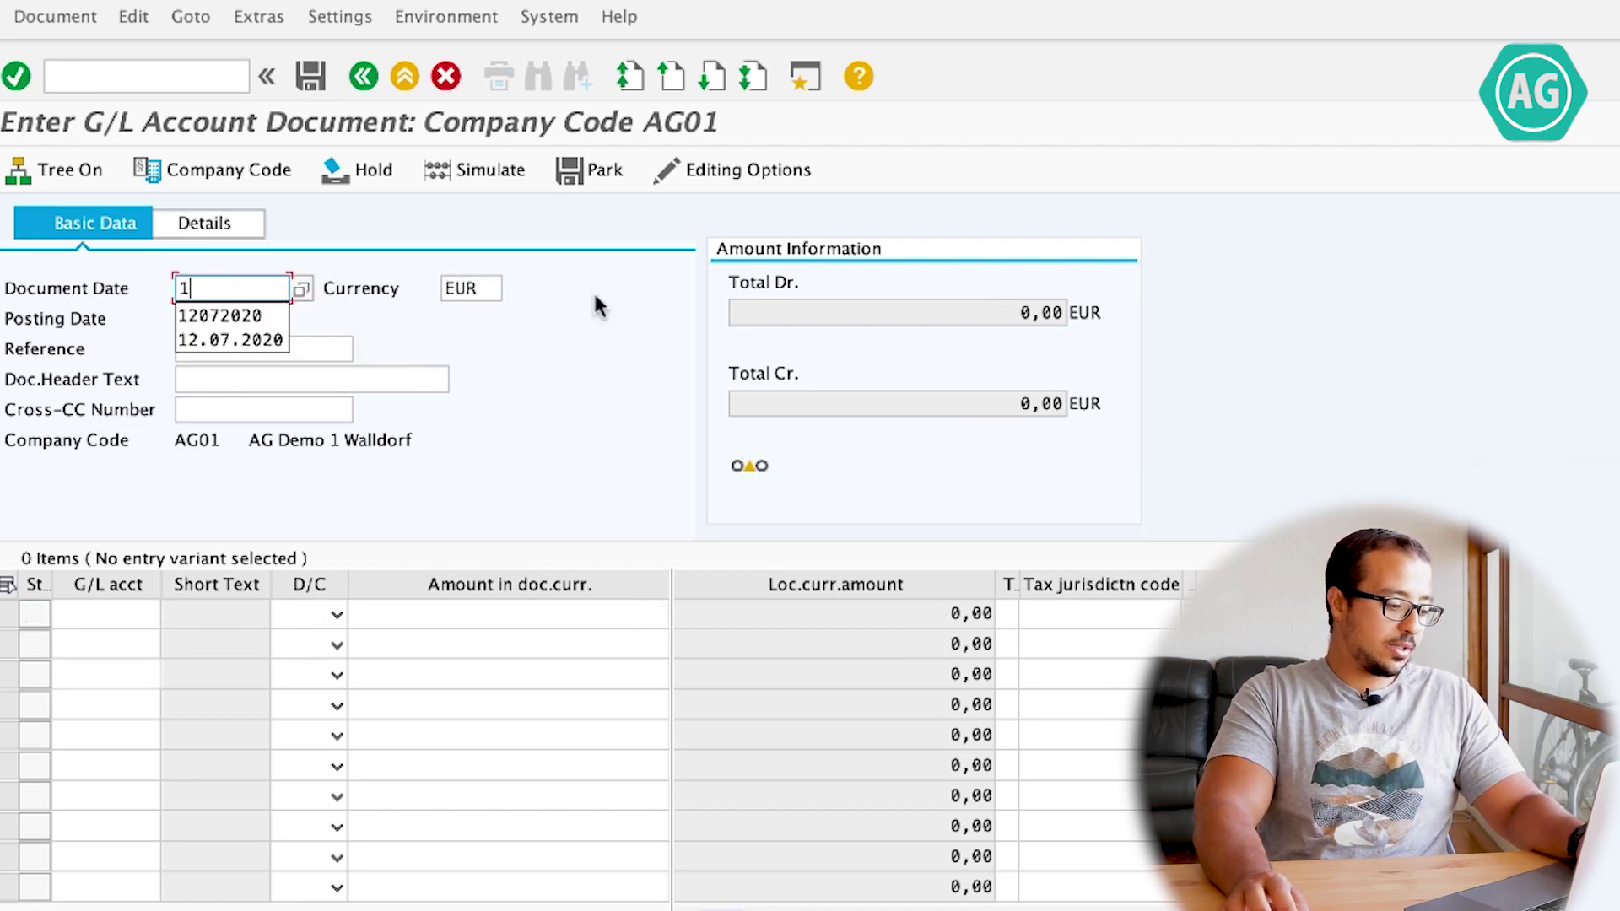
type("2072020")
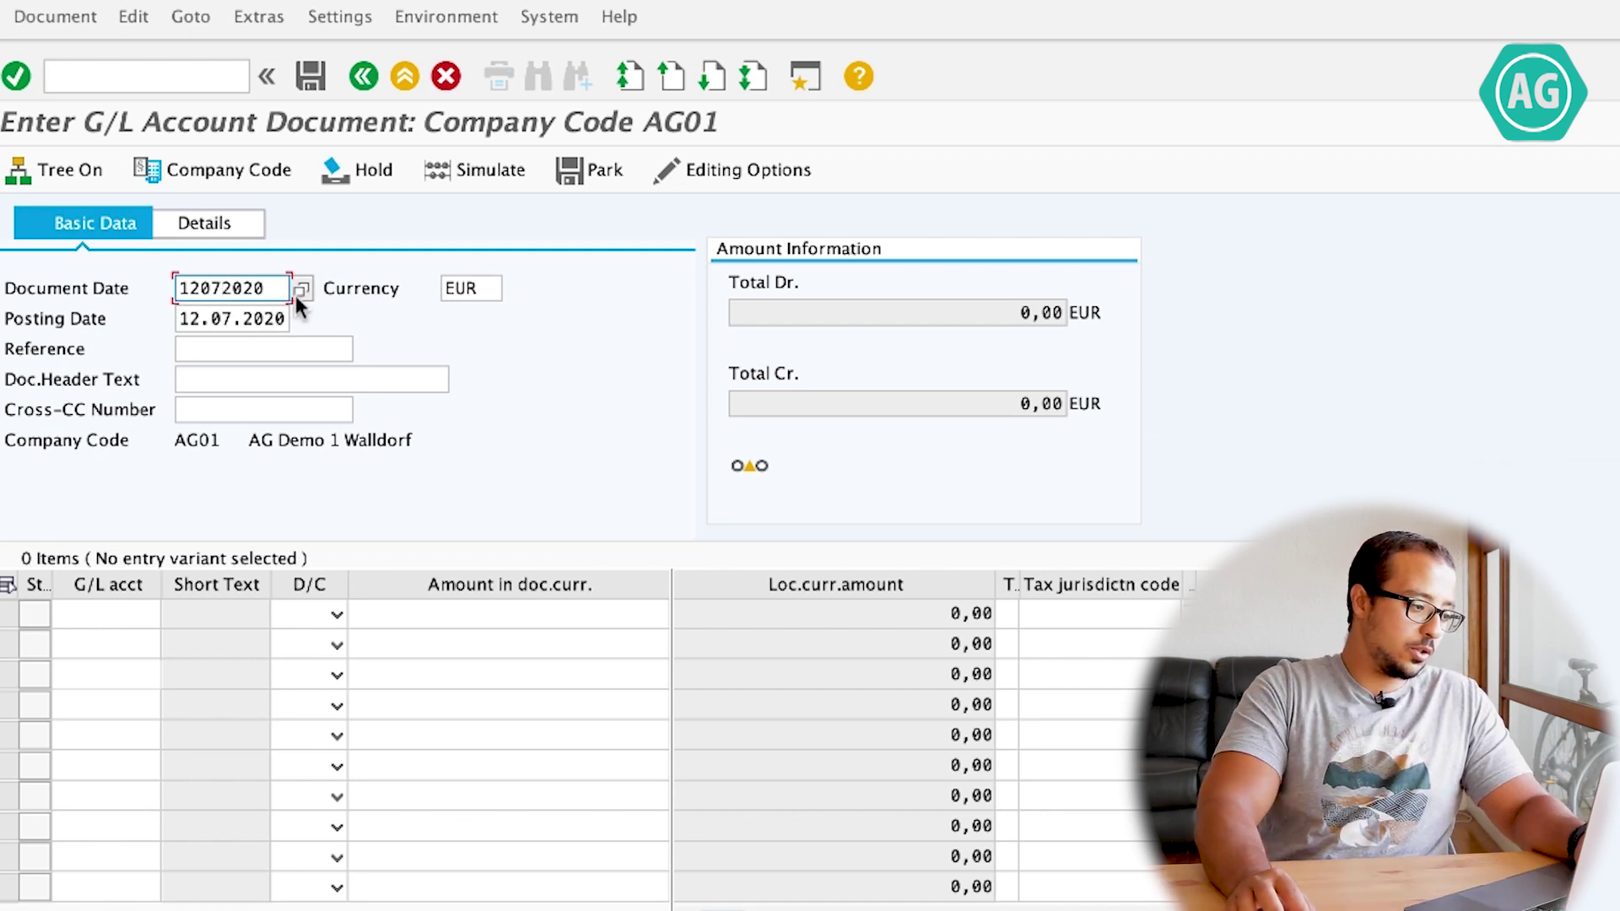
key("Left")
key("Left")
key("Left")
key("Left")
key("BackSpace")
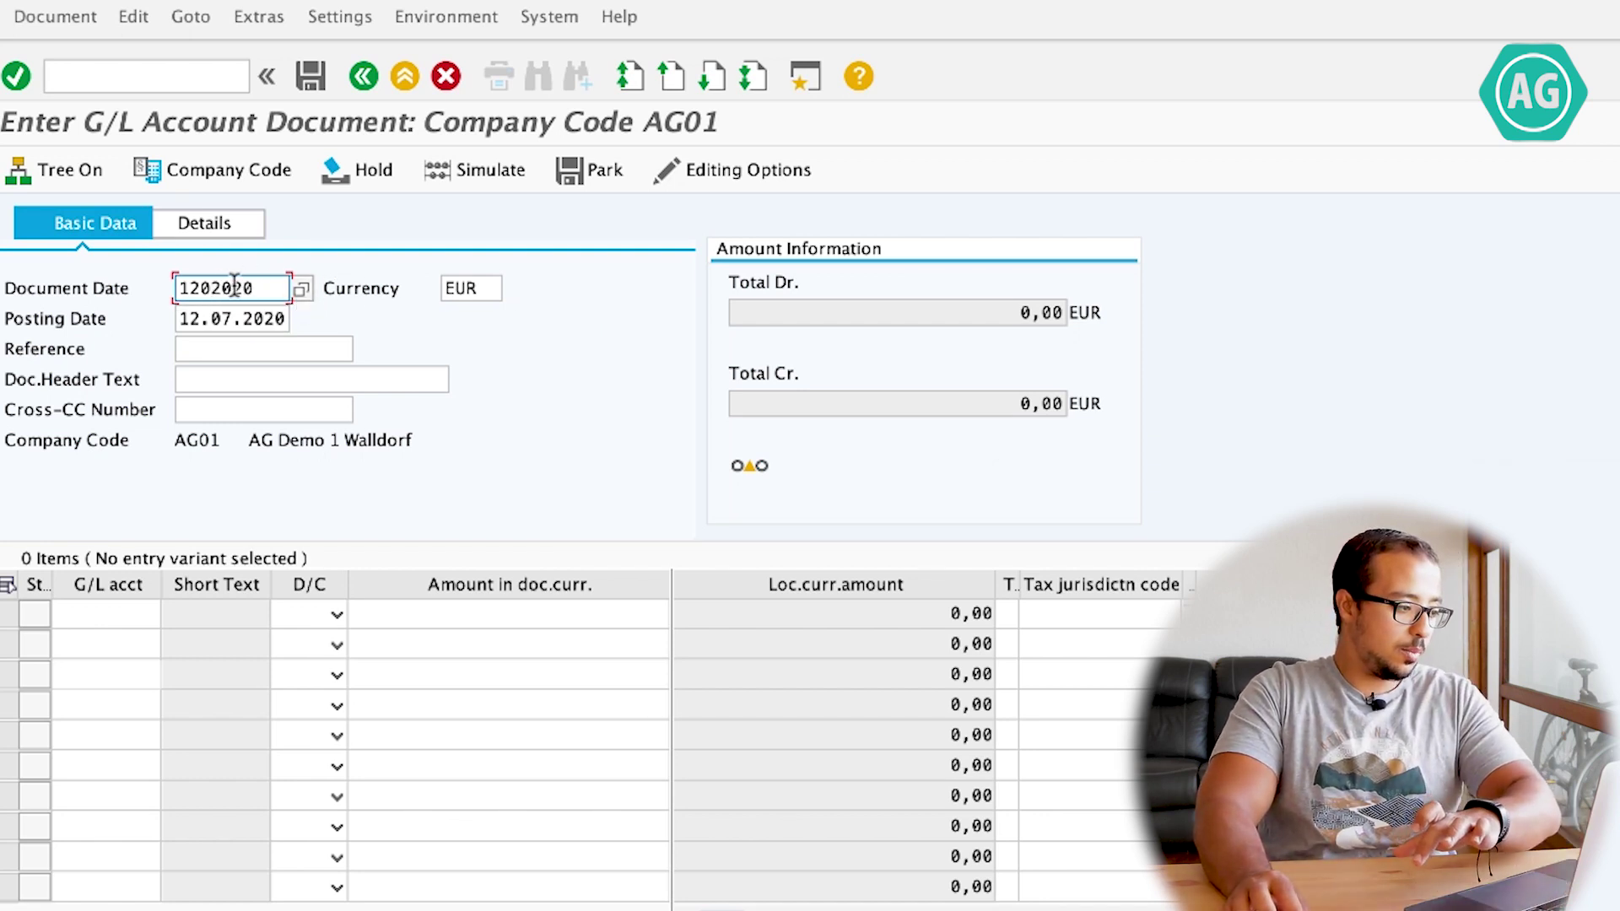
key("shift+Right")
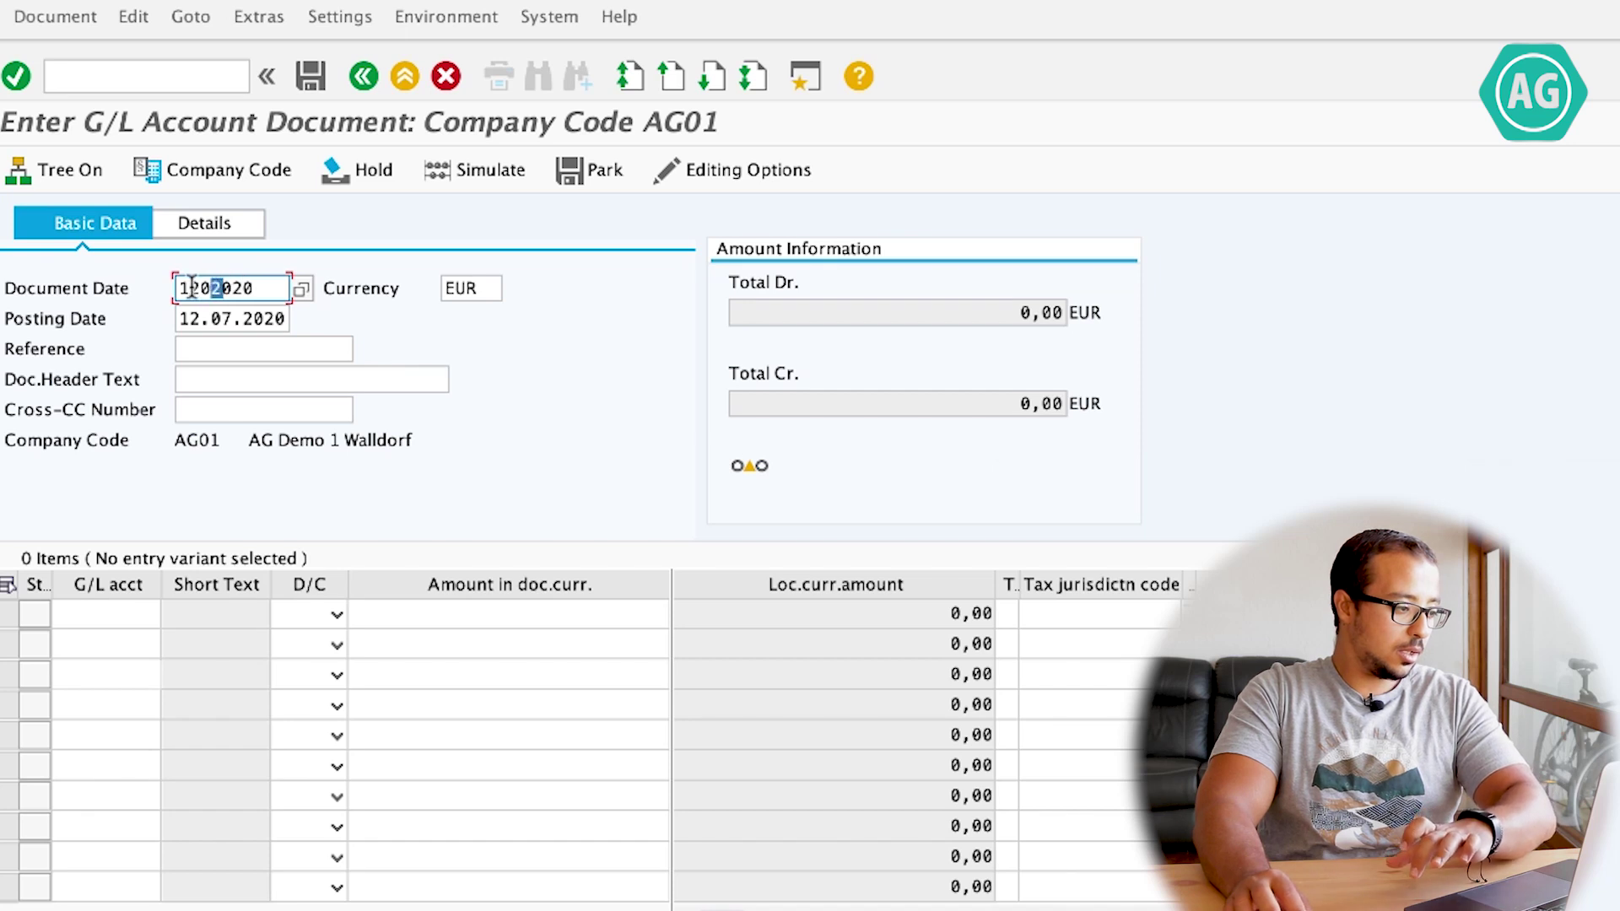
- Set the new document's document date to 12.07.2020 and its currency to USD
double_click(193, 288)
type("120")
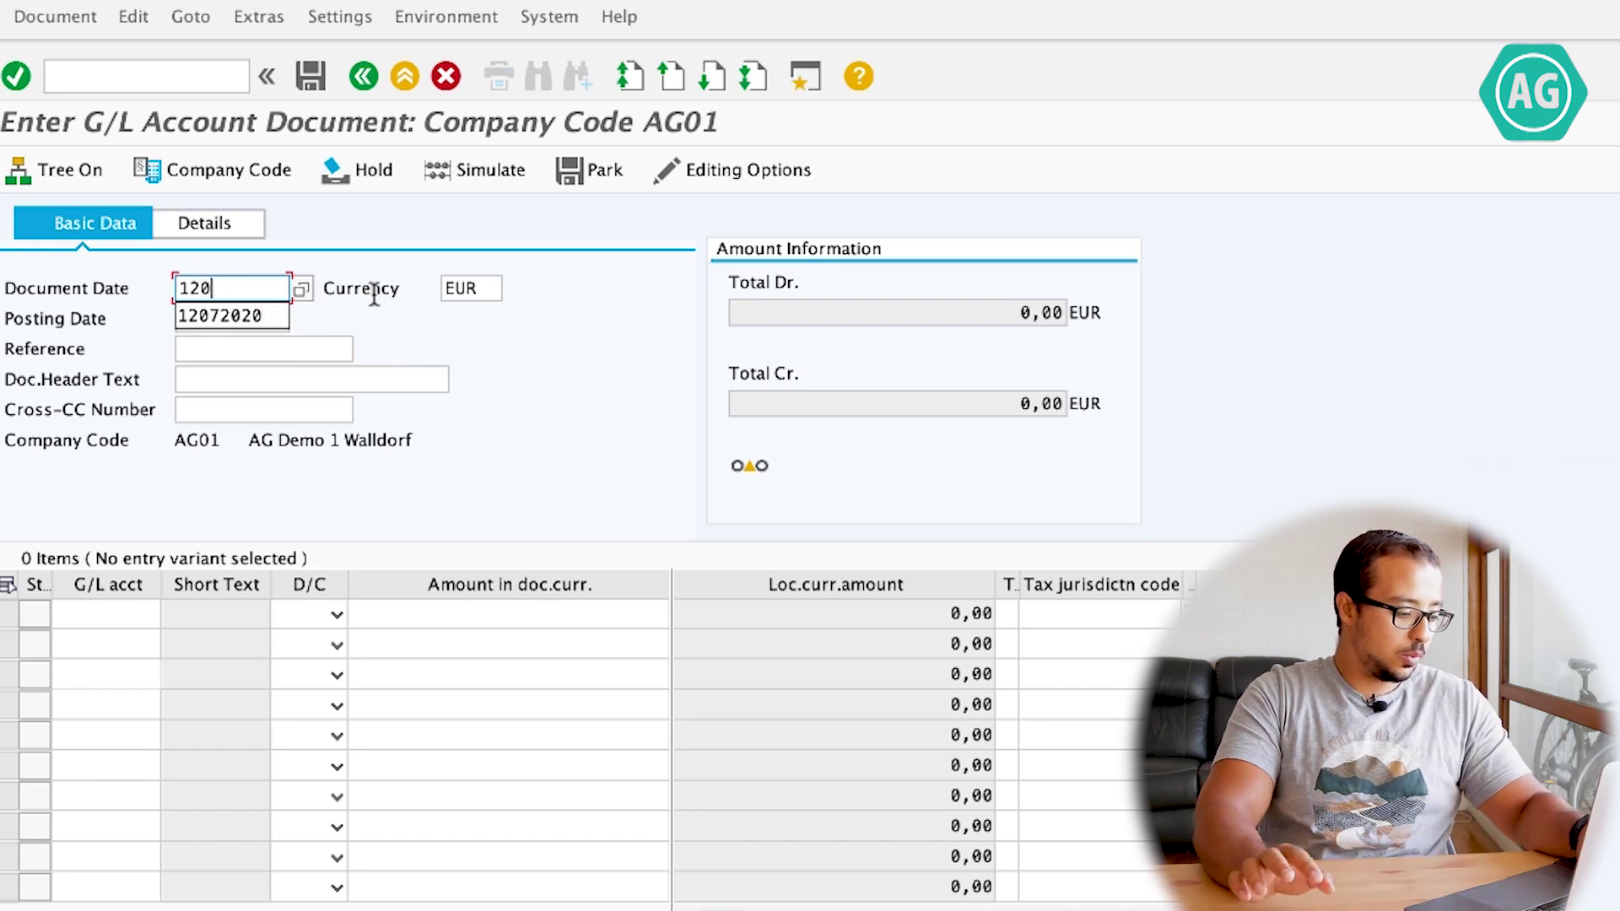
type("72020")
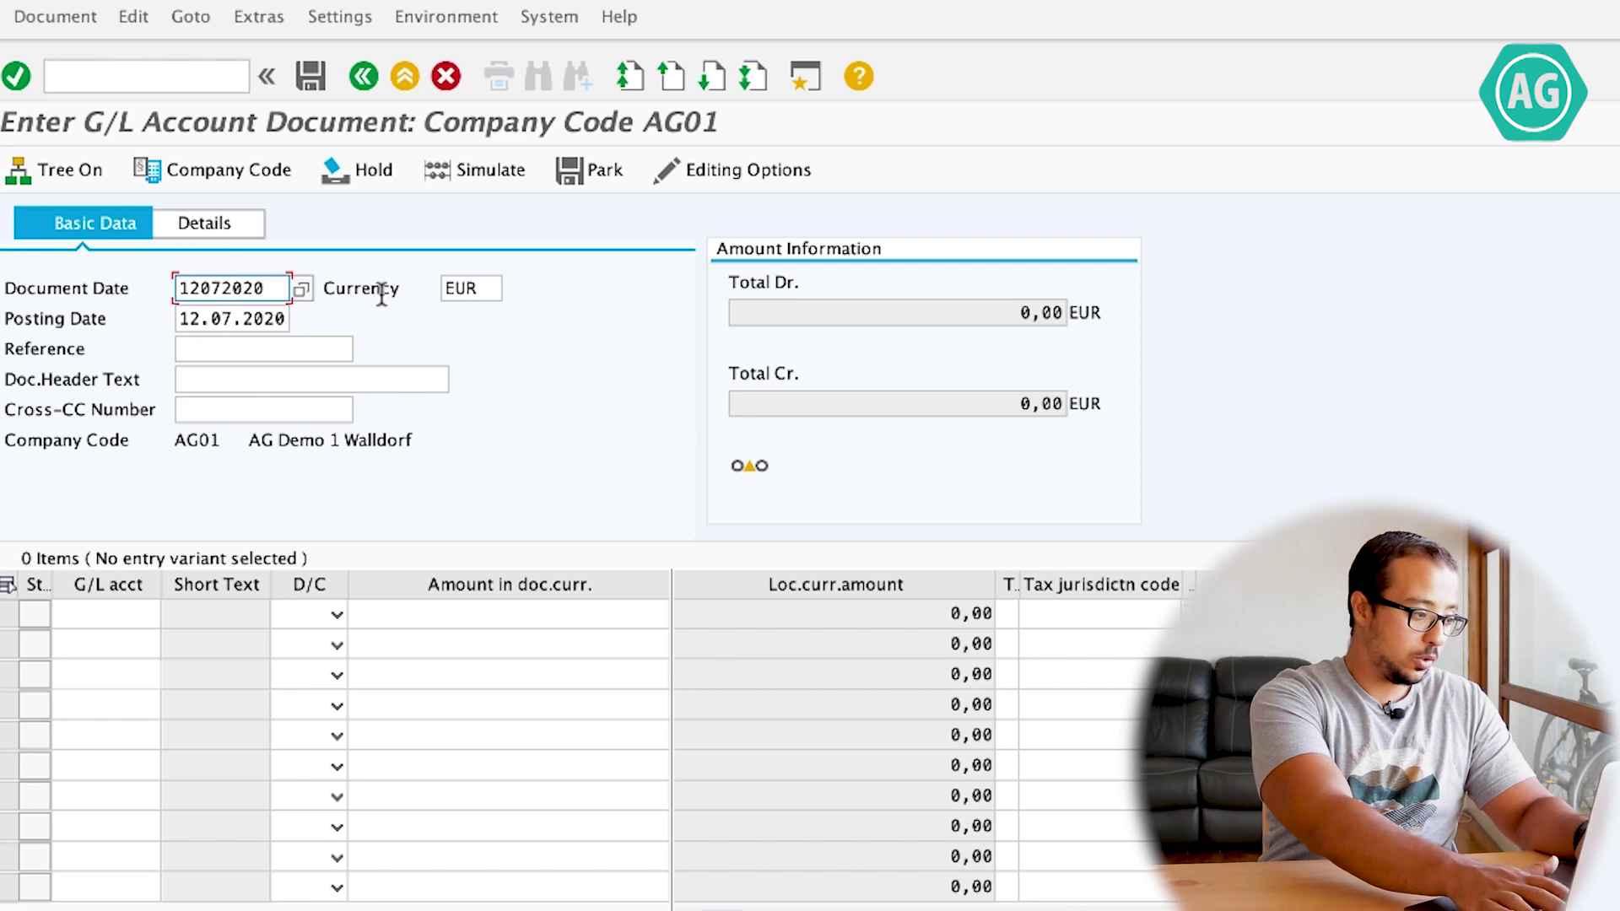
left_click_drag(503, 288, 394, 282)
type("U")
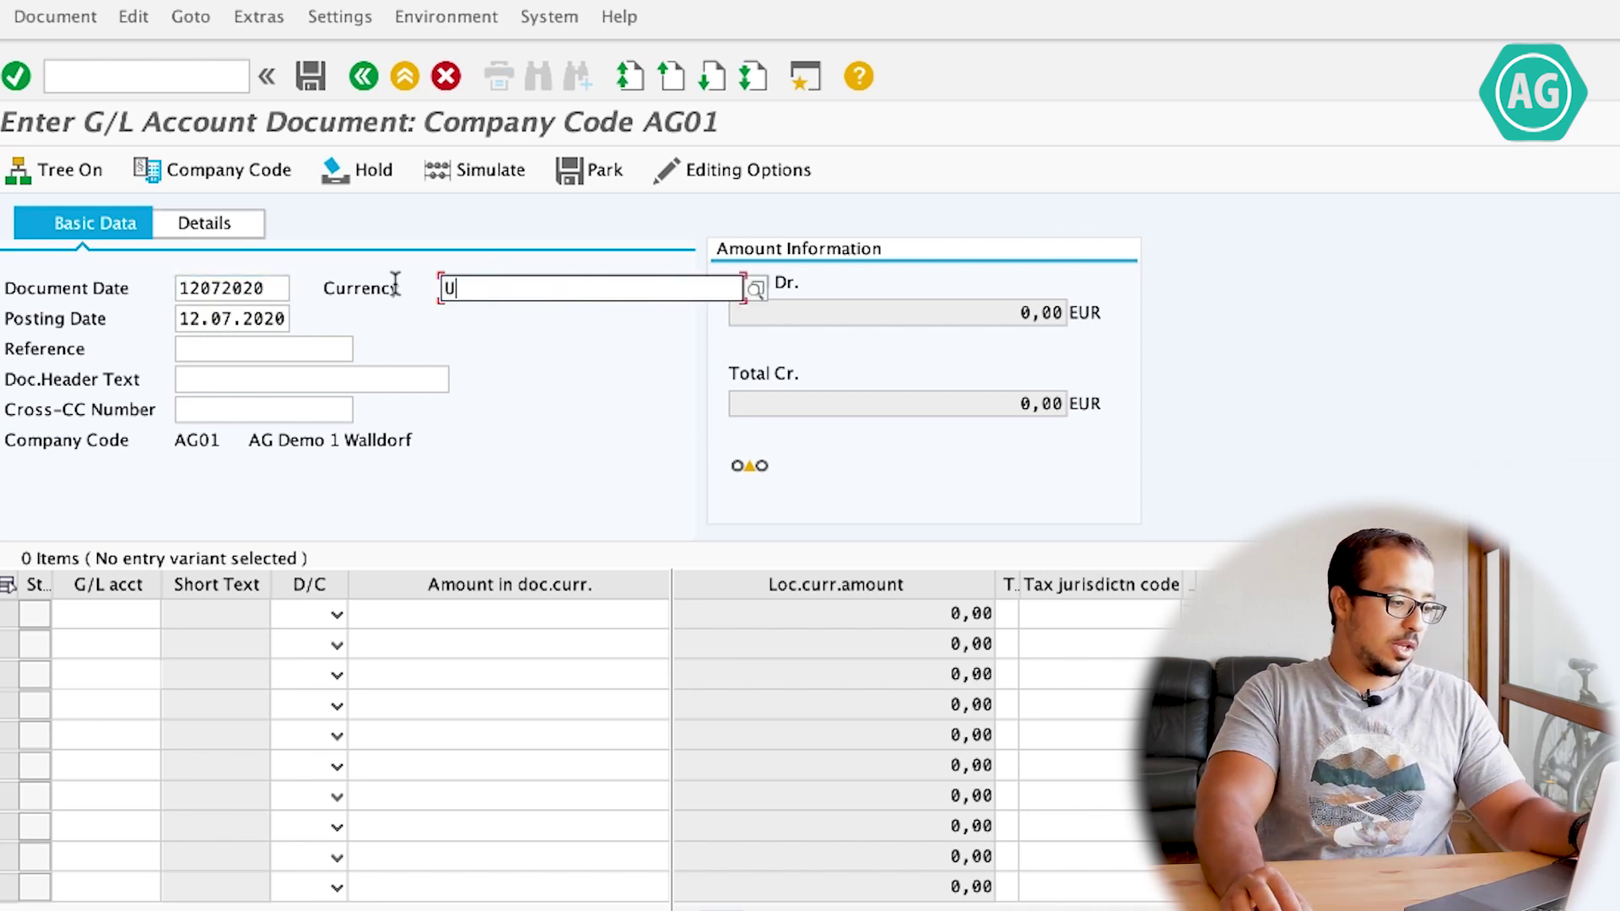
type("SD")
key("ctrl+z")
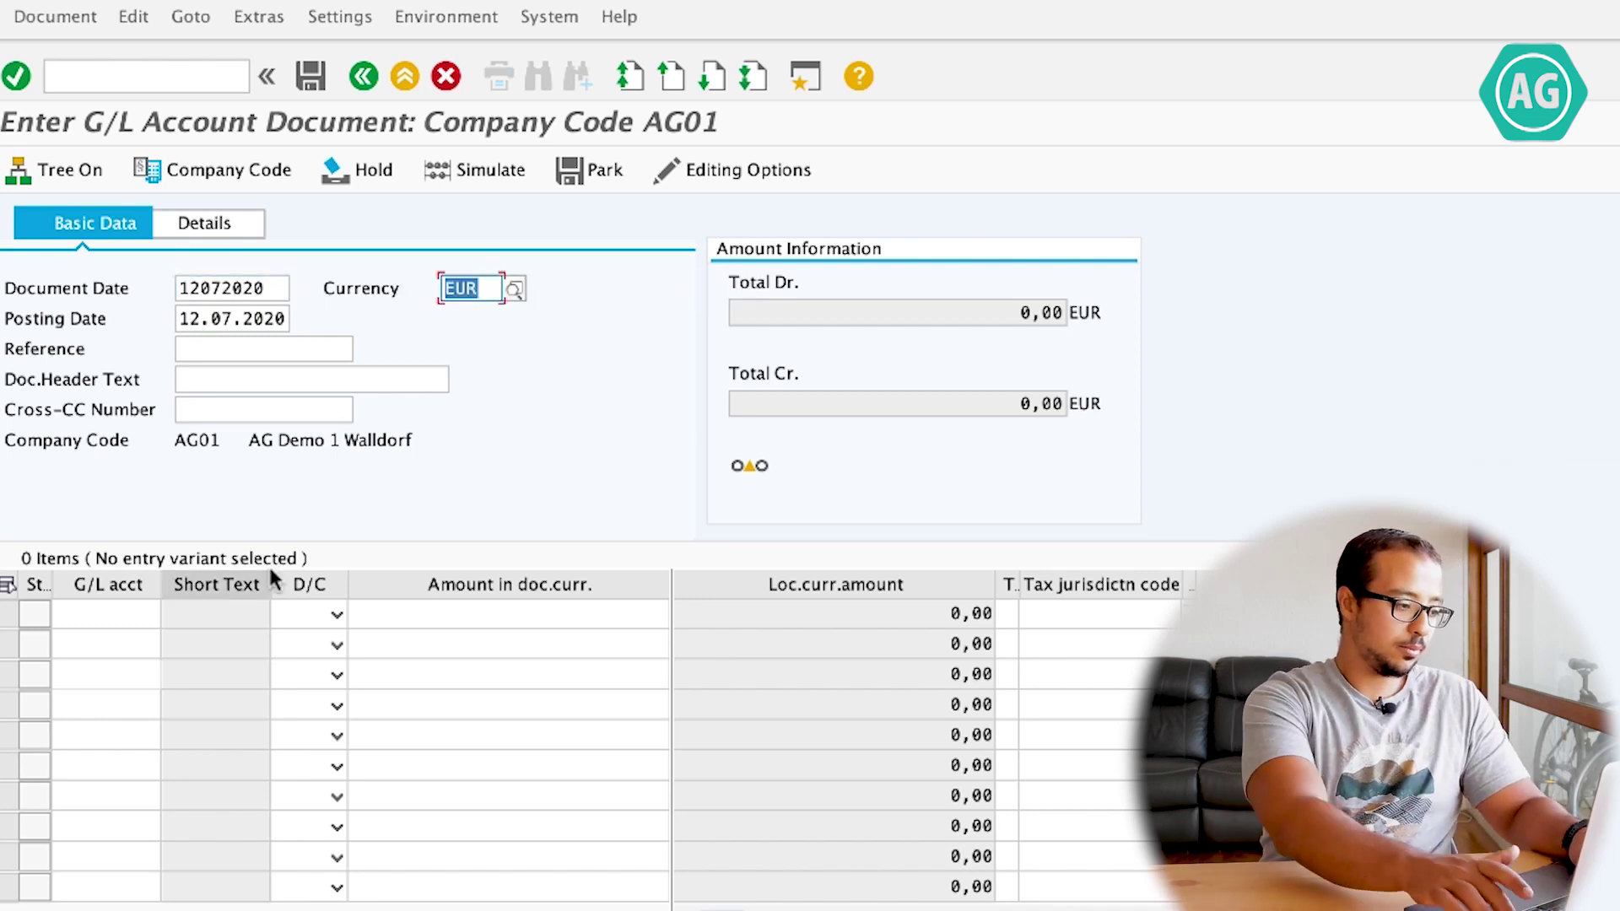
type("USD")
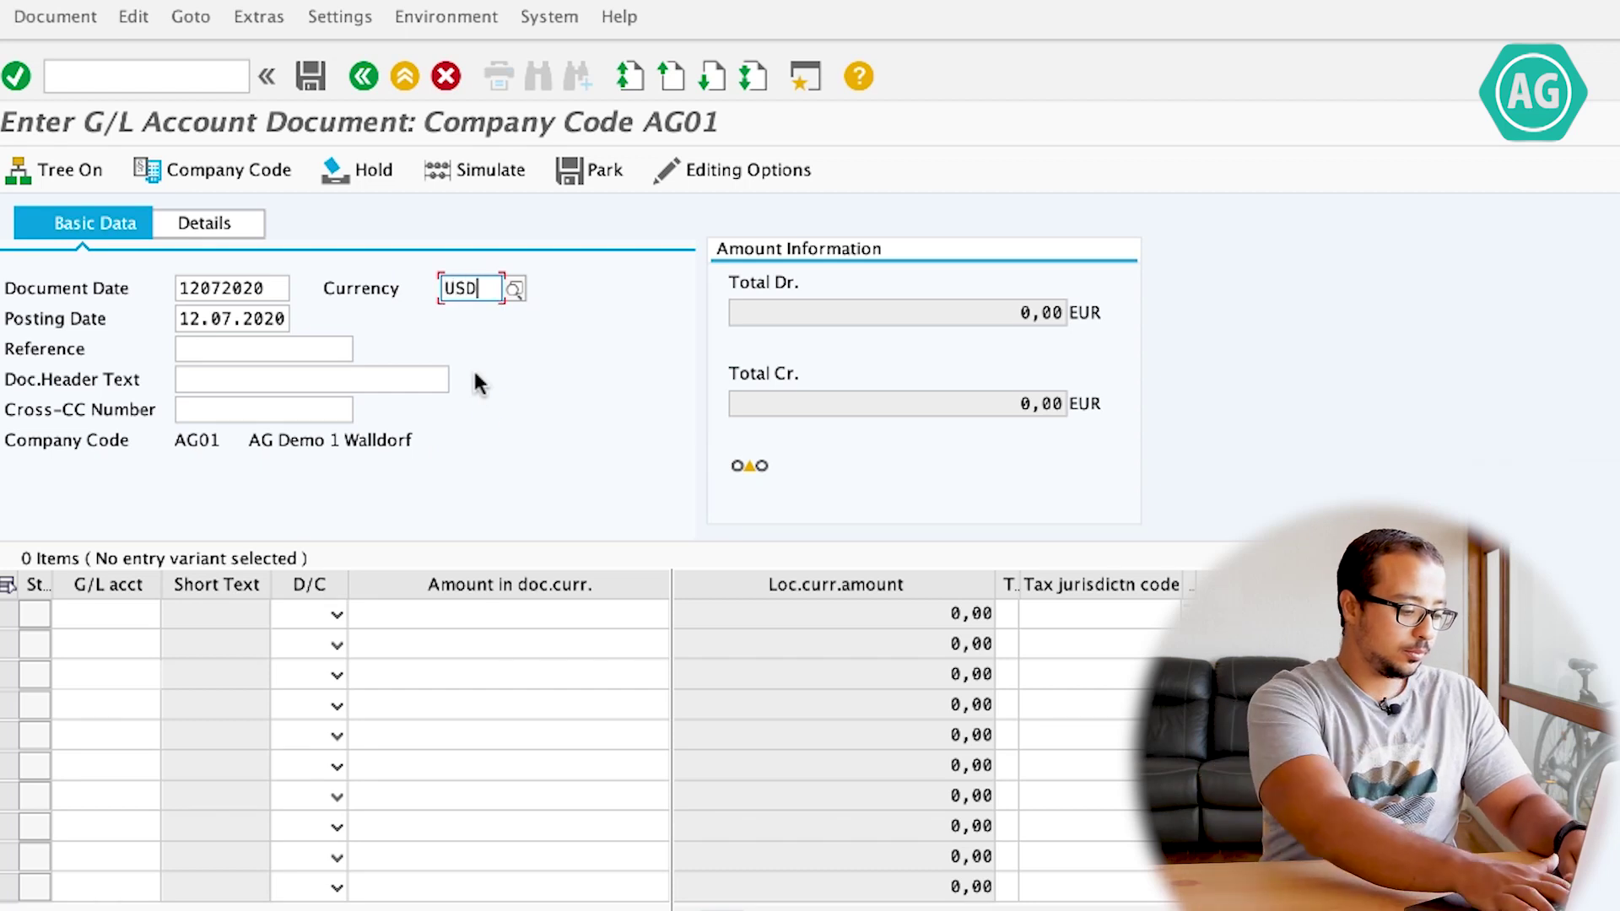
key("Return")
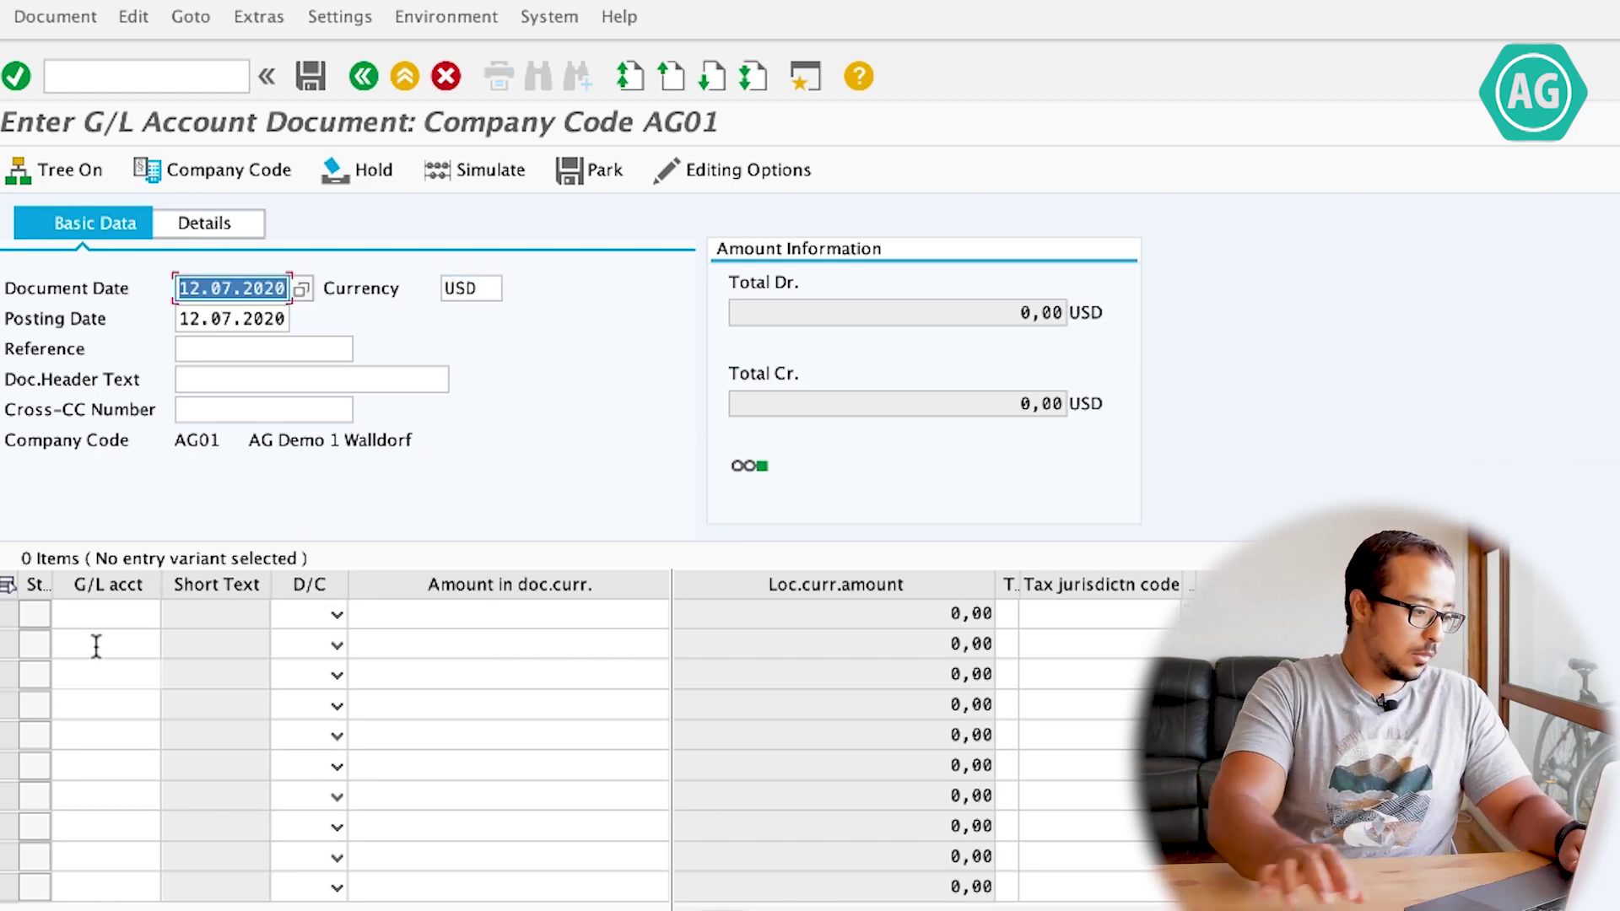
- Enter account 51205 as a credit line item and account 51206 as a debit line item
left_click(109, 613)
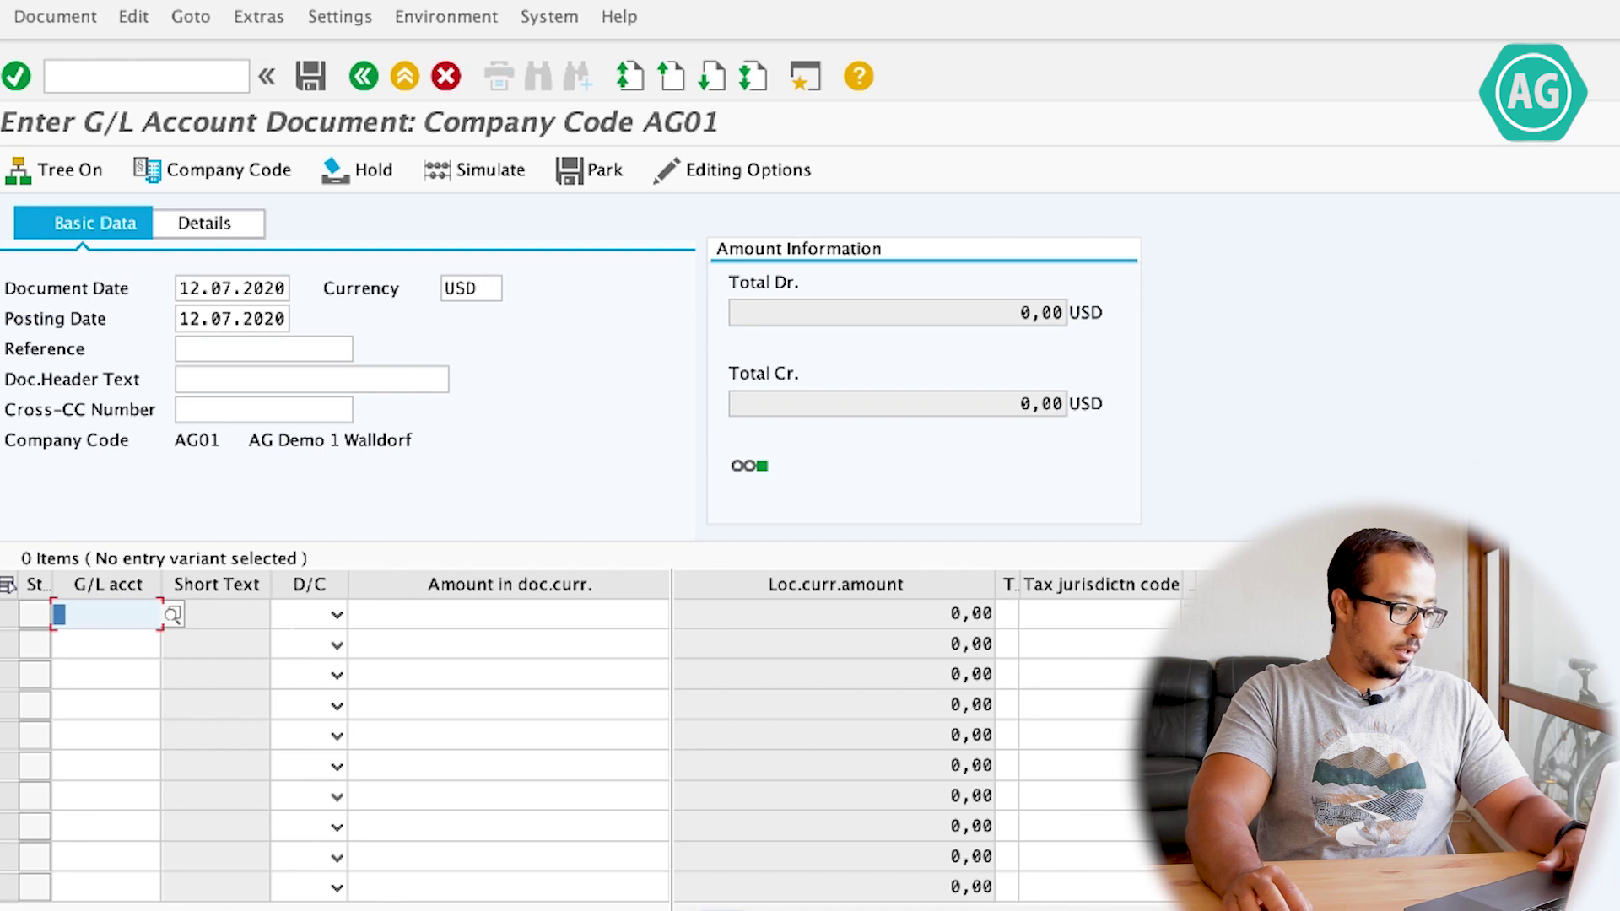
type("51205")
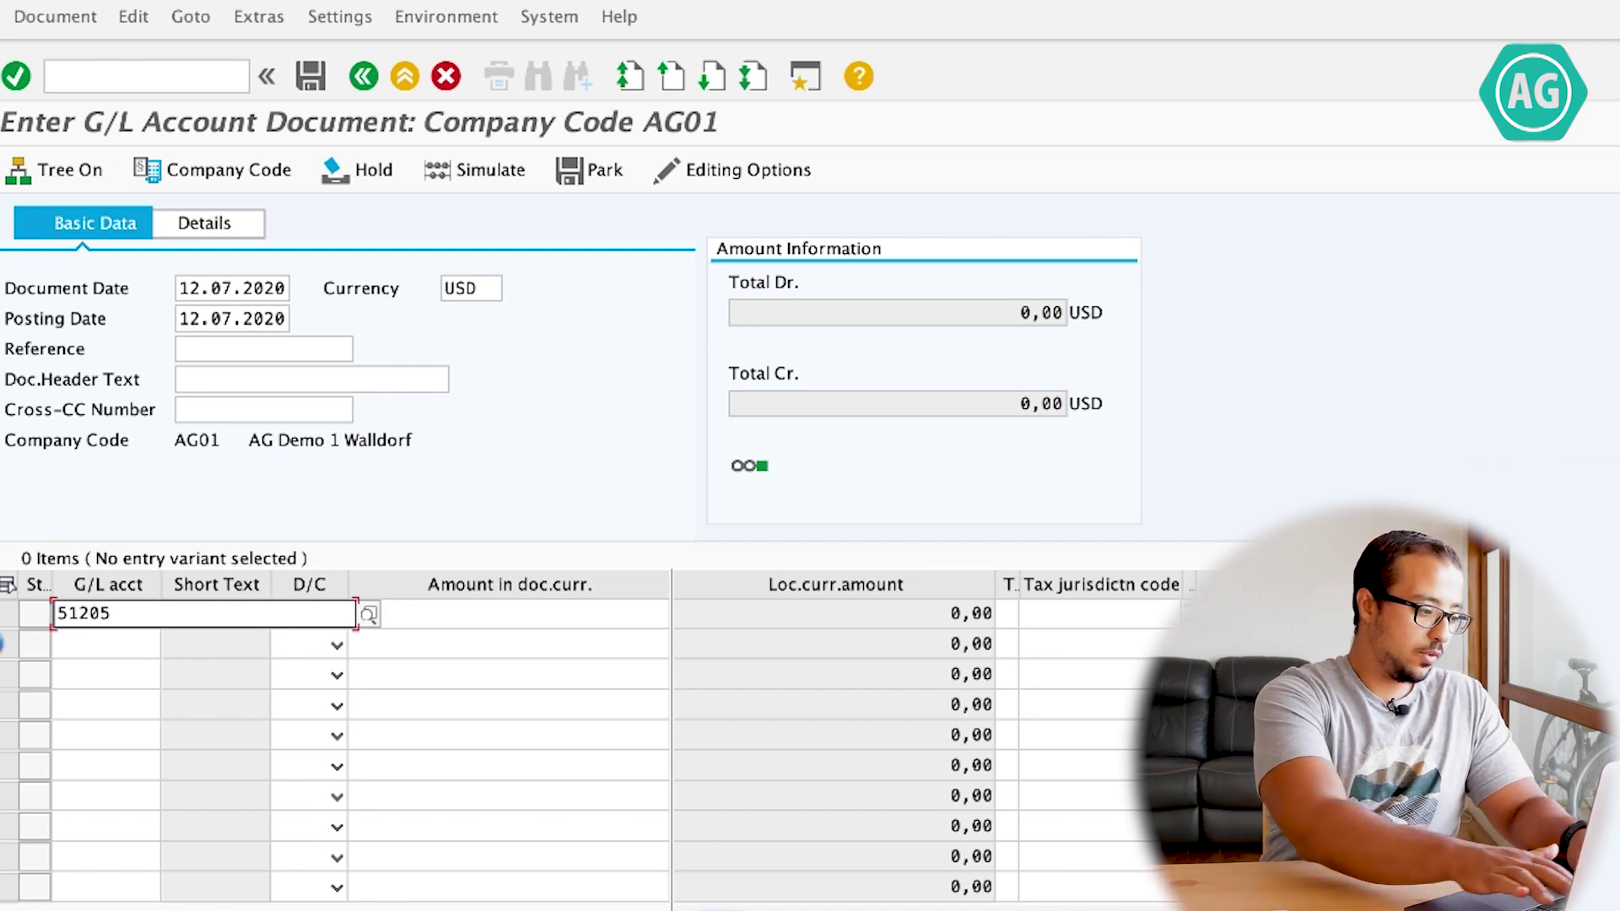
key("Return")
left_click(126, 646)
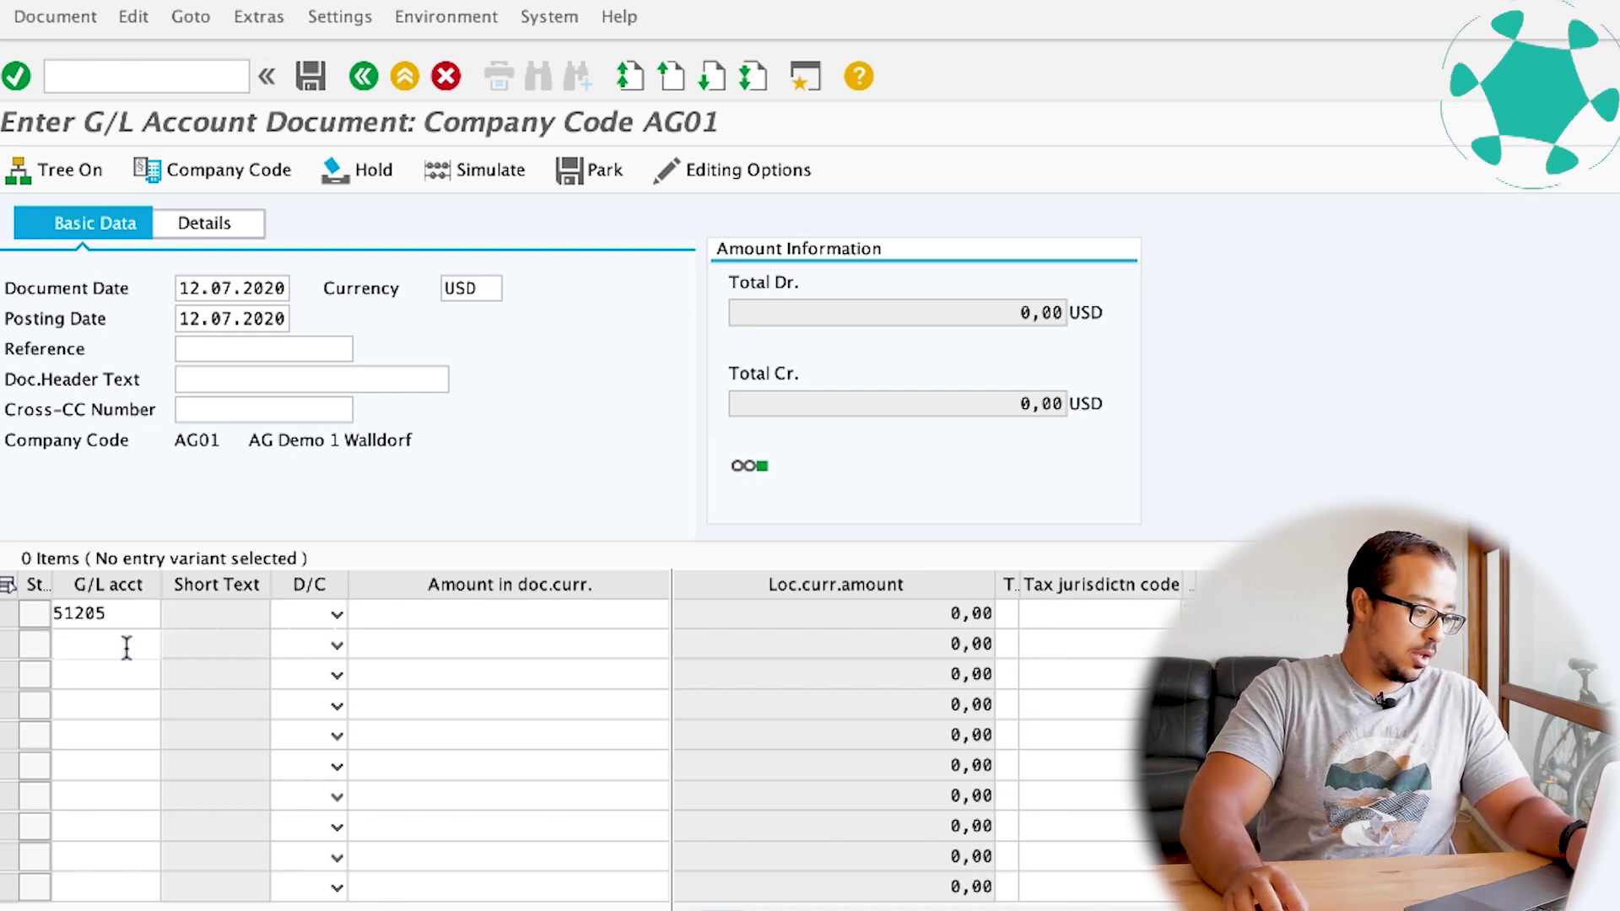
type("51206")
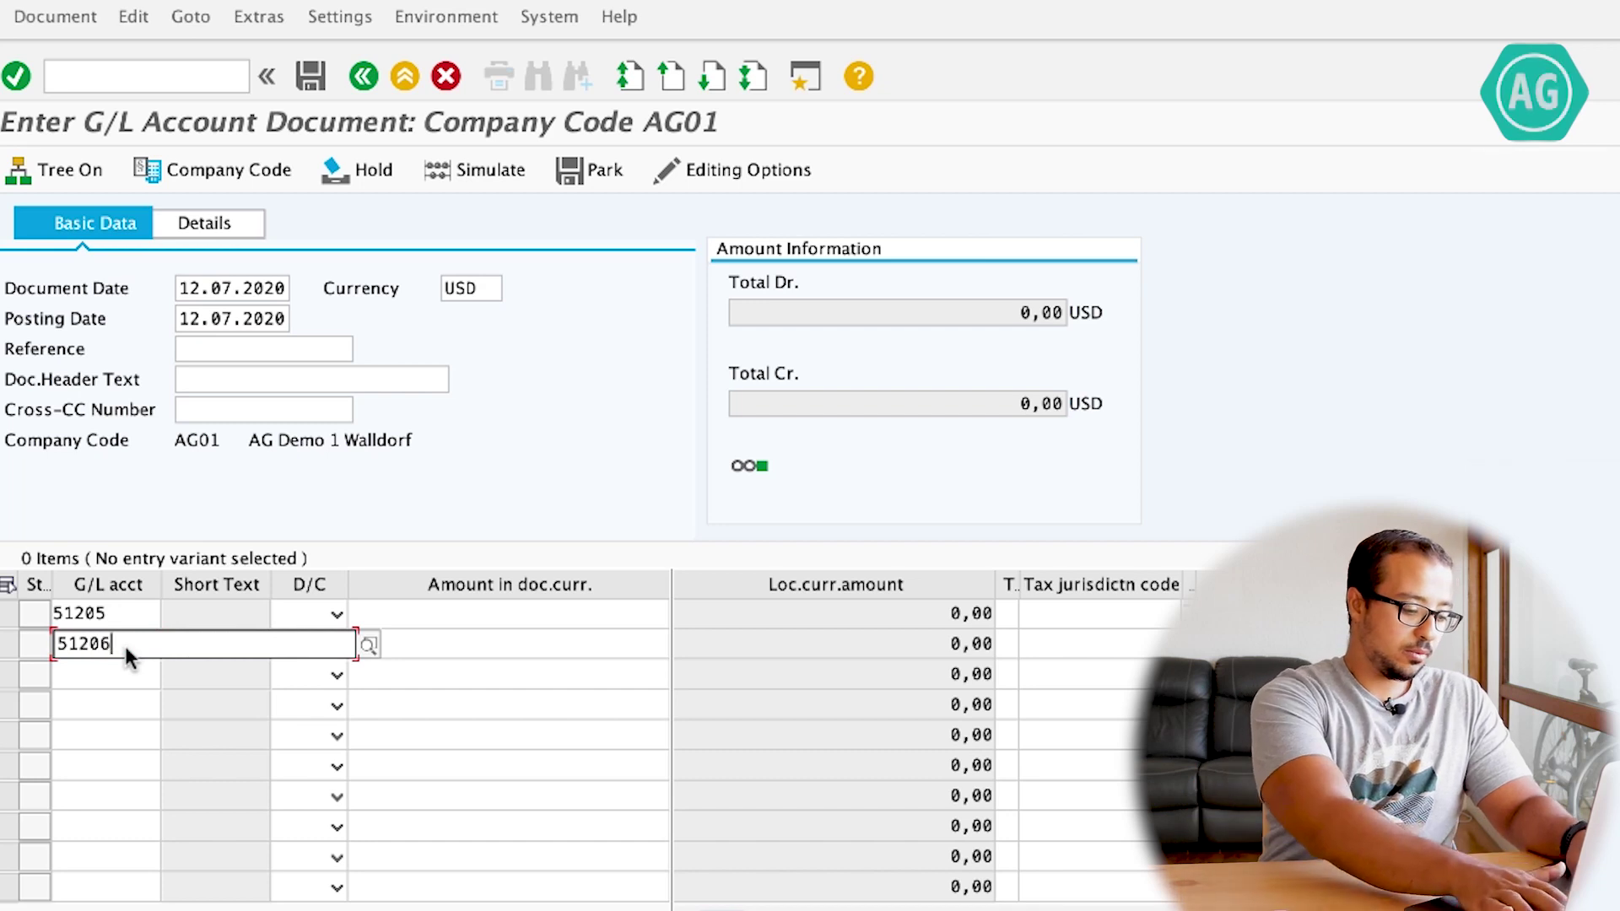
left_click(316, 612)
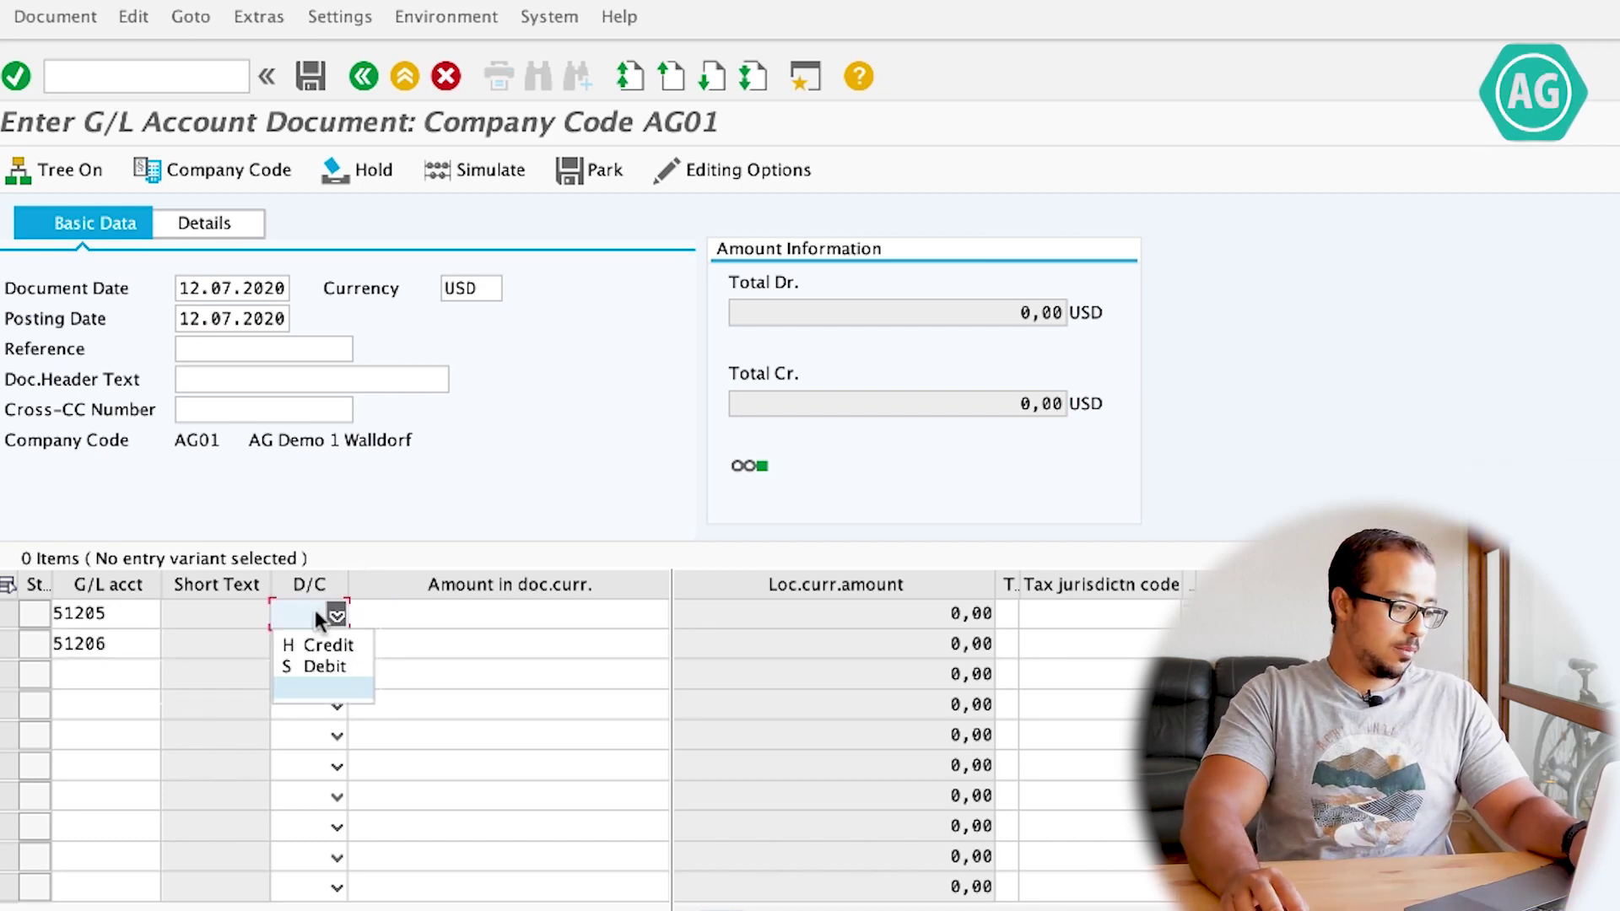
left_click(325, 645)
left_click(334, 645)
left_click(332, 697)
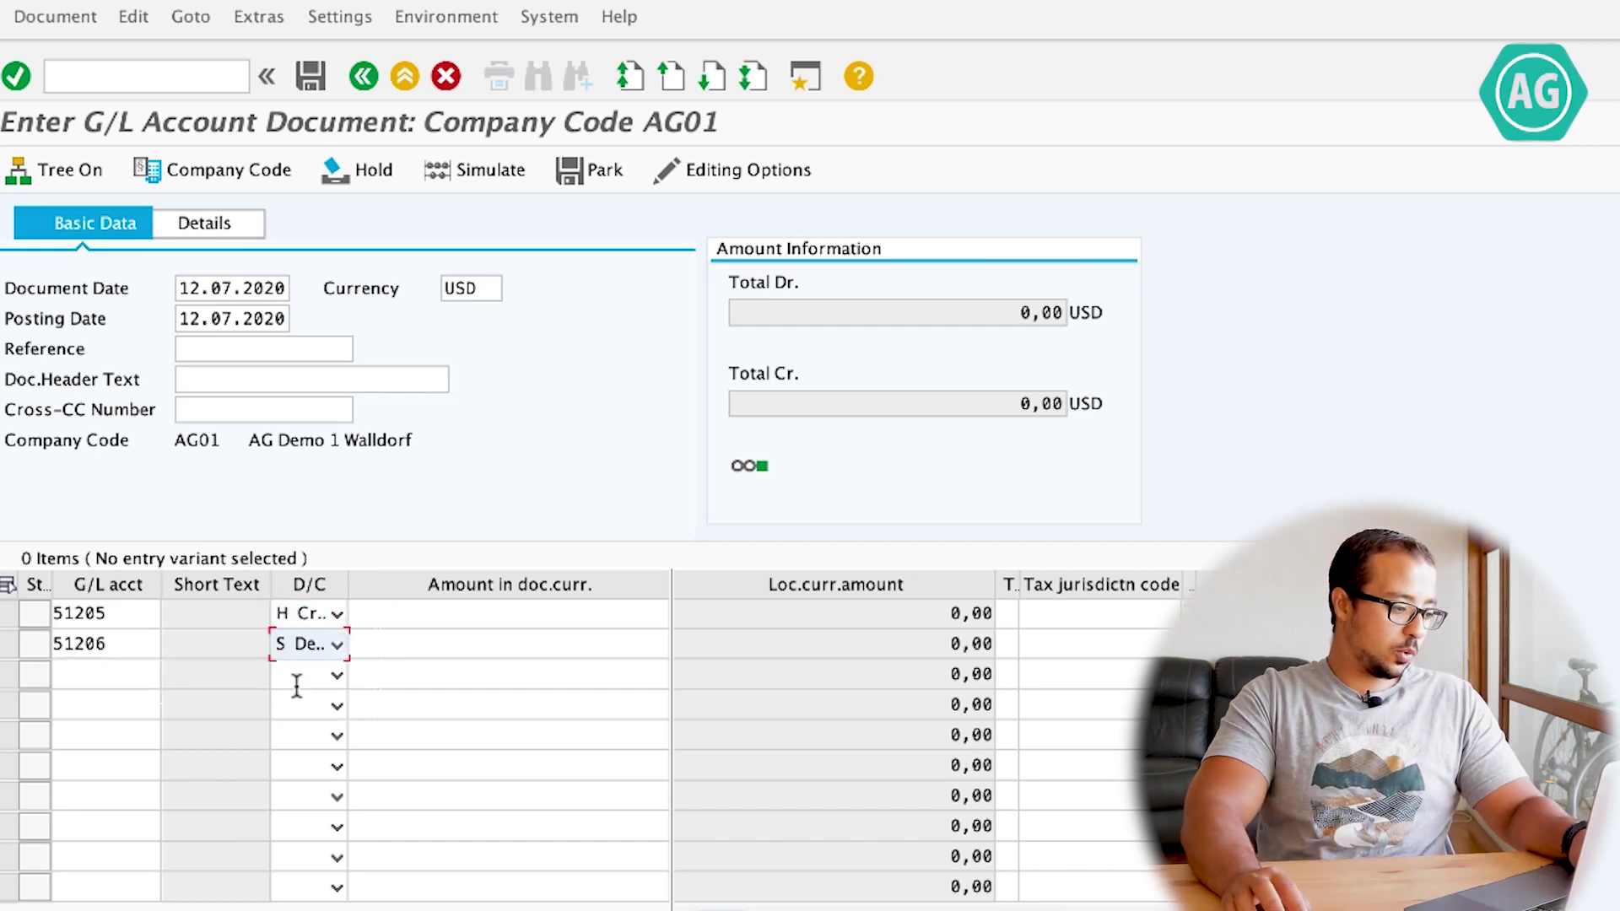
- In the item details for account 51205, enter 1000 EUR in local currency and 2.000,00 USD in document currency, and return to the document
left_click(400, 617)
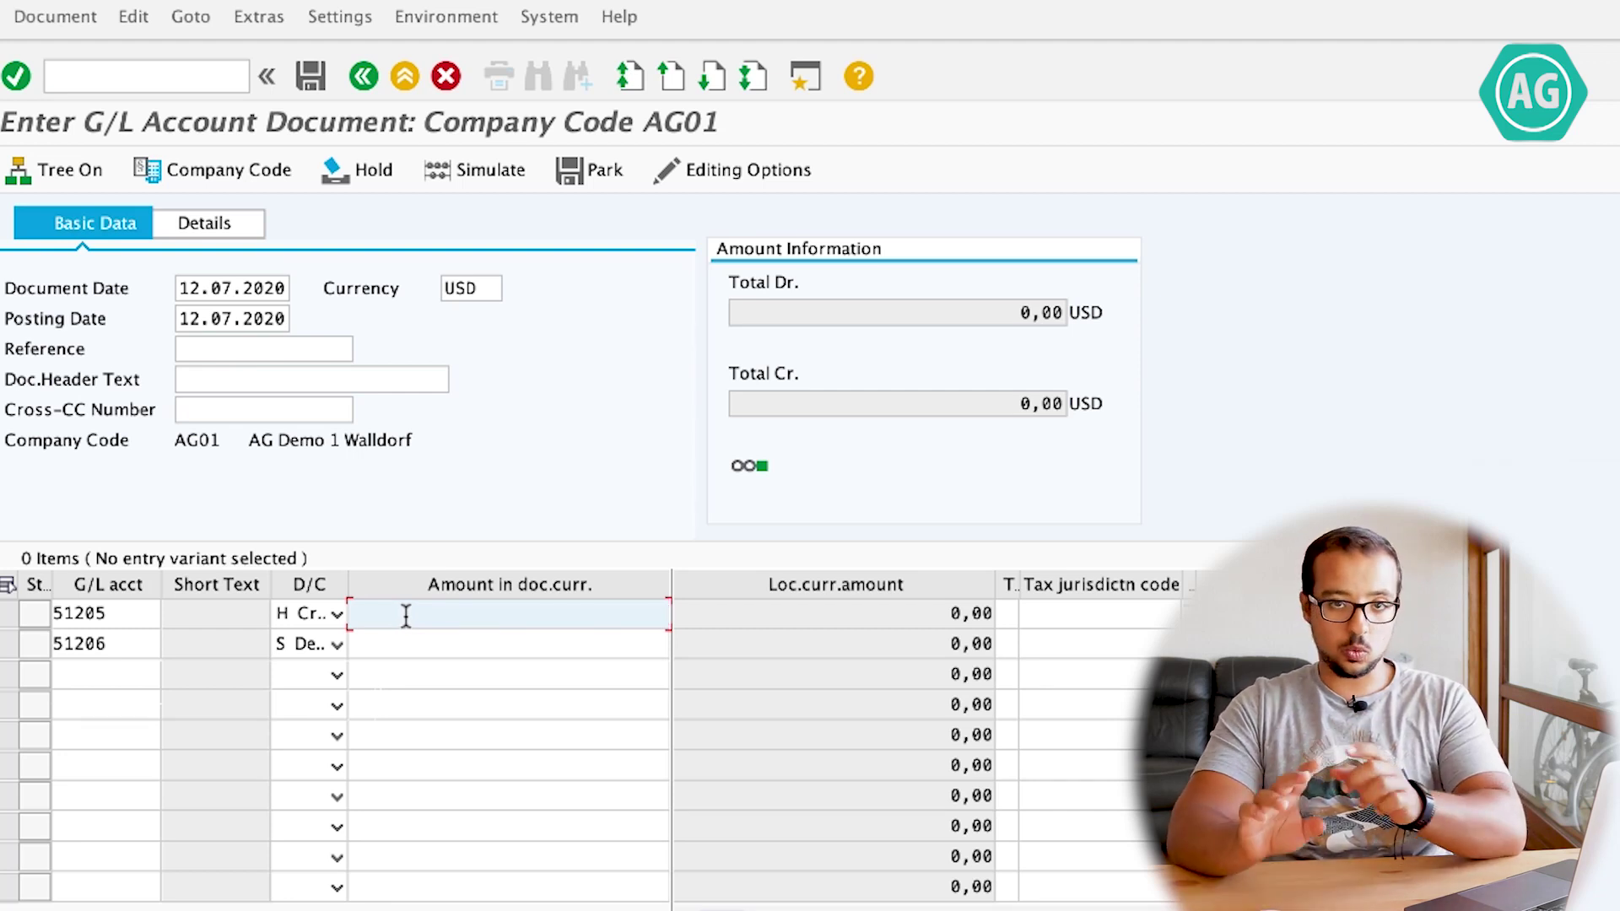
double_click(106, 614)
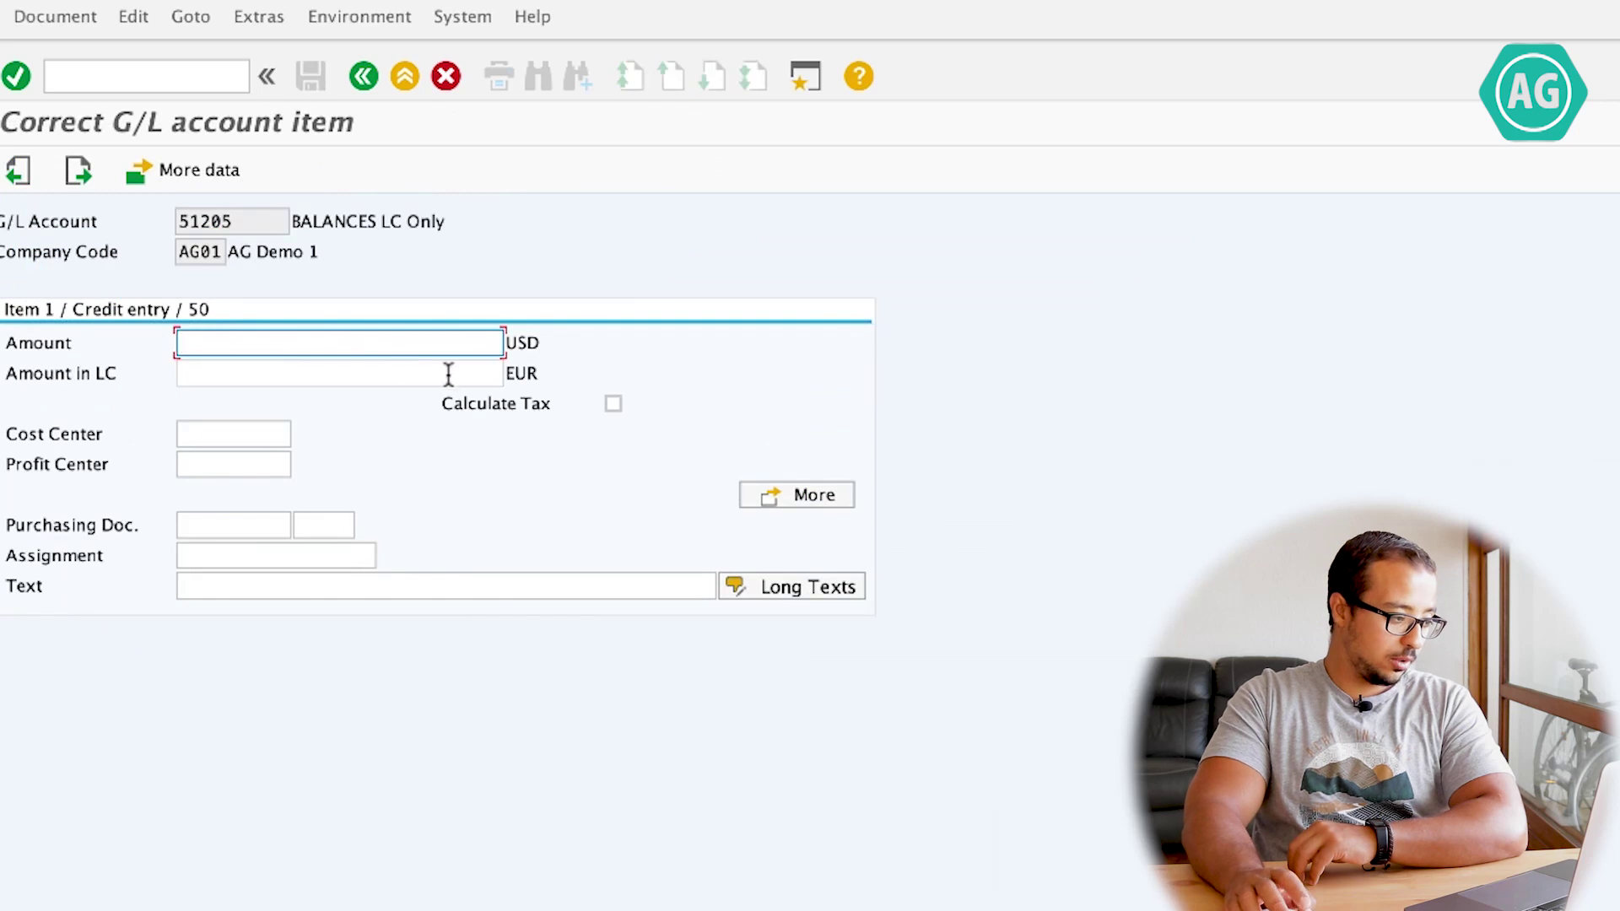
left_click(237, 371)
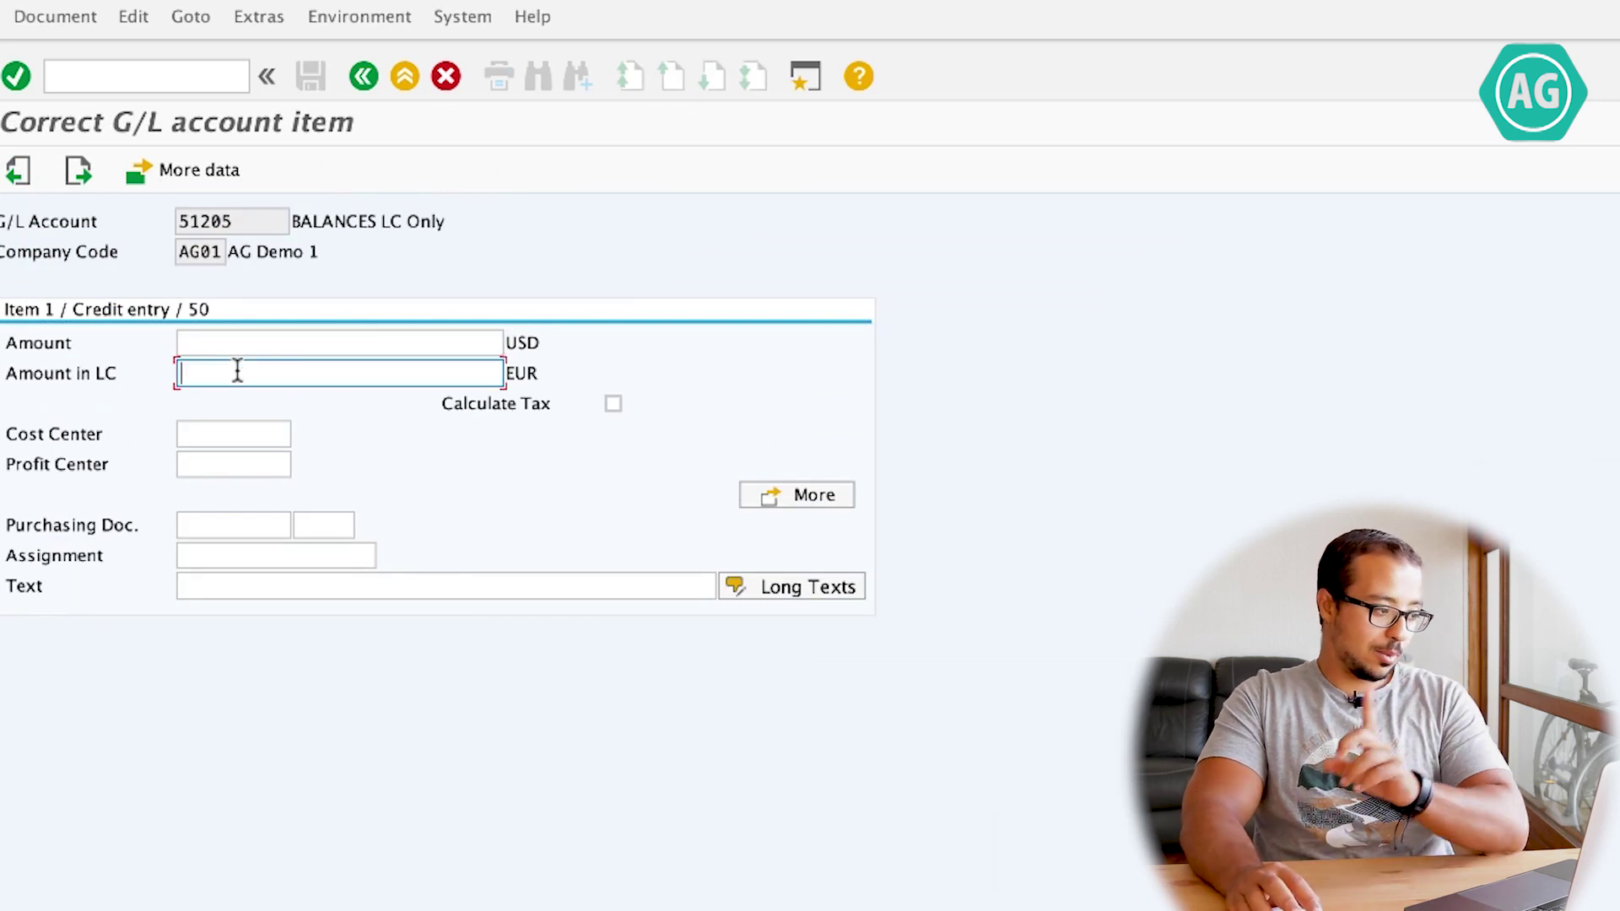
type("1000")
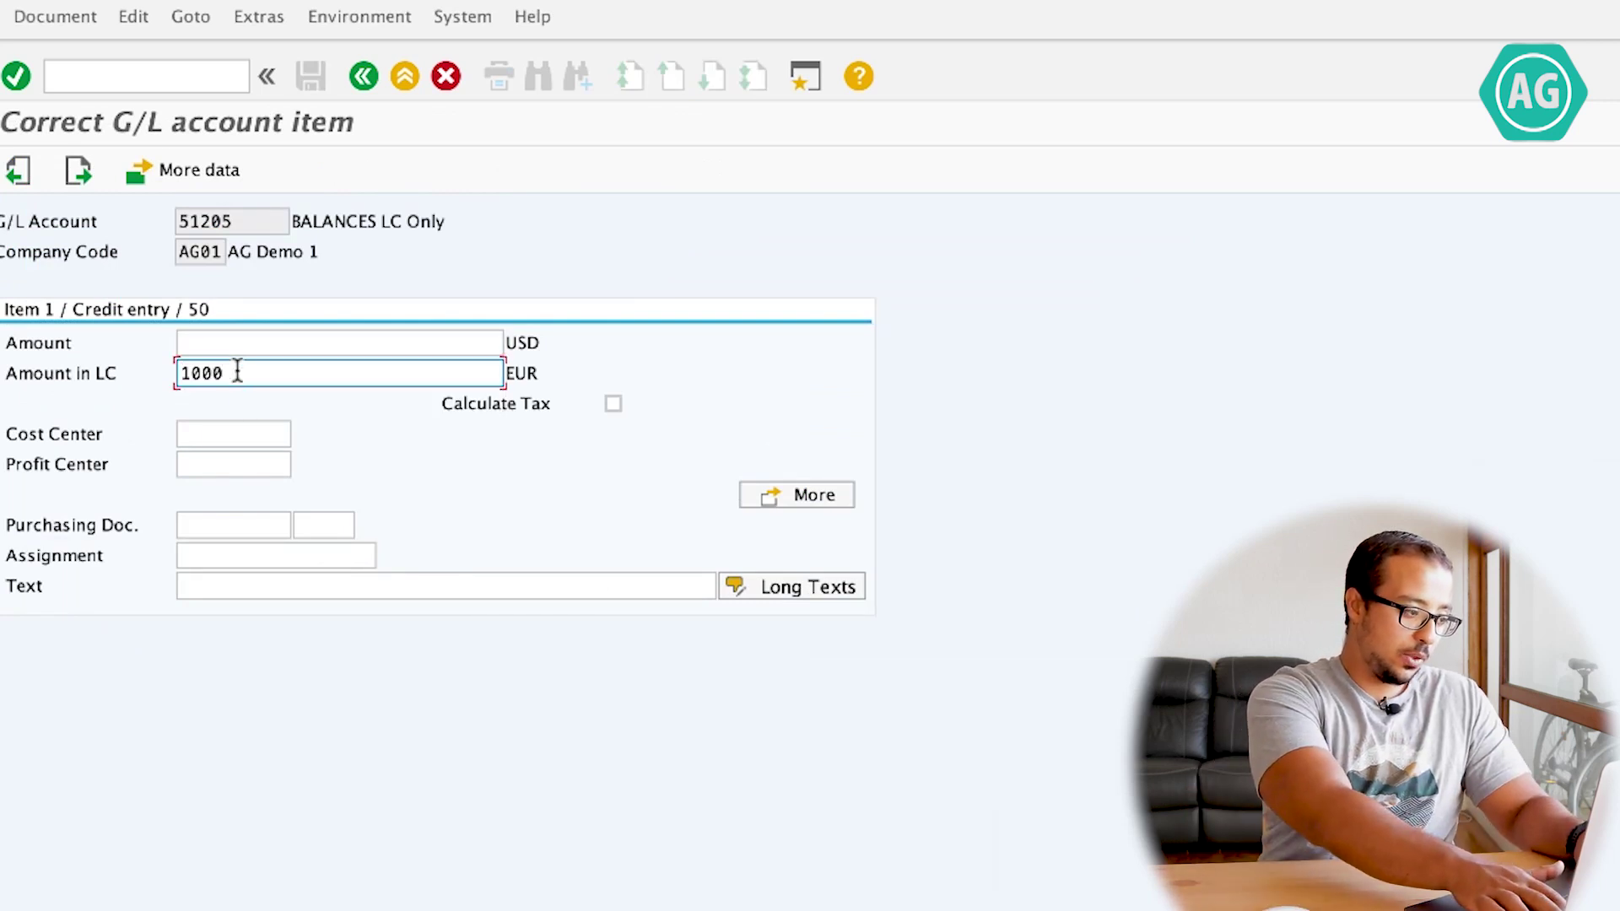
key("Return")
type("2.000,00")
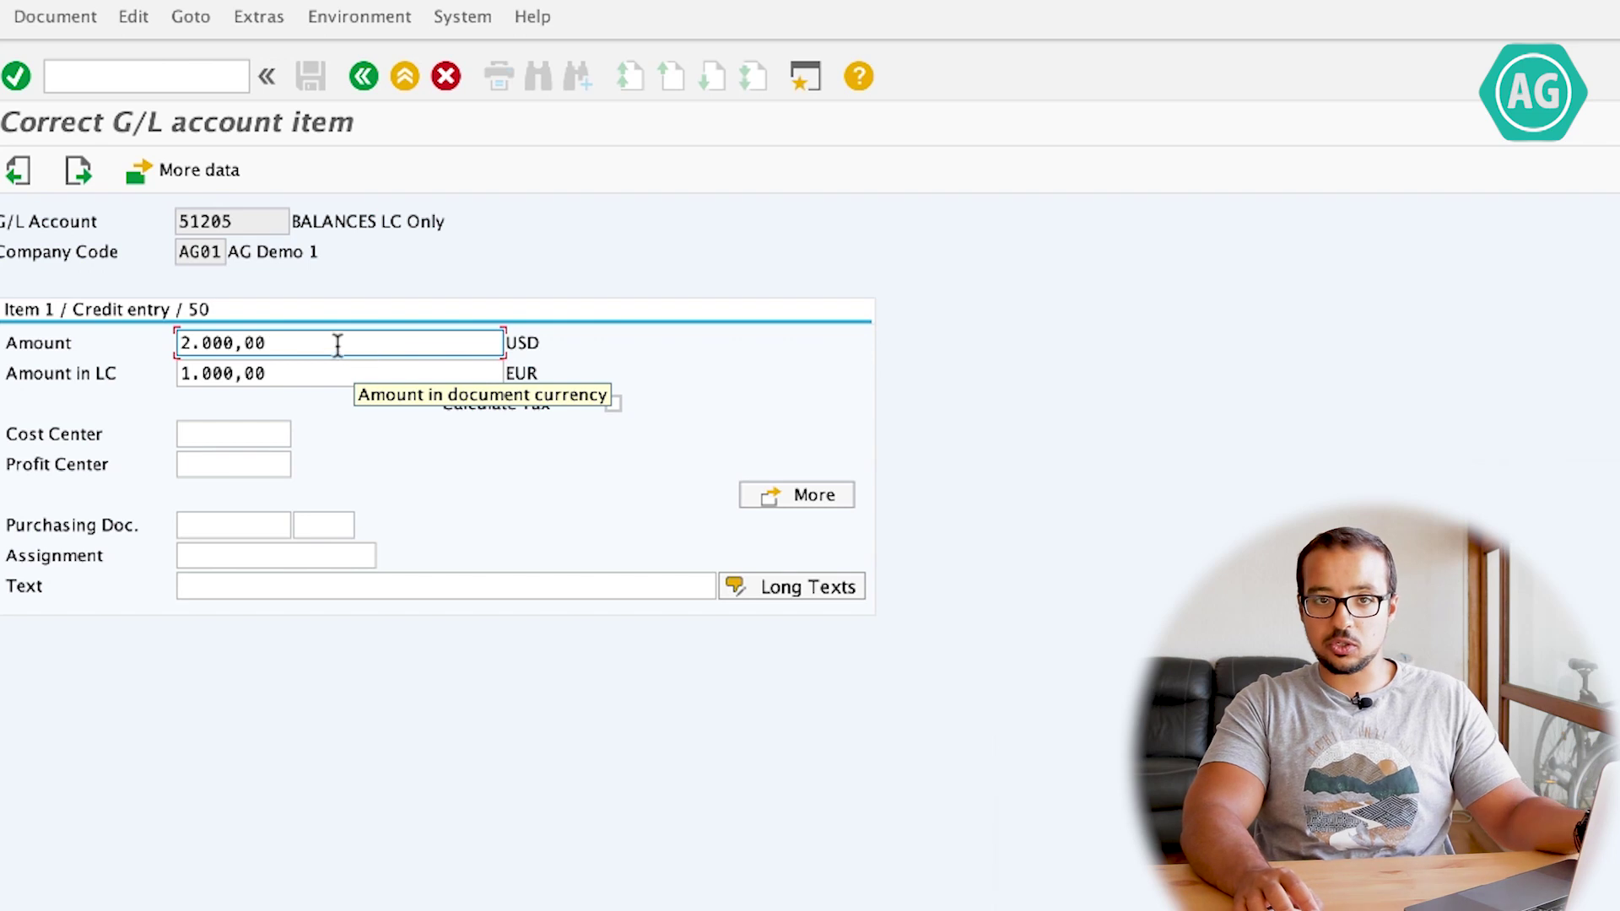
left_click(363, 77)
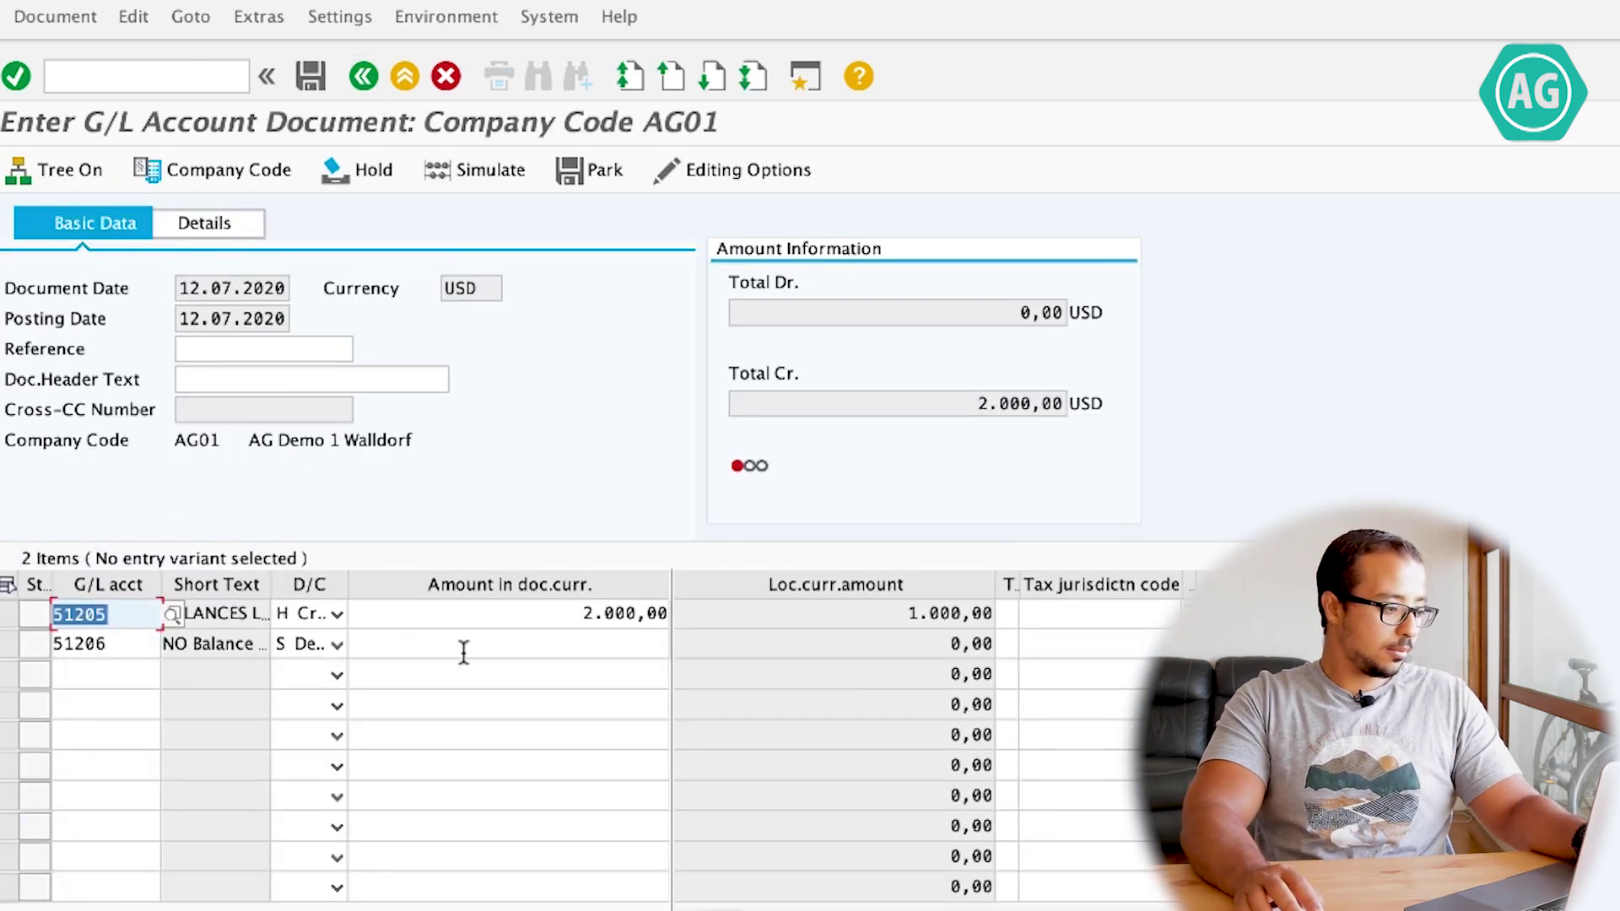
- Enter 2000 USD as the document currency amount for account 51206 and post the document
left_click(464, 649)
type("2000")
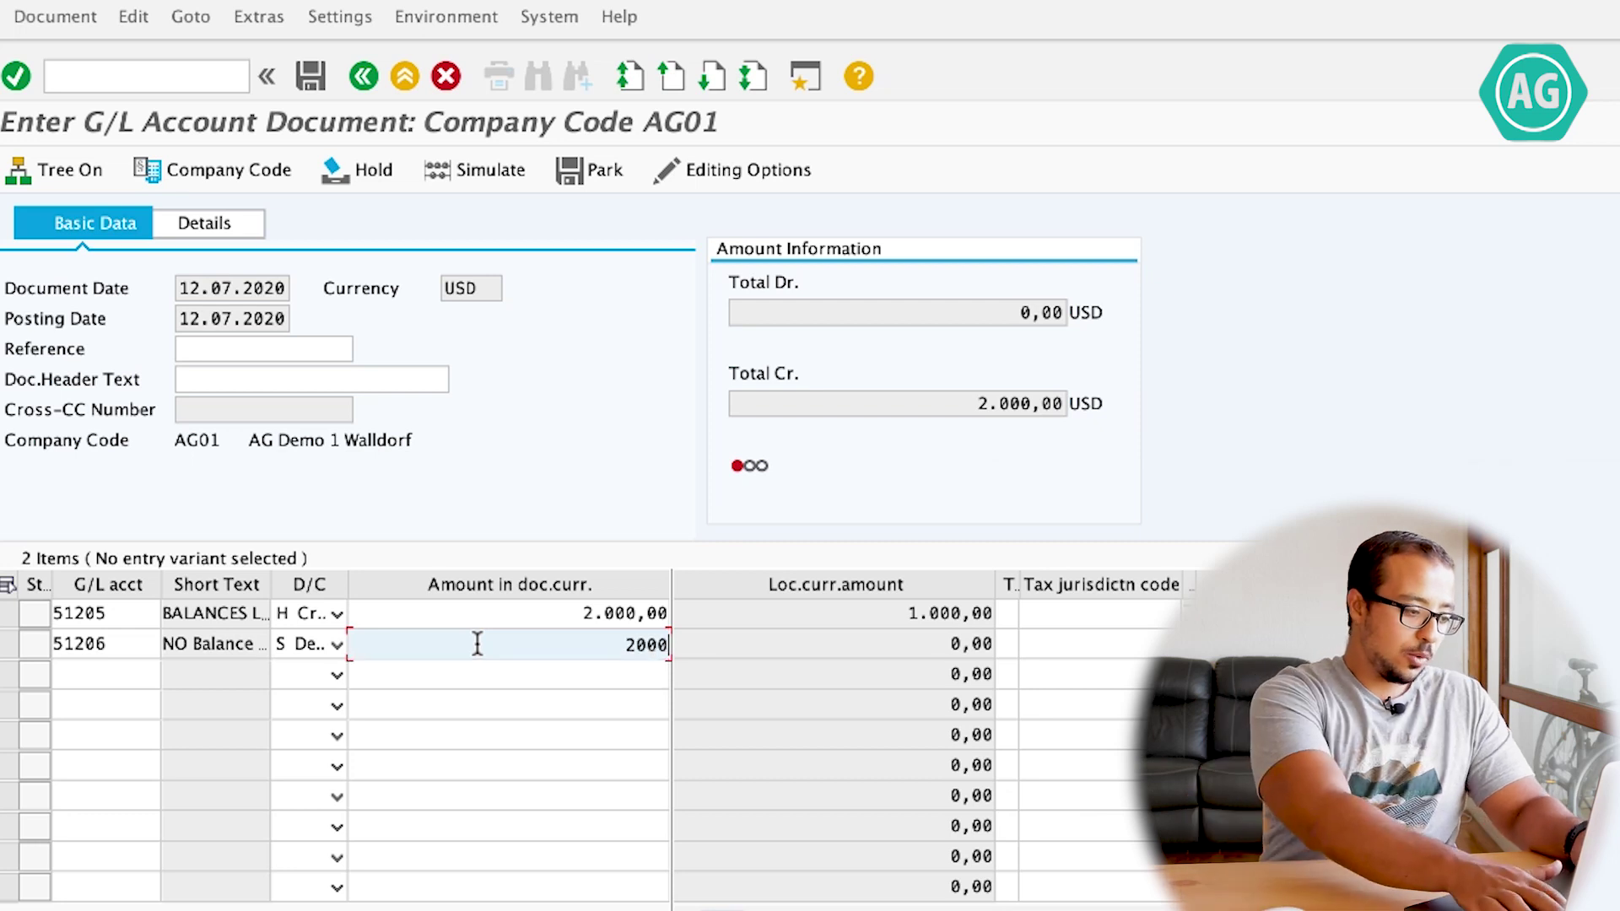
key("Return")
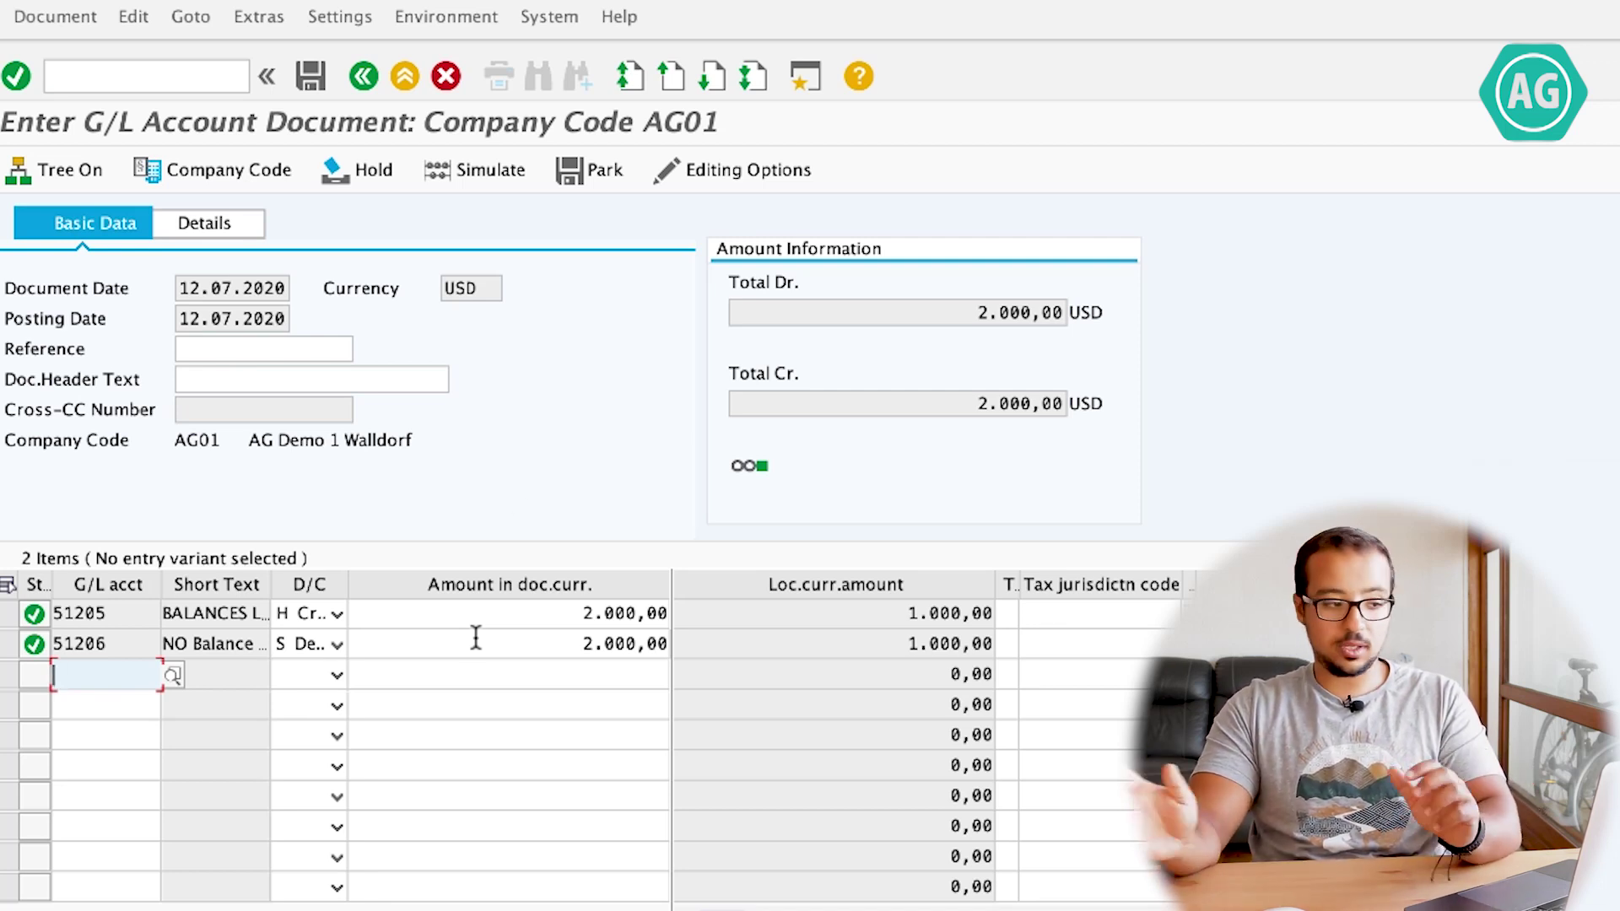
left_click(311, 76)
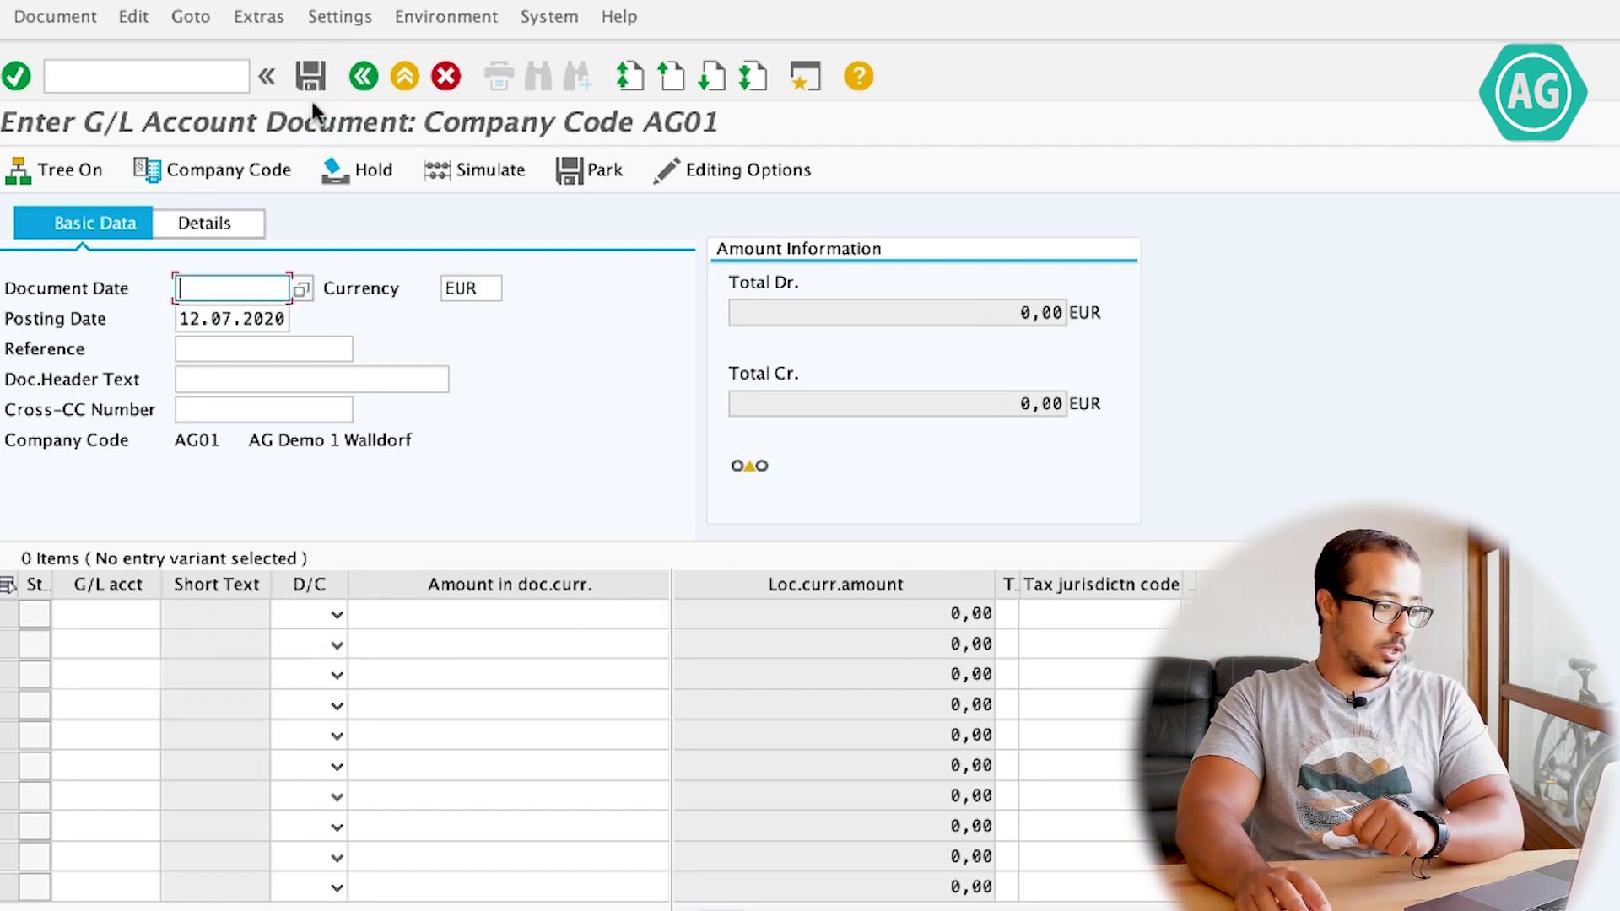
- Open transaction FBL3H in a new session and display the open line items of G/L account 51205 in company code AG01
left_click(158, 71)
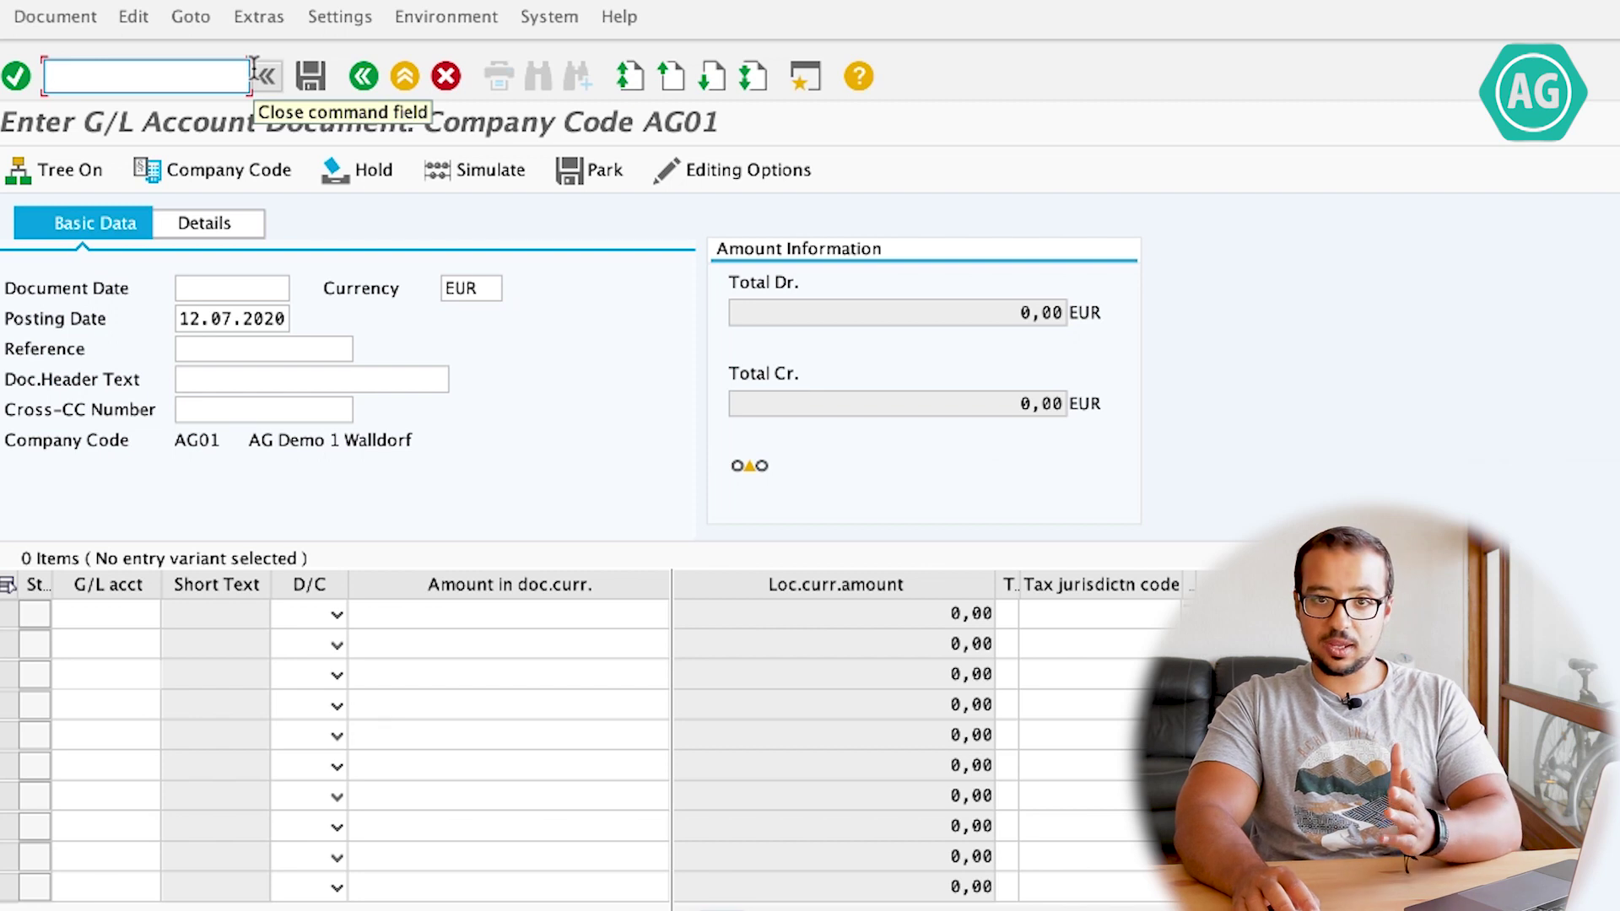
type("/o")
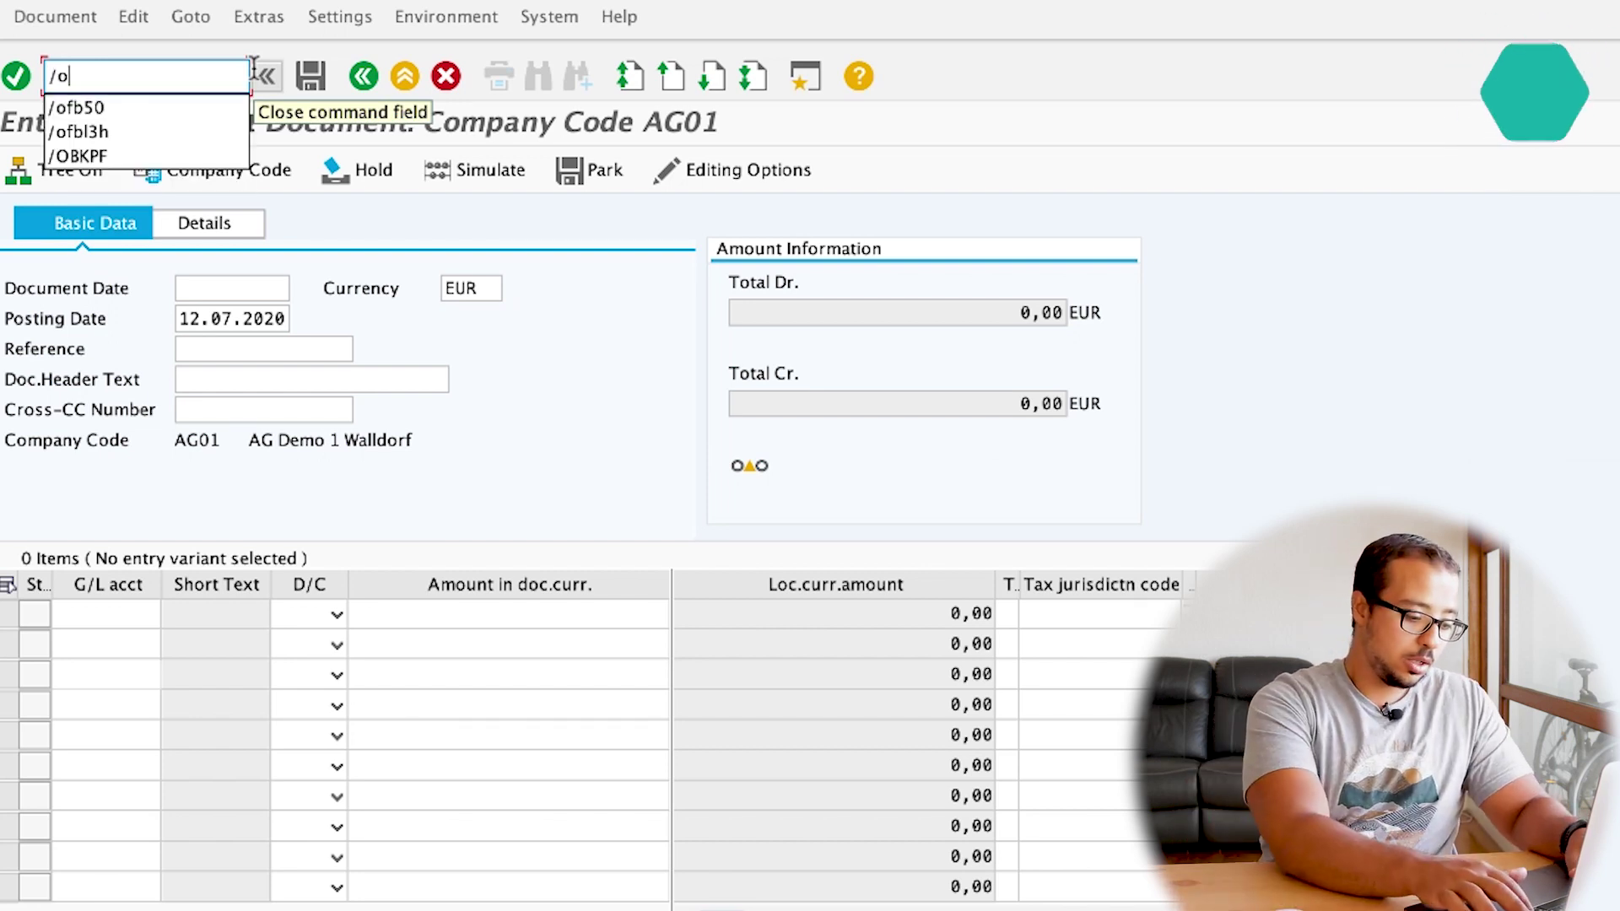
type("fbl3h")
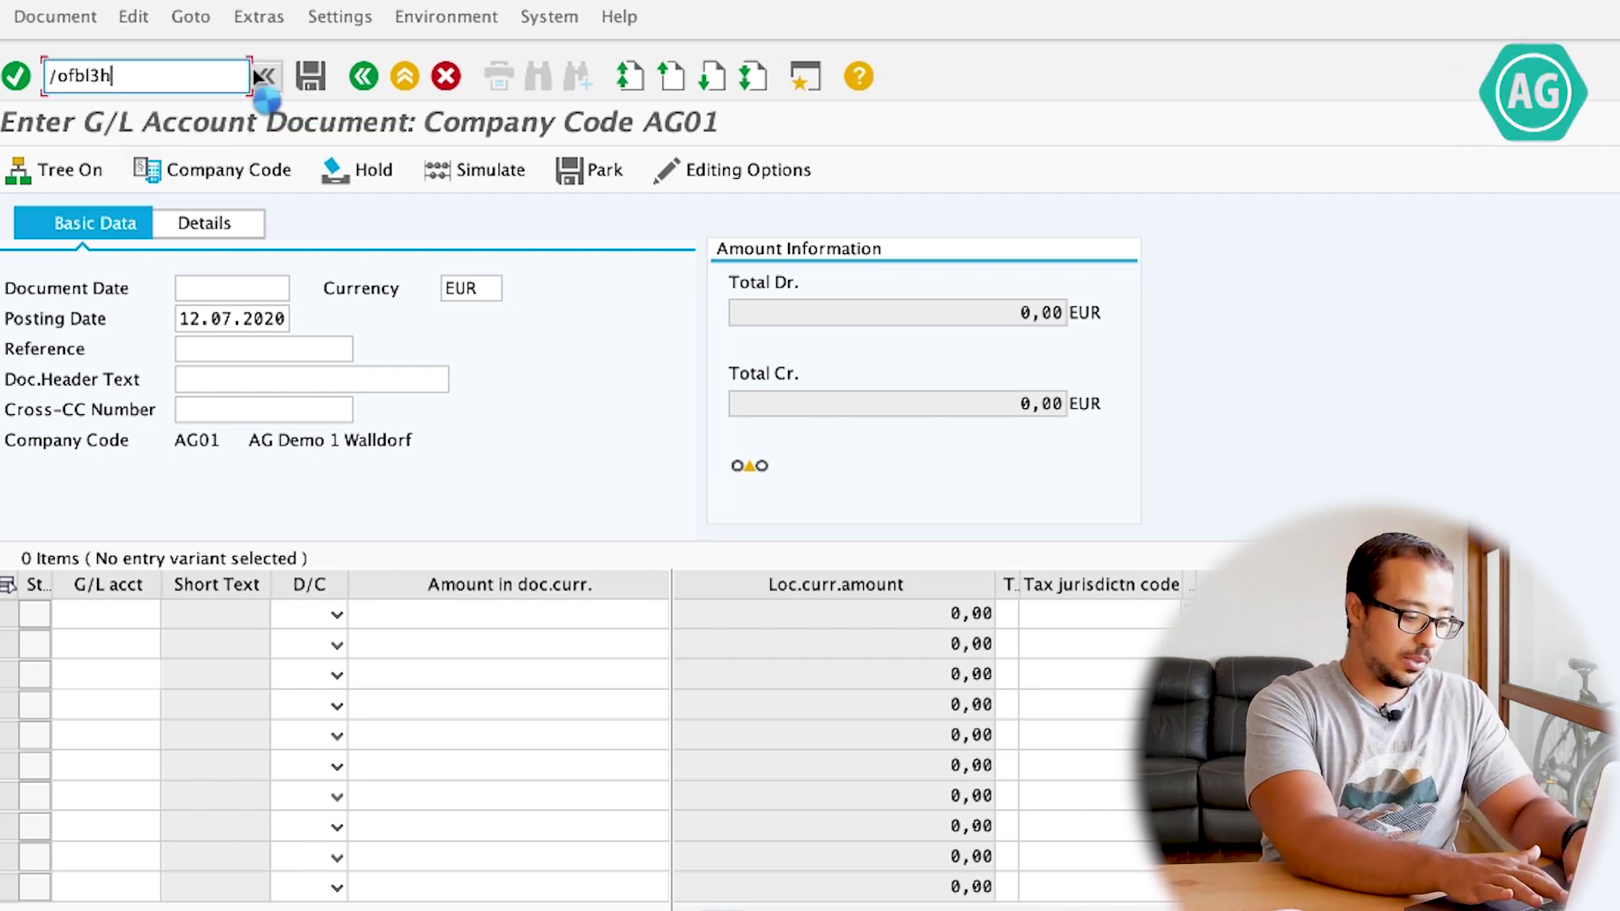
key("Return")
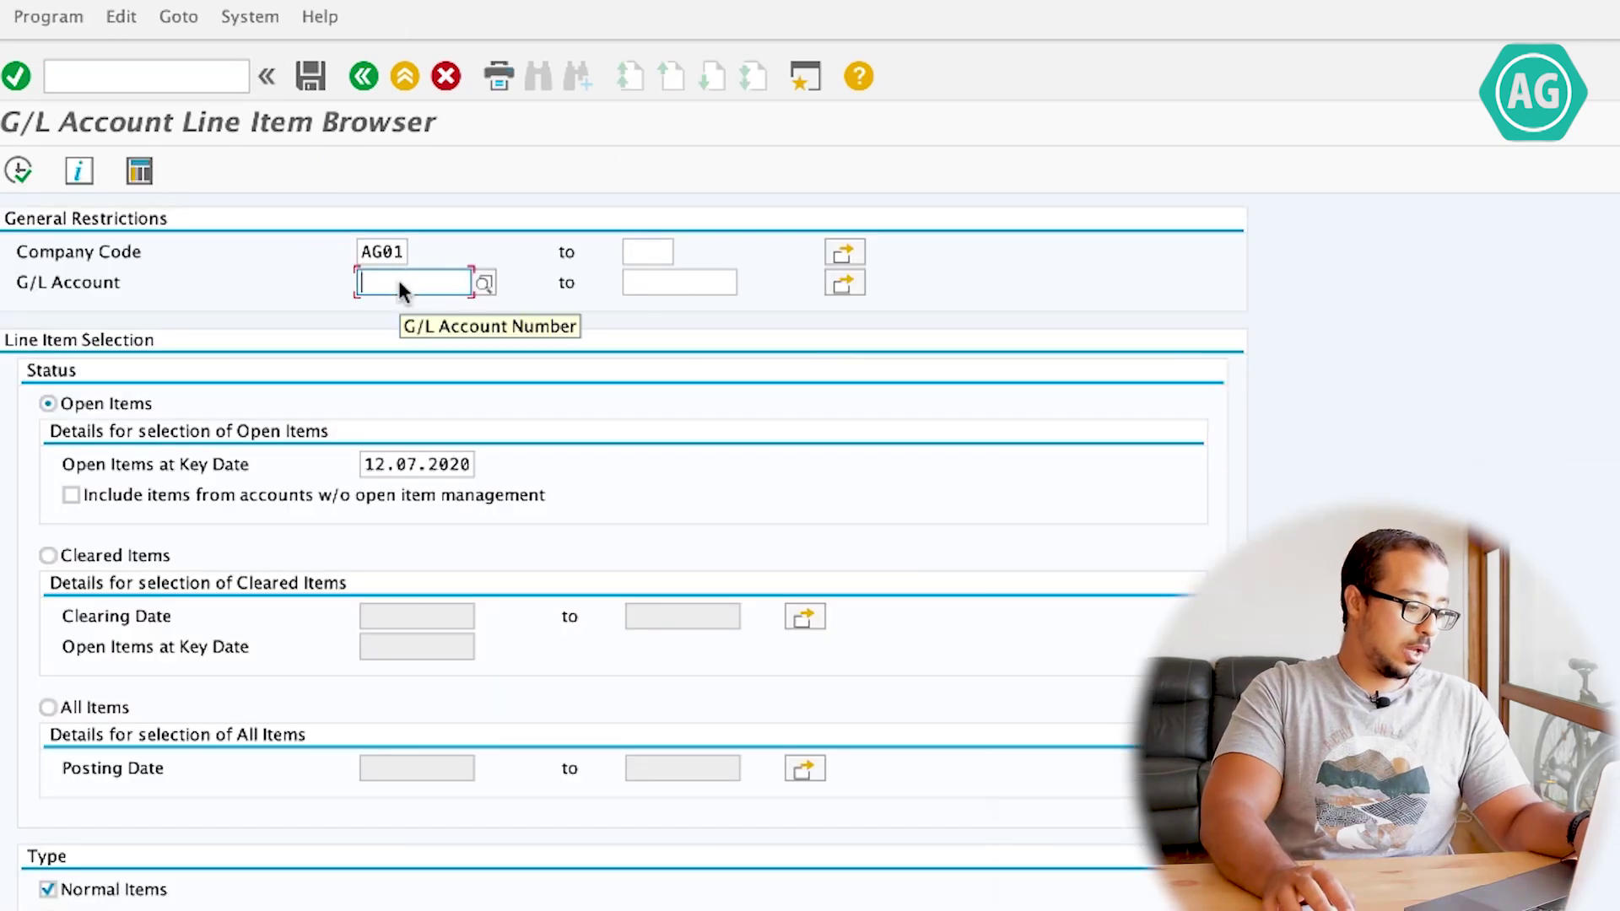
type("51205")
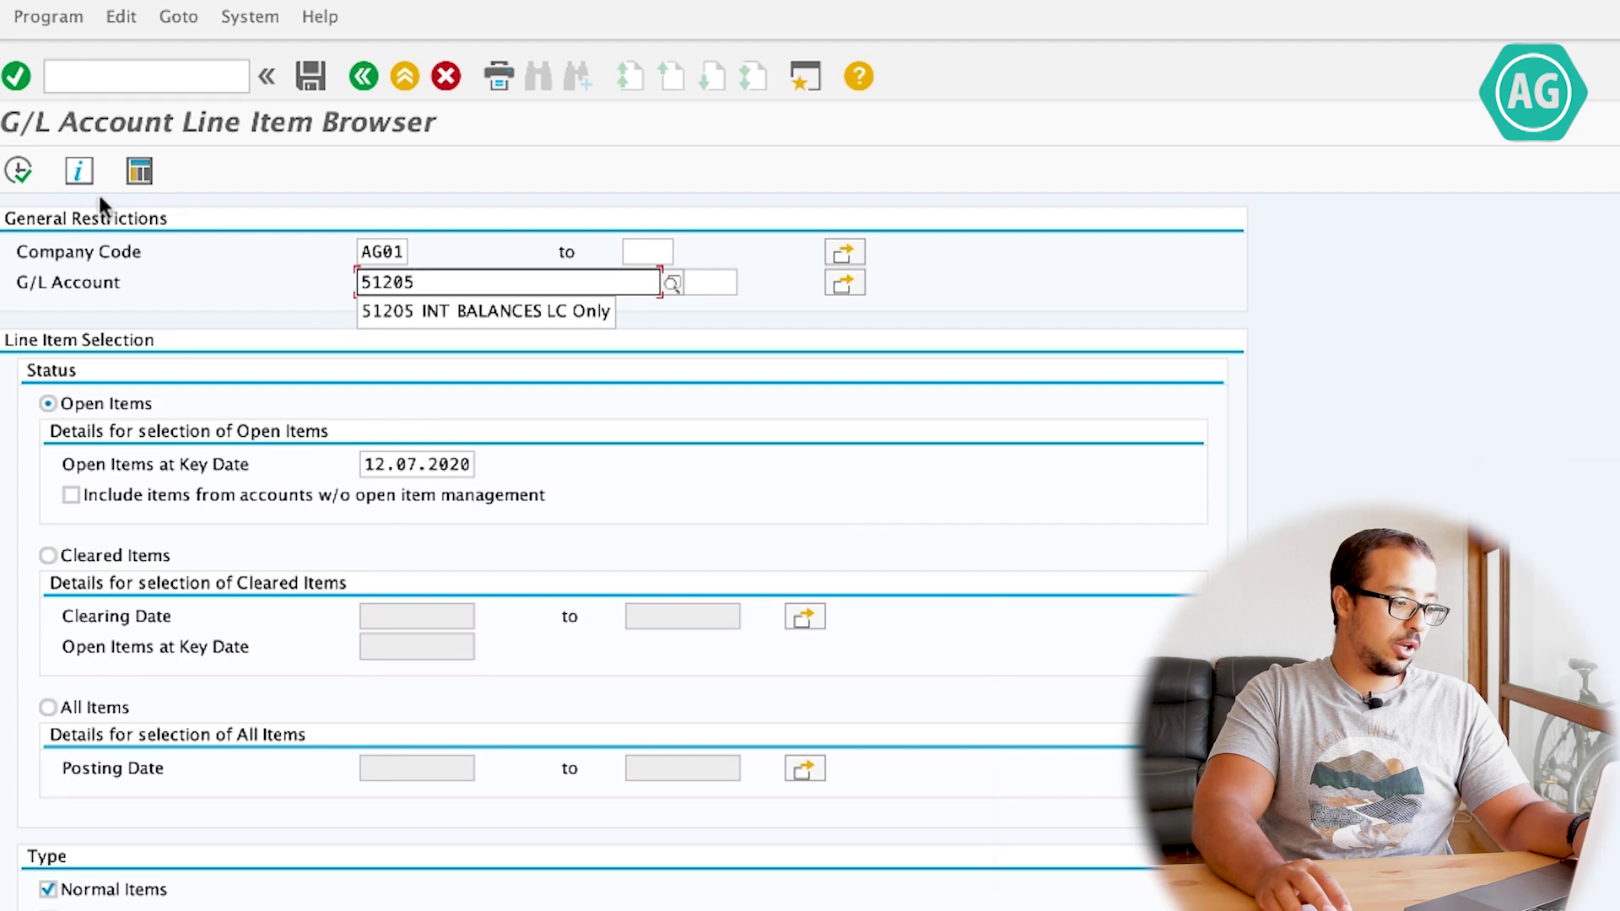
left_click(19, 171)
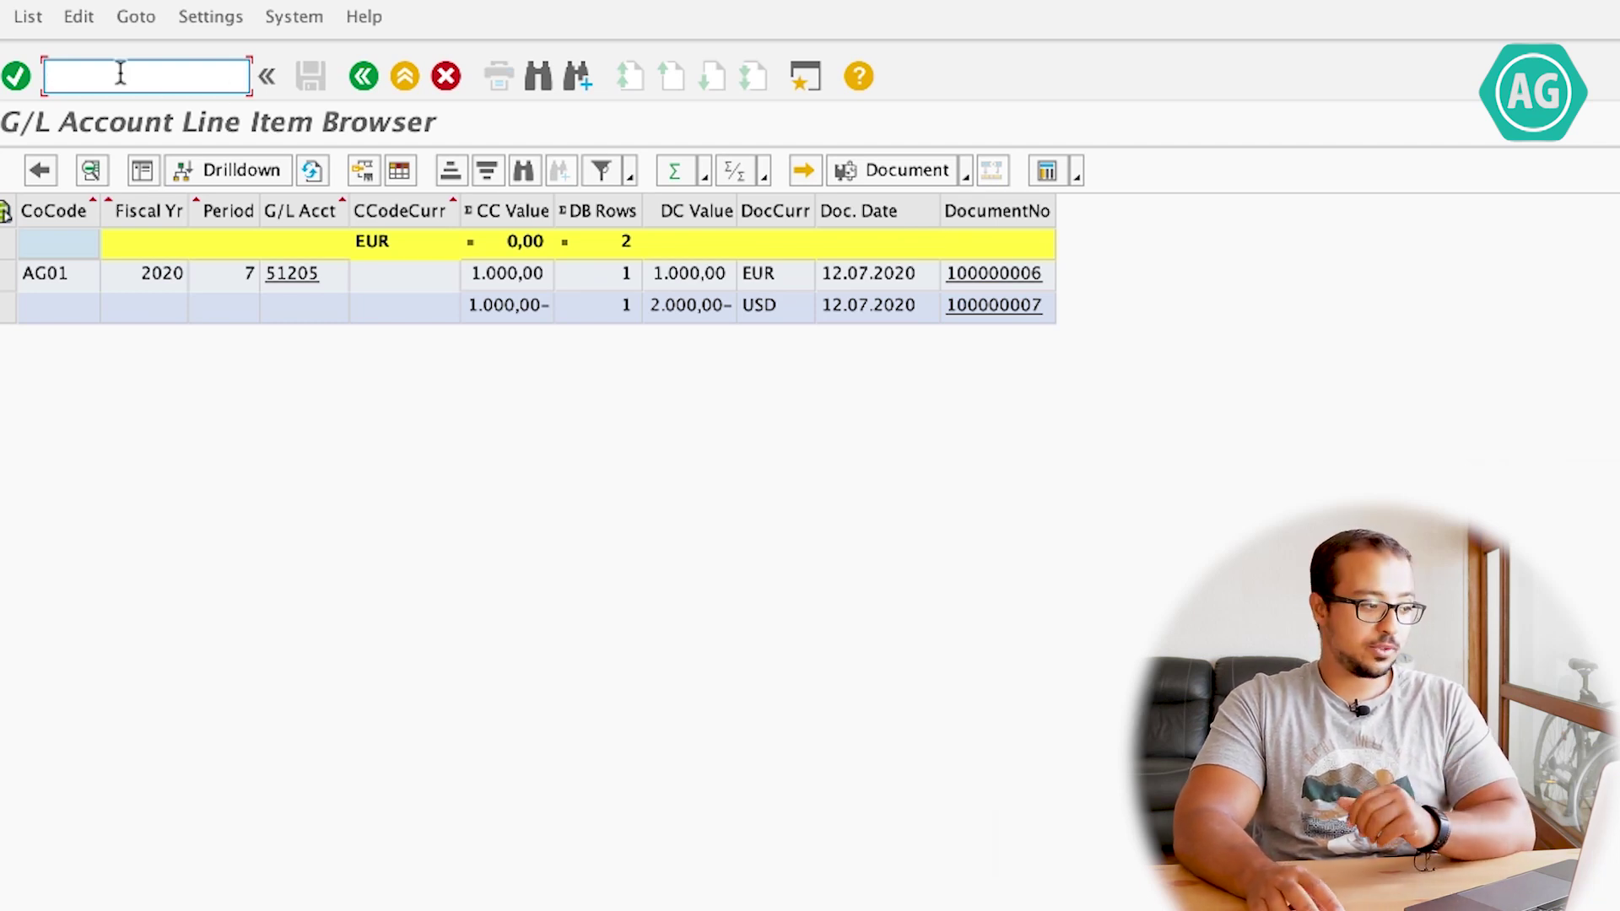
- Open the currency exchange rates maintenance, transaction OB08, in a new session
type("/o")
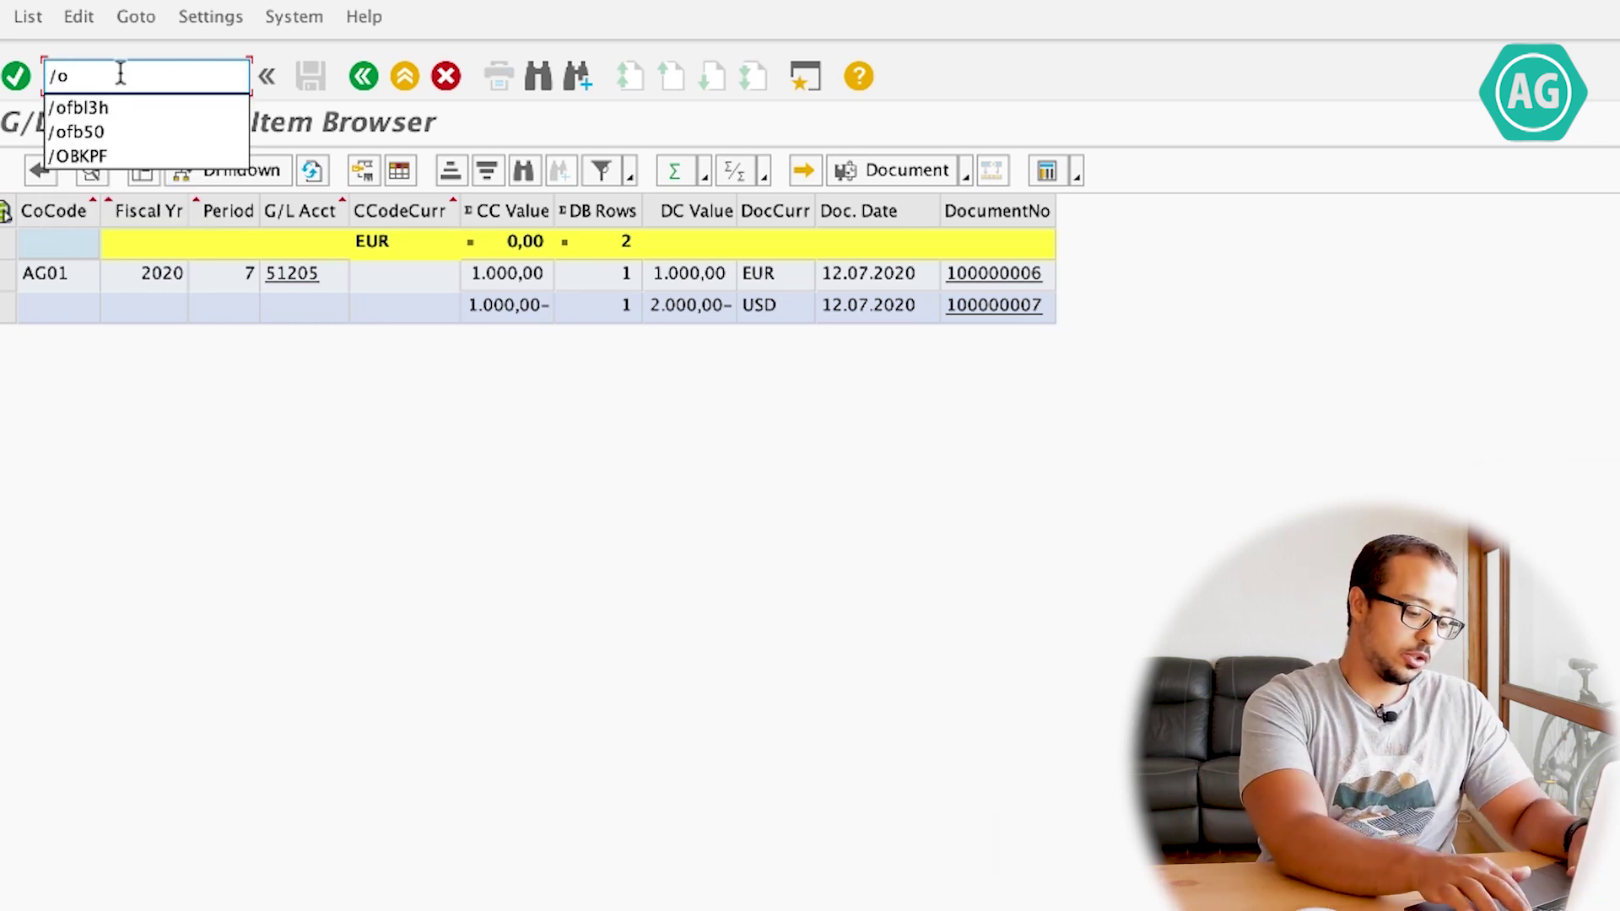
type("fb0")
key("BackSpace")
key("BackSpace")
key("BackSpace")
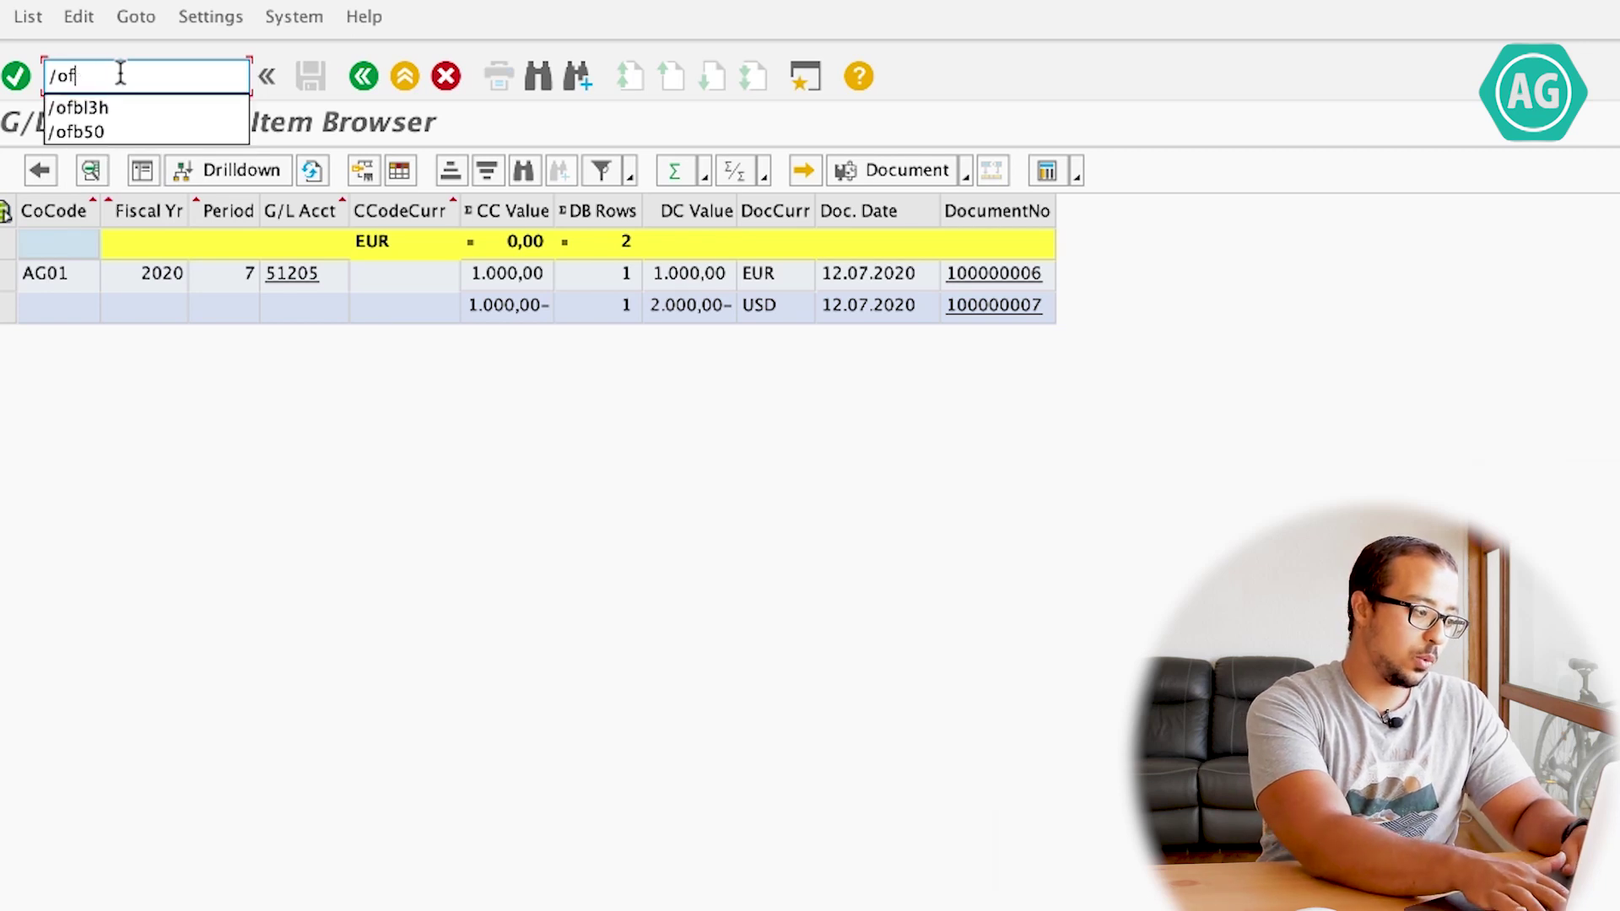
type("ob")
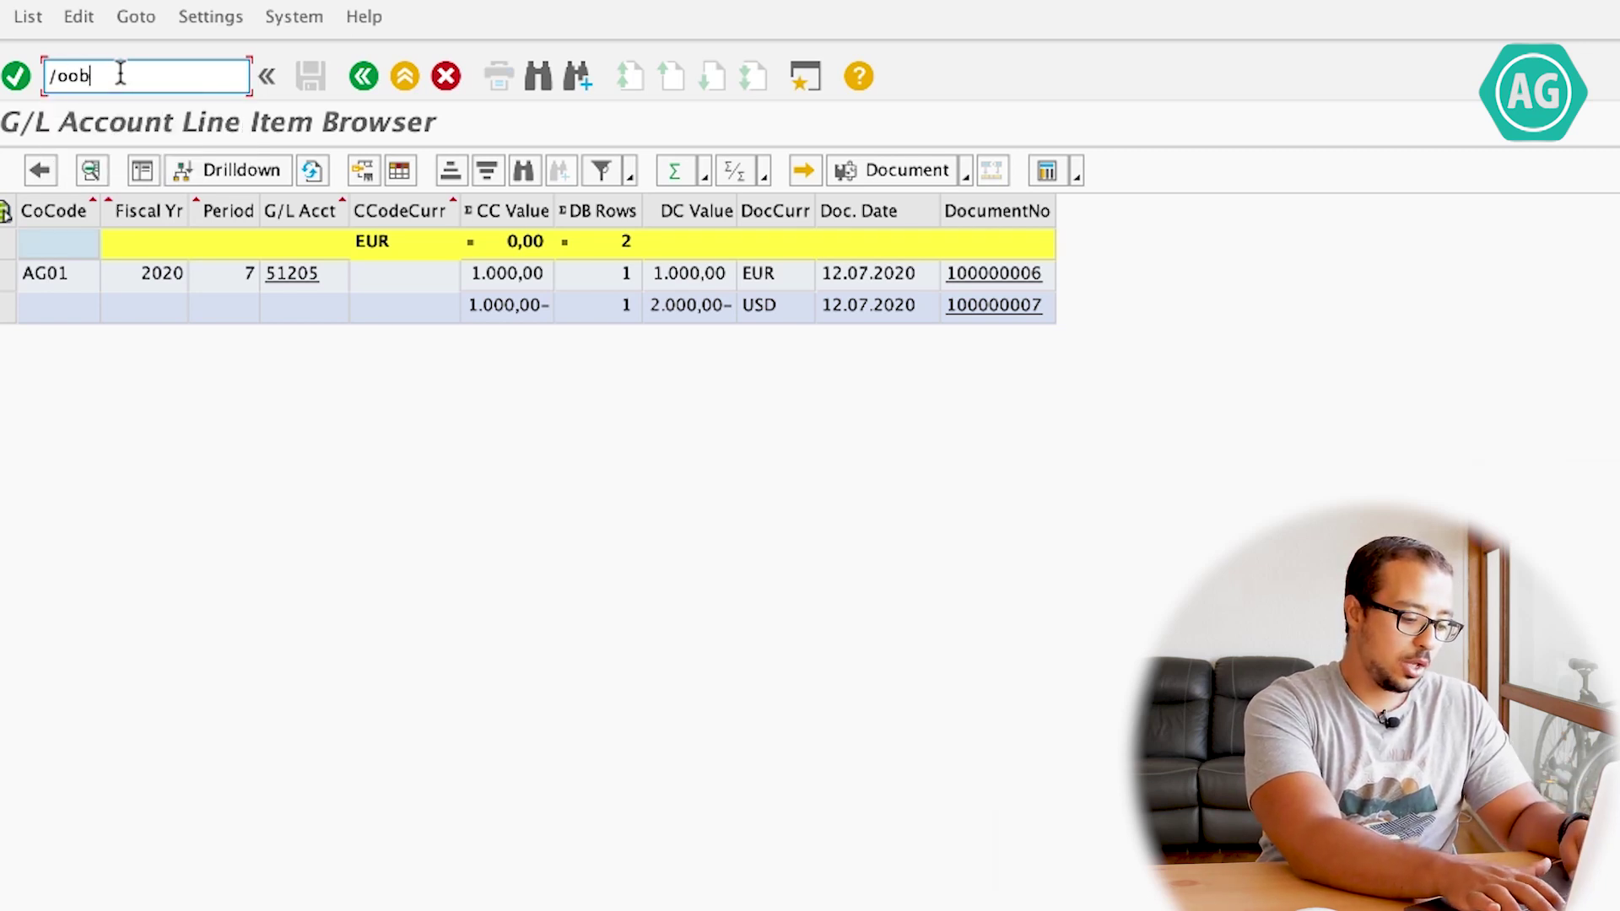
type("08")
key("Return")
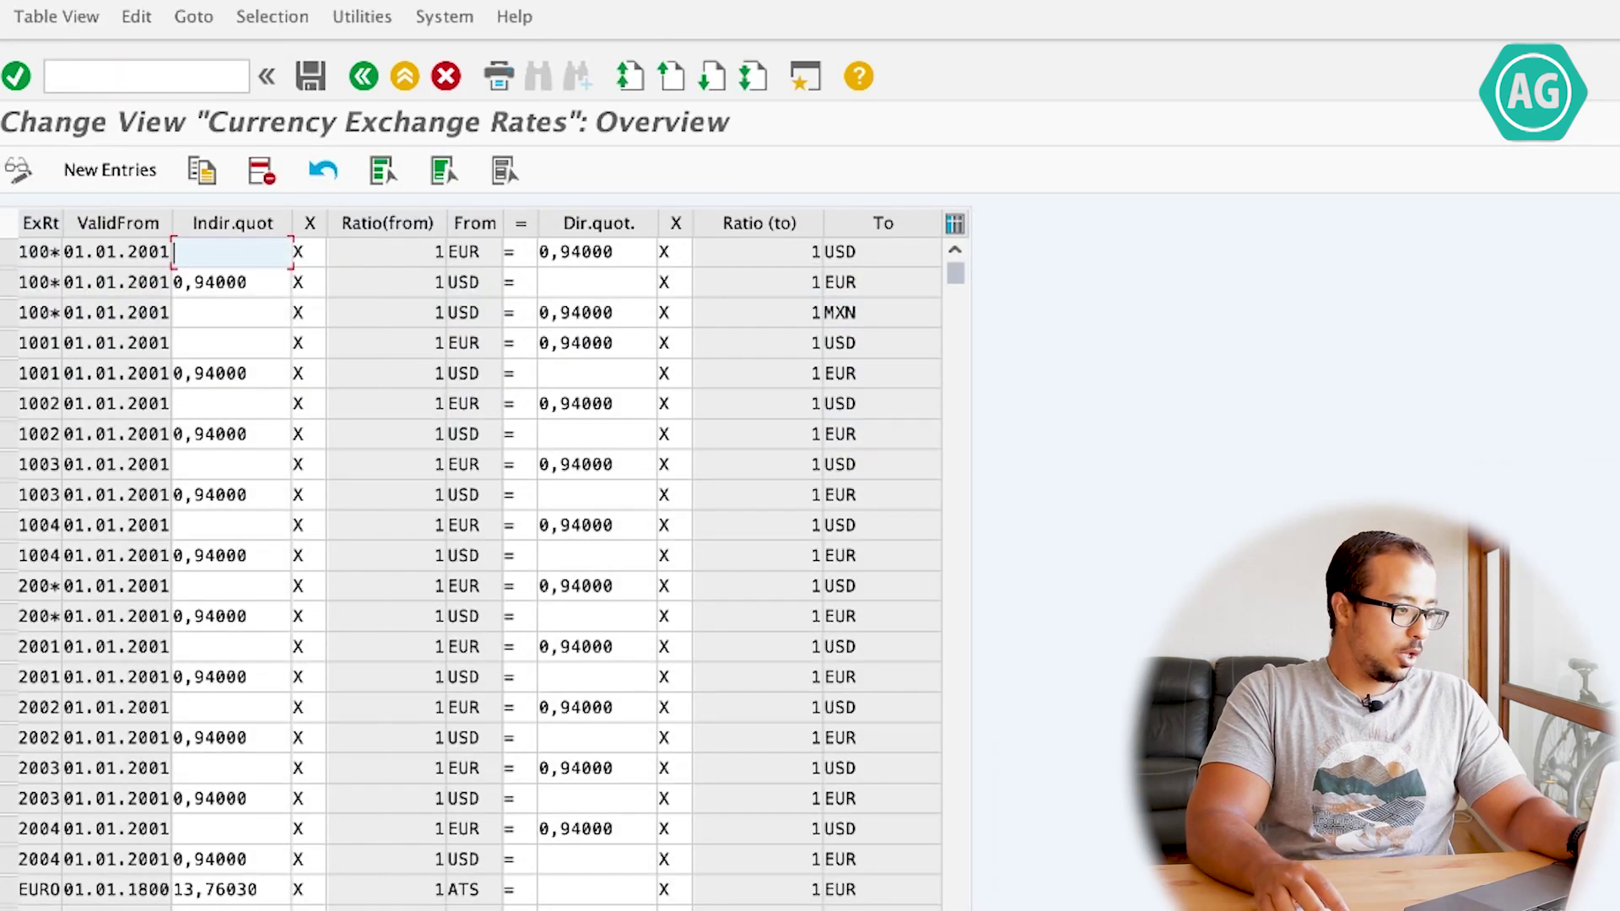
- Position the exchange rate table at rate type EURX, from currency USD to currency EUR
left_click(406, 885)
type("eu")
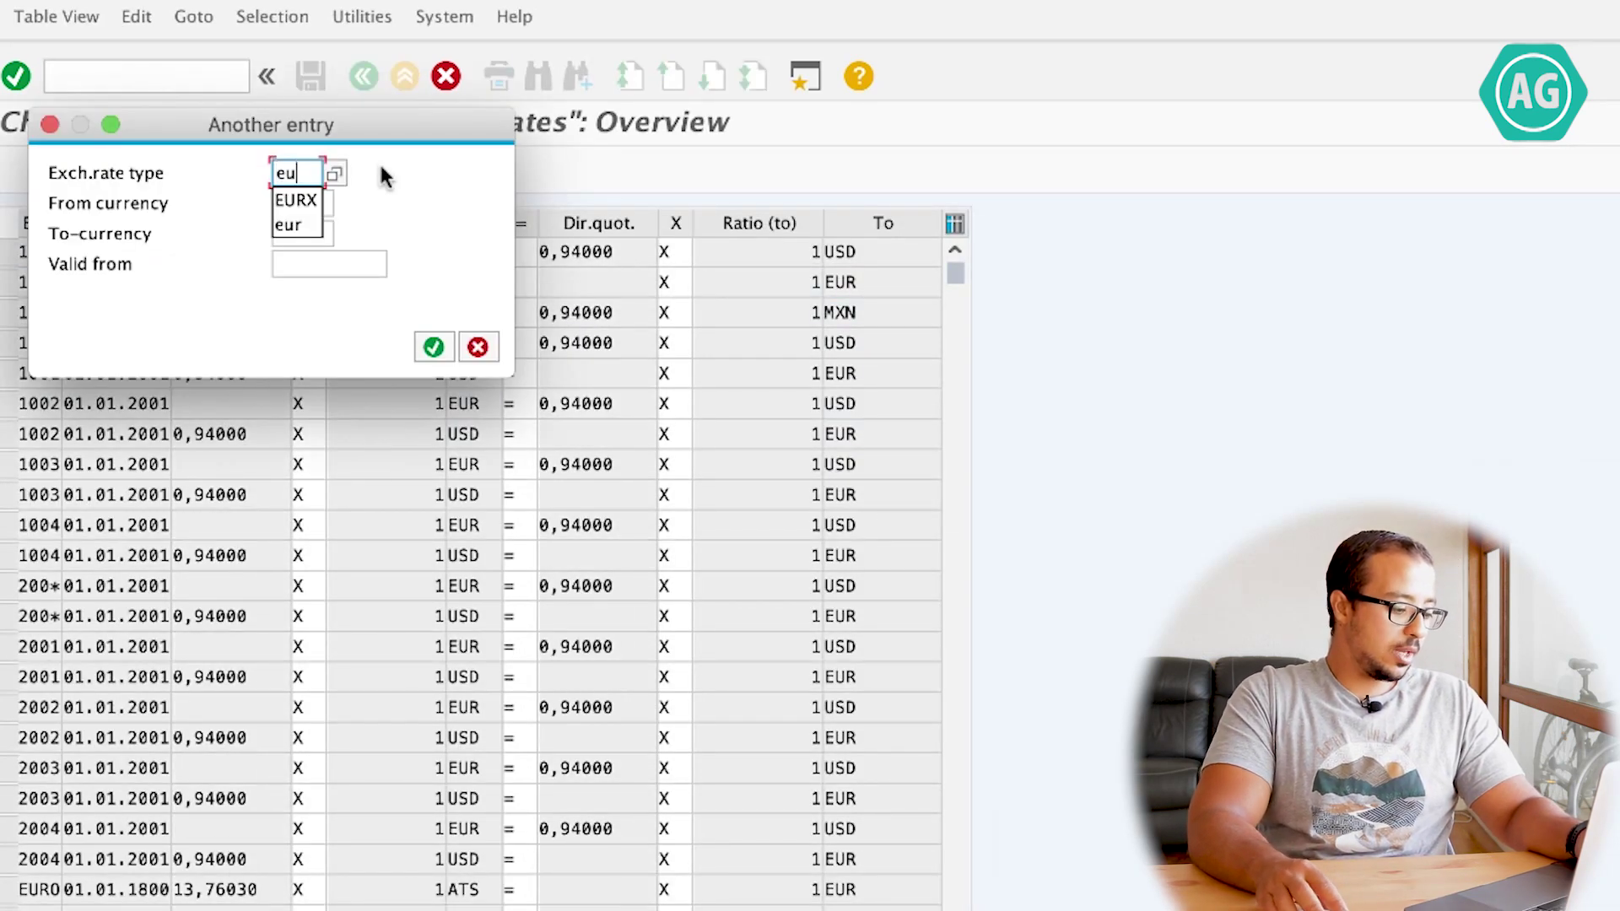
type("rx")
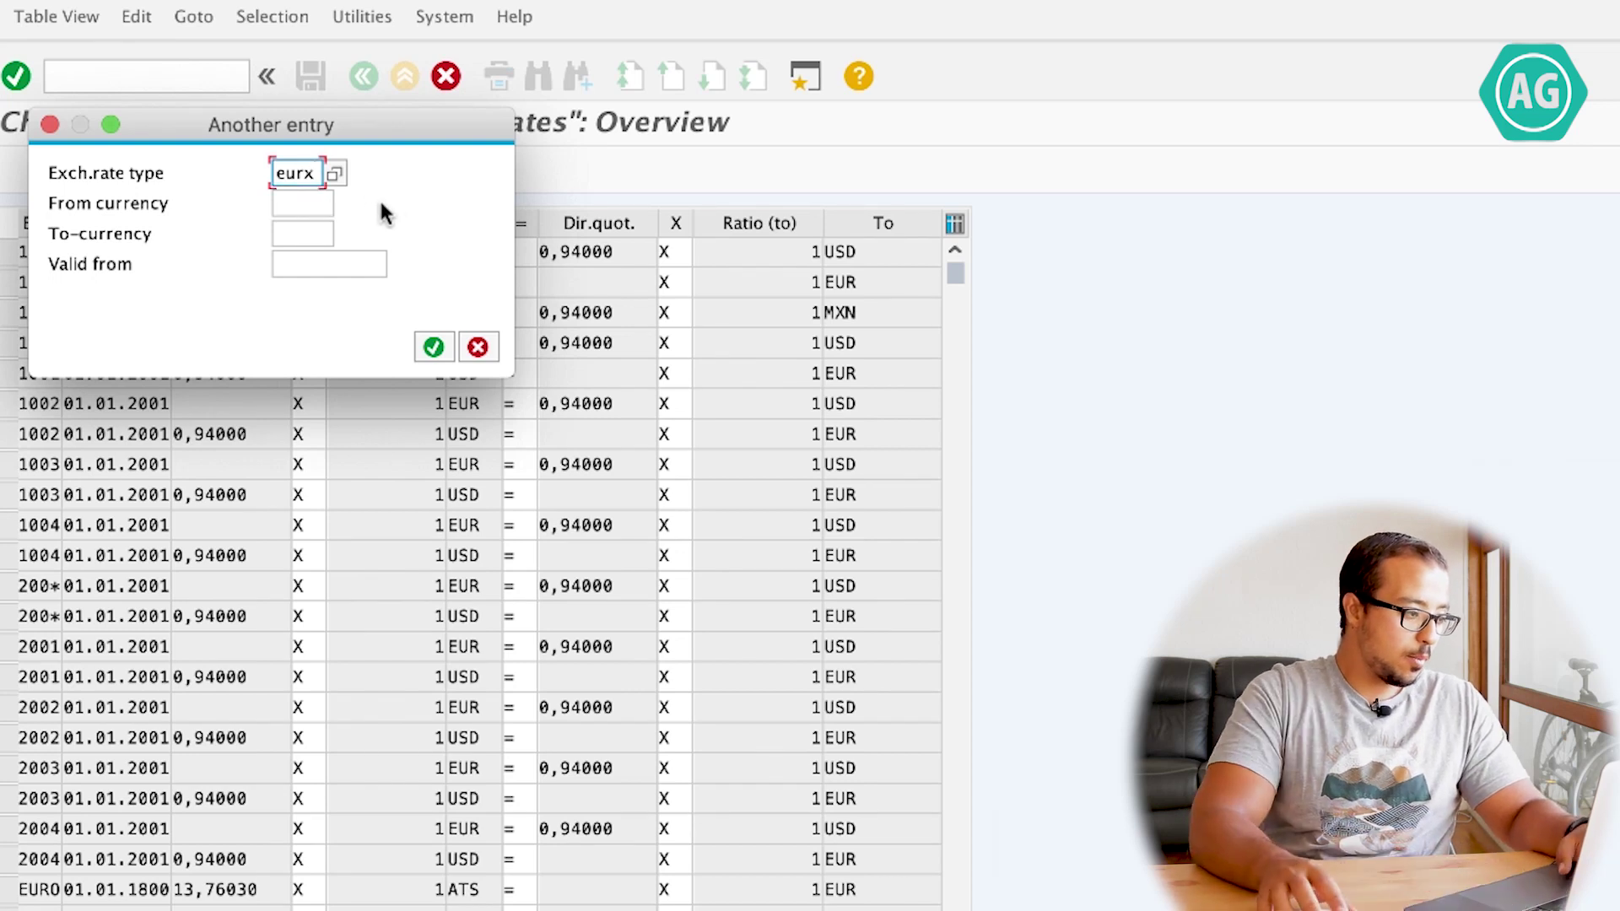
left_click(295, 204)
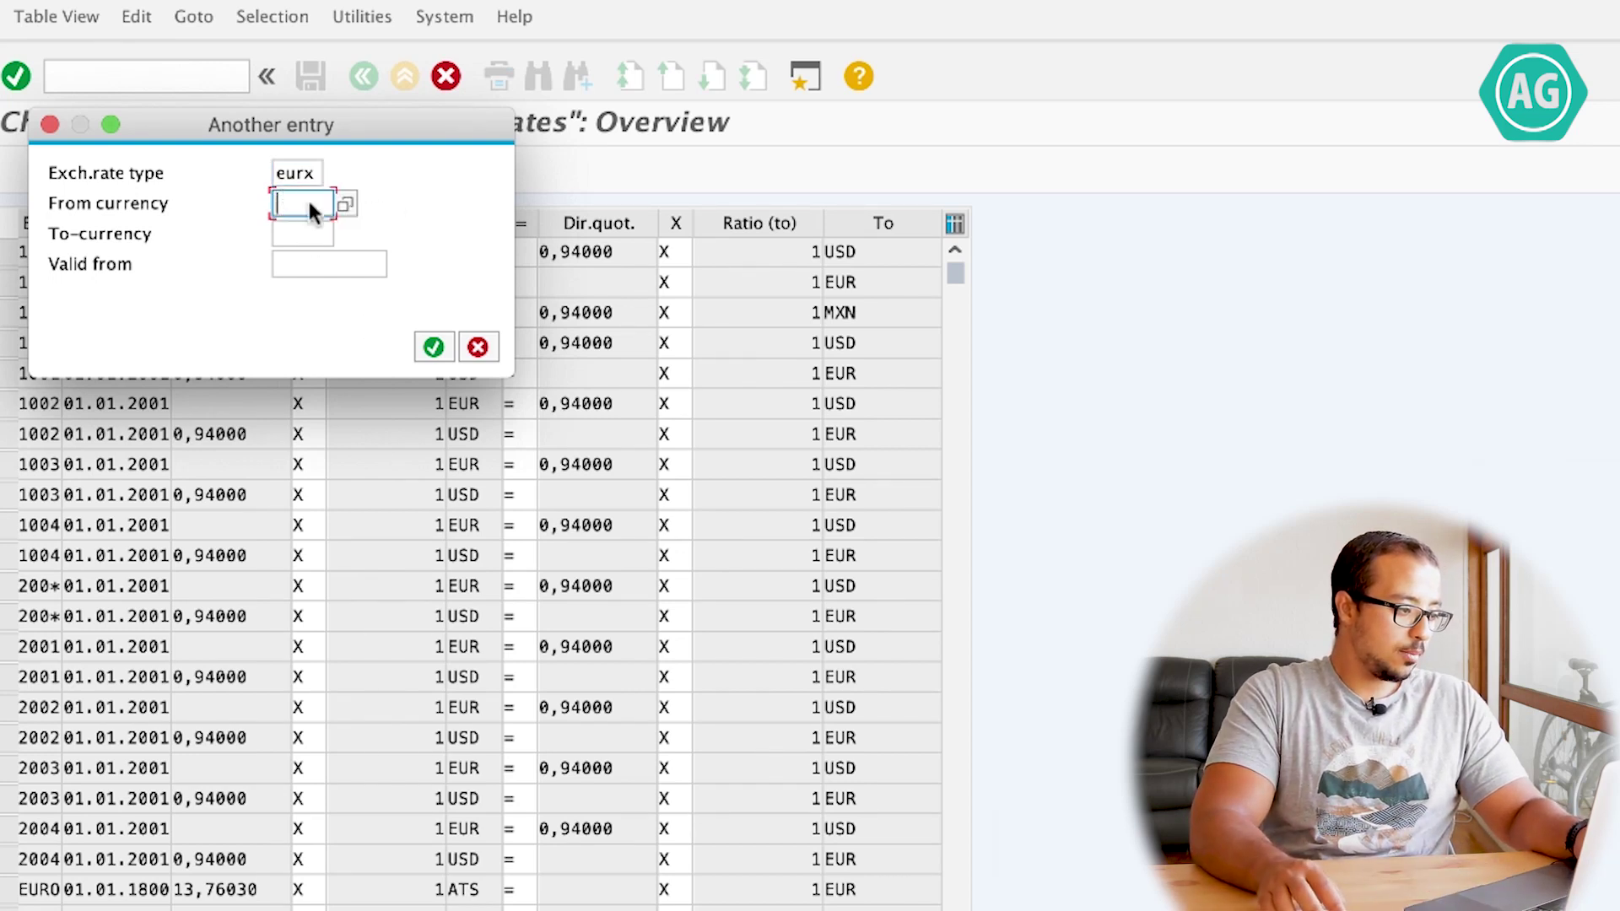
type("USD")
key("Tab")
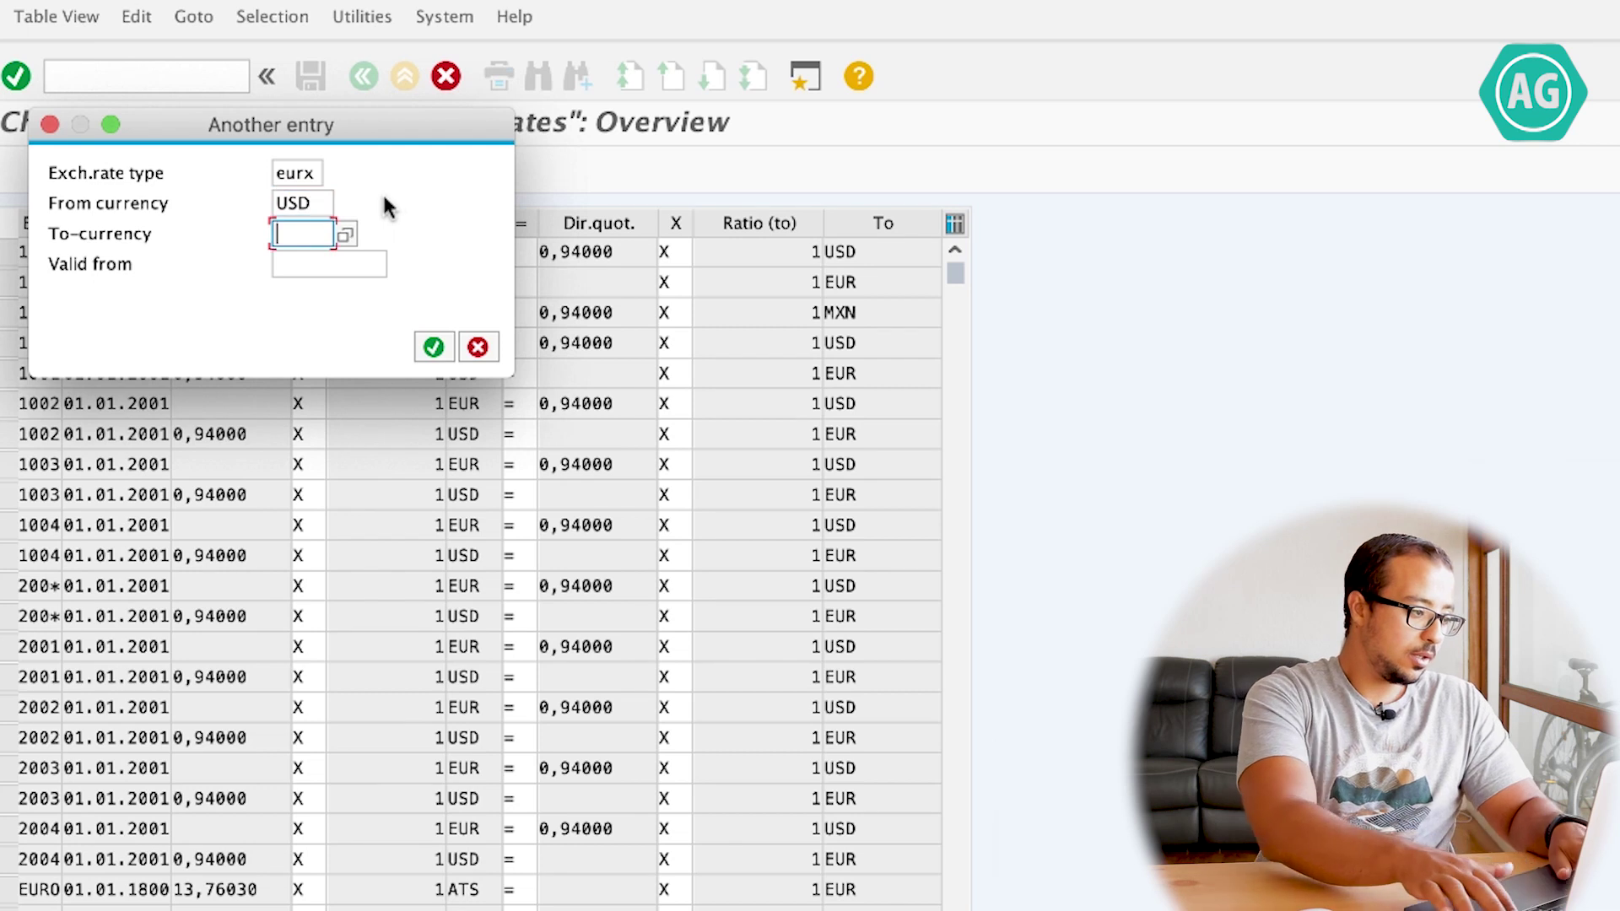
type("EUR")
key("Return")
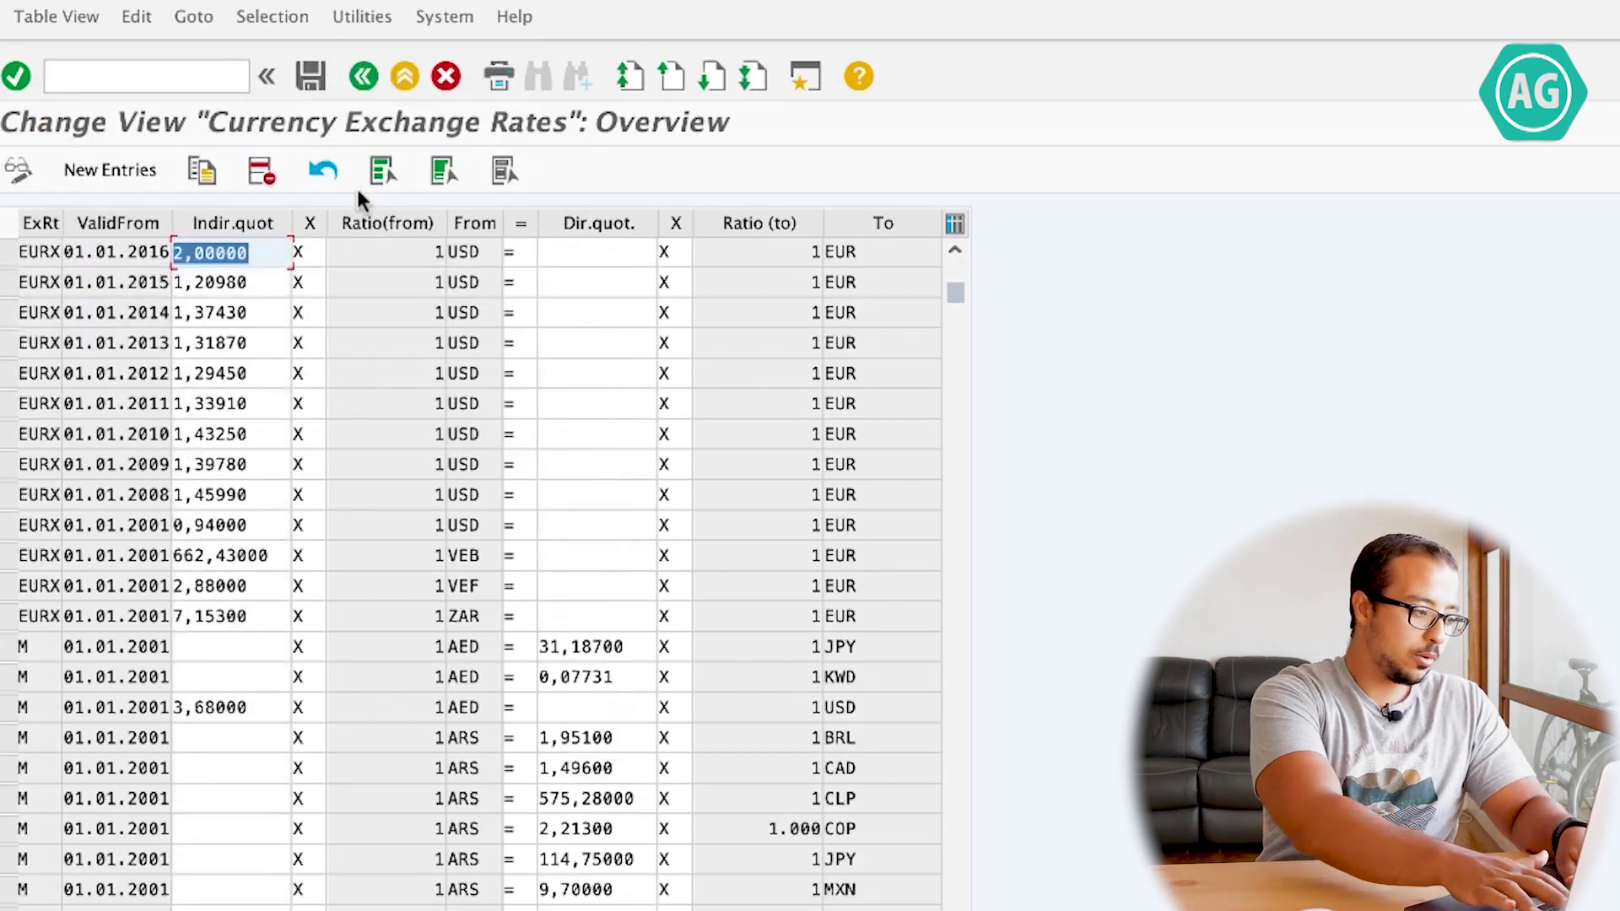
- Set the indirect quotation of the EURX USD to EUR rate valid from 01.01.2016 to 3,00000 and save
left_click(267, 251)
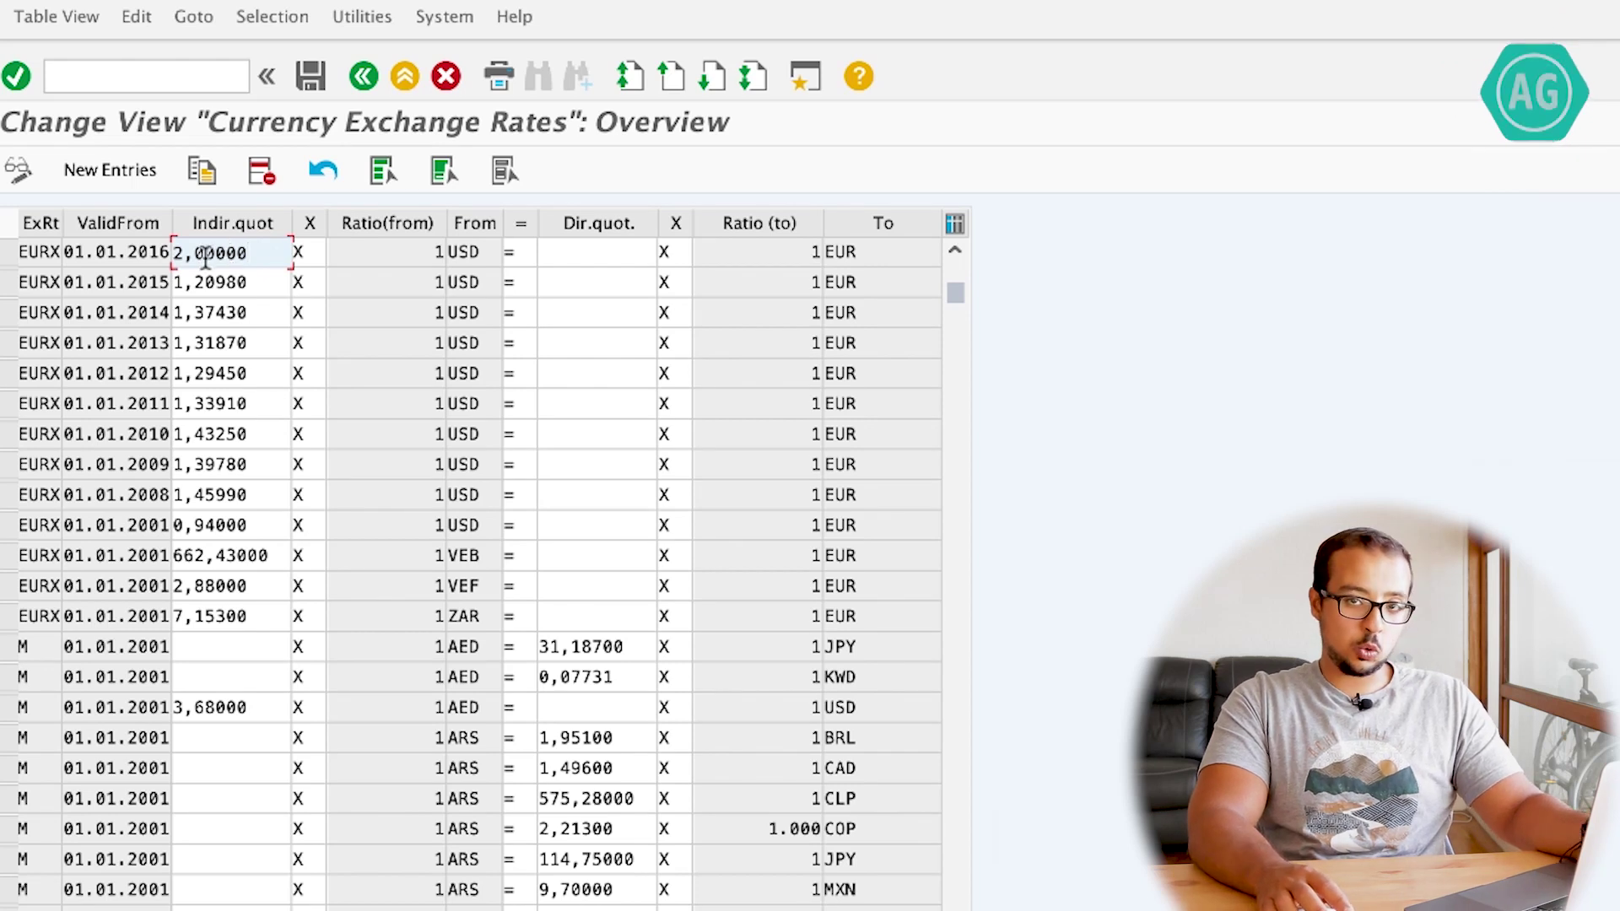
left_click_drag(190, 254, 112, 251)
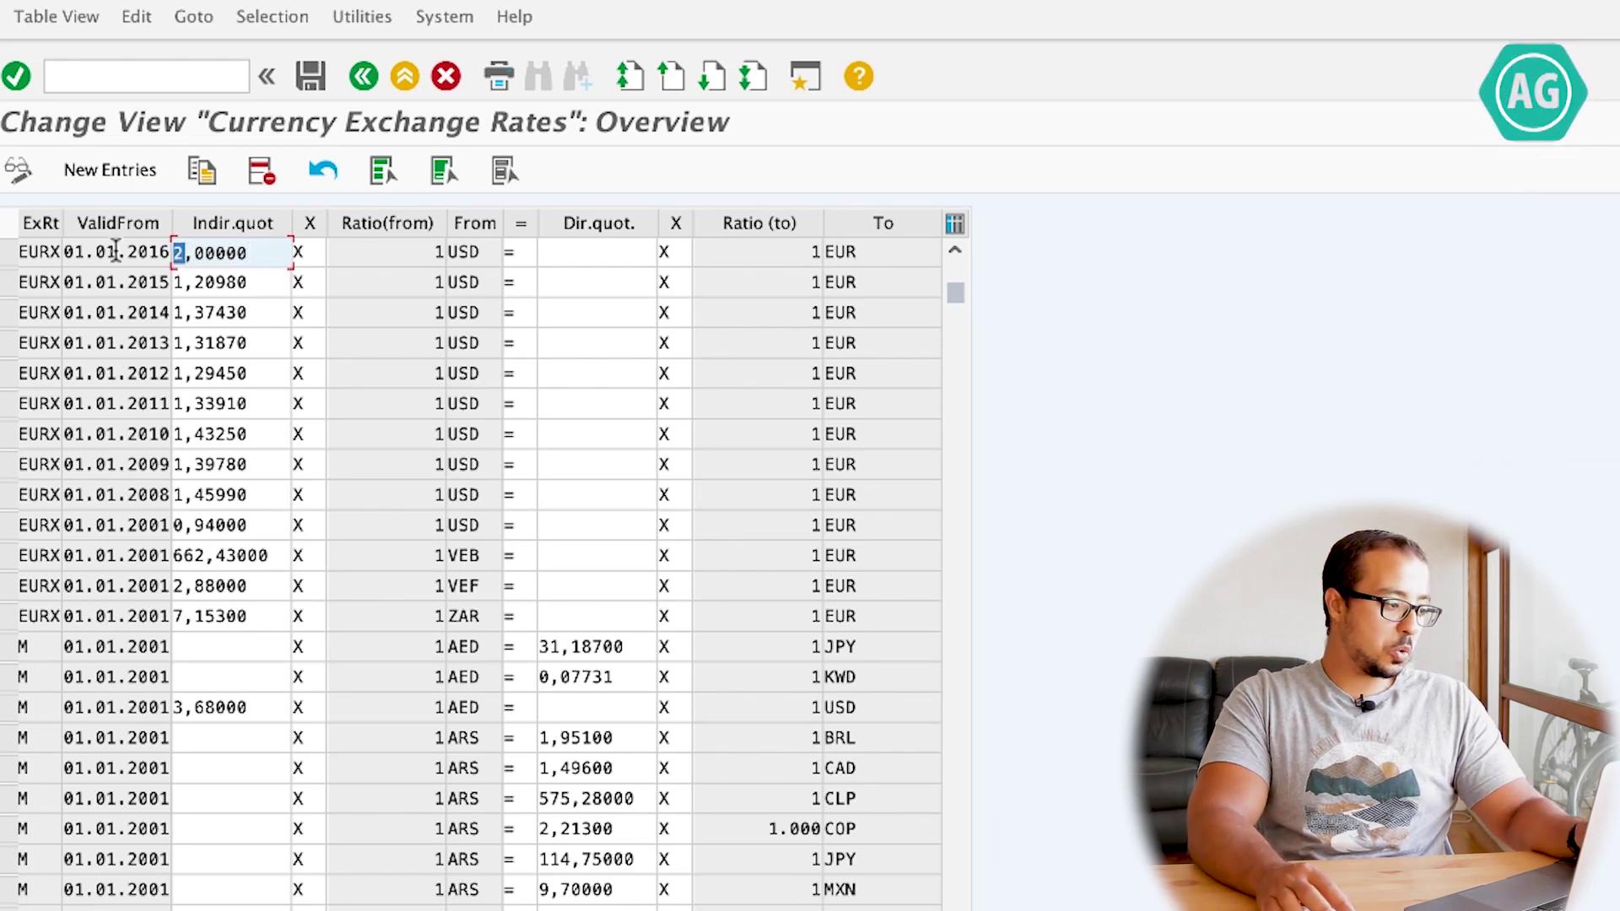
type("3")
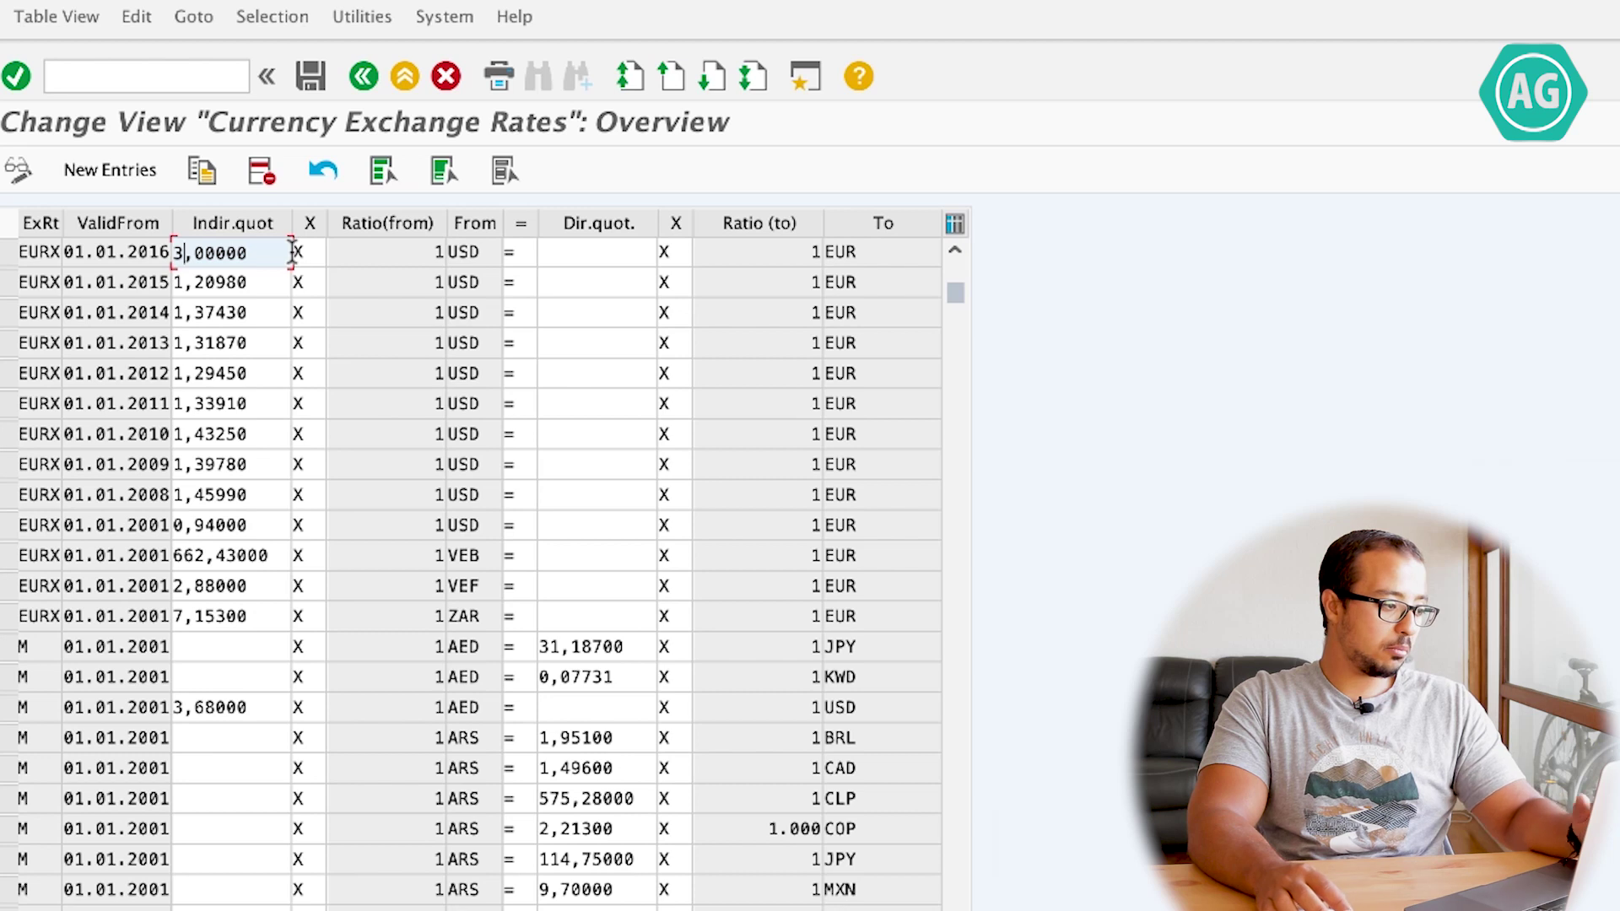
left_click(309, 80)
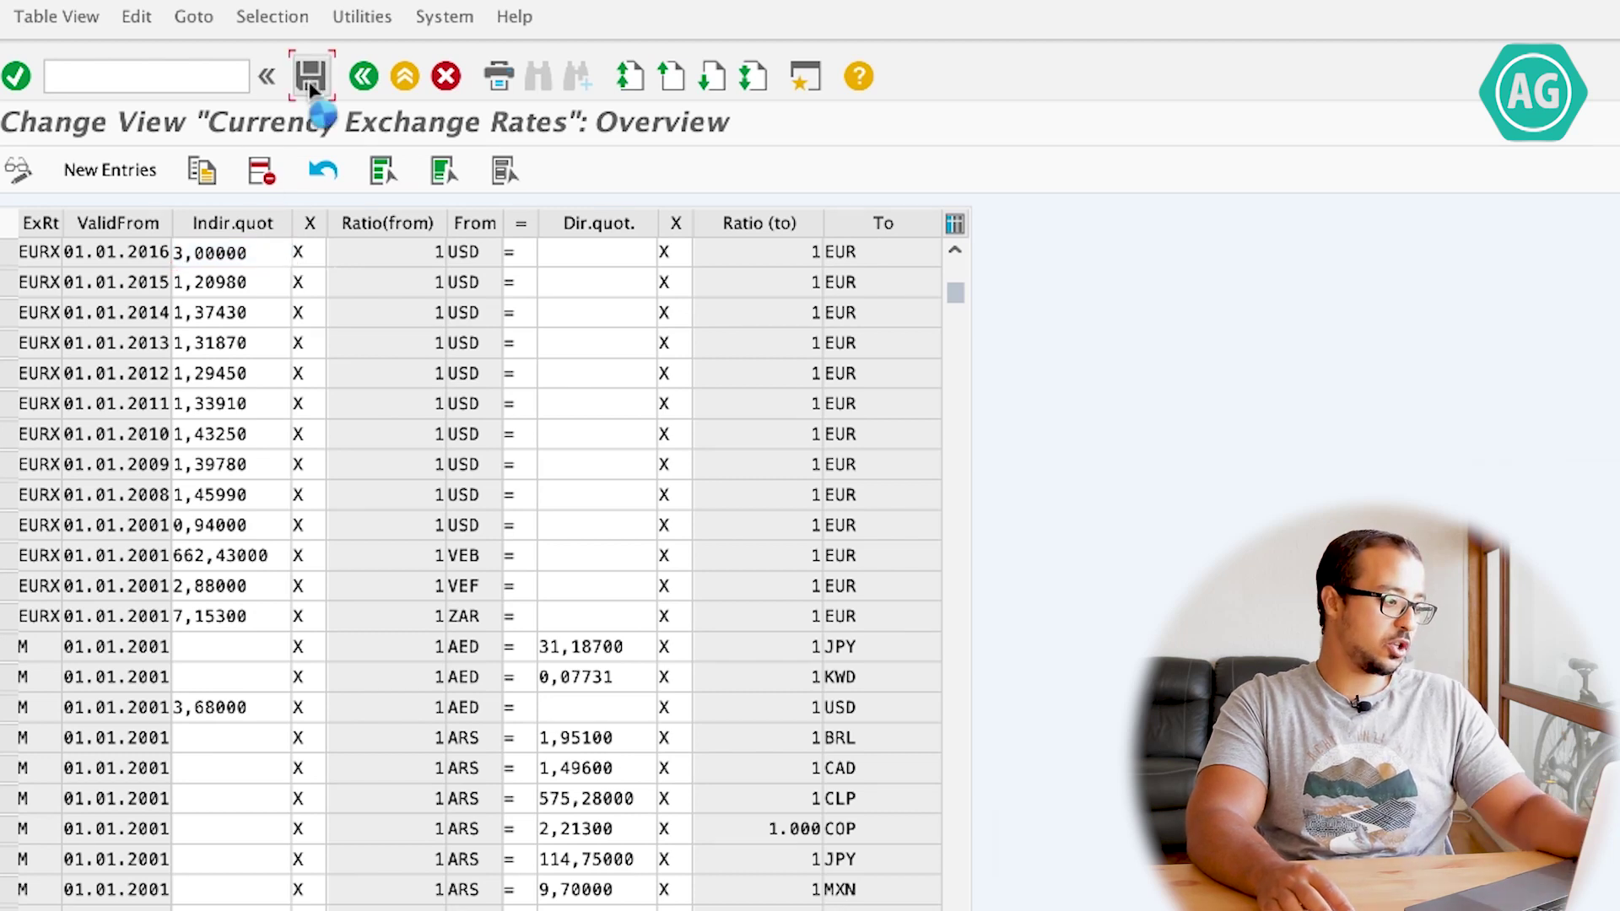
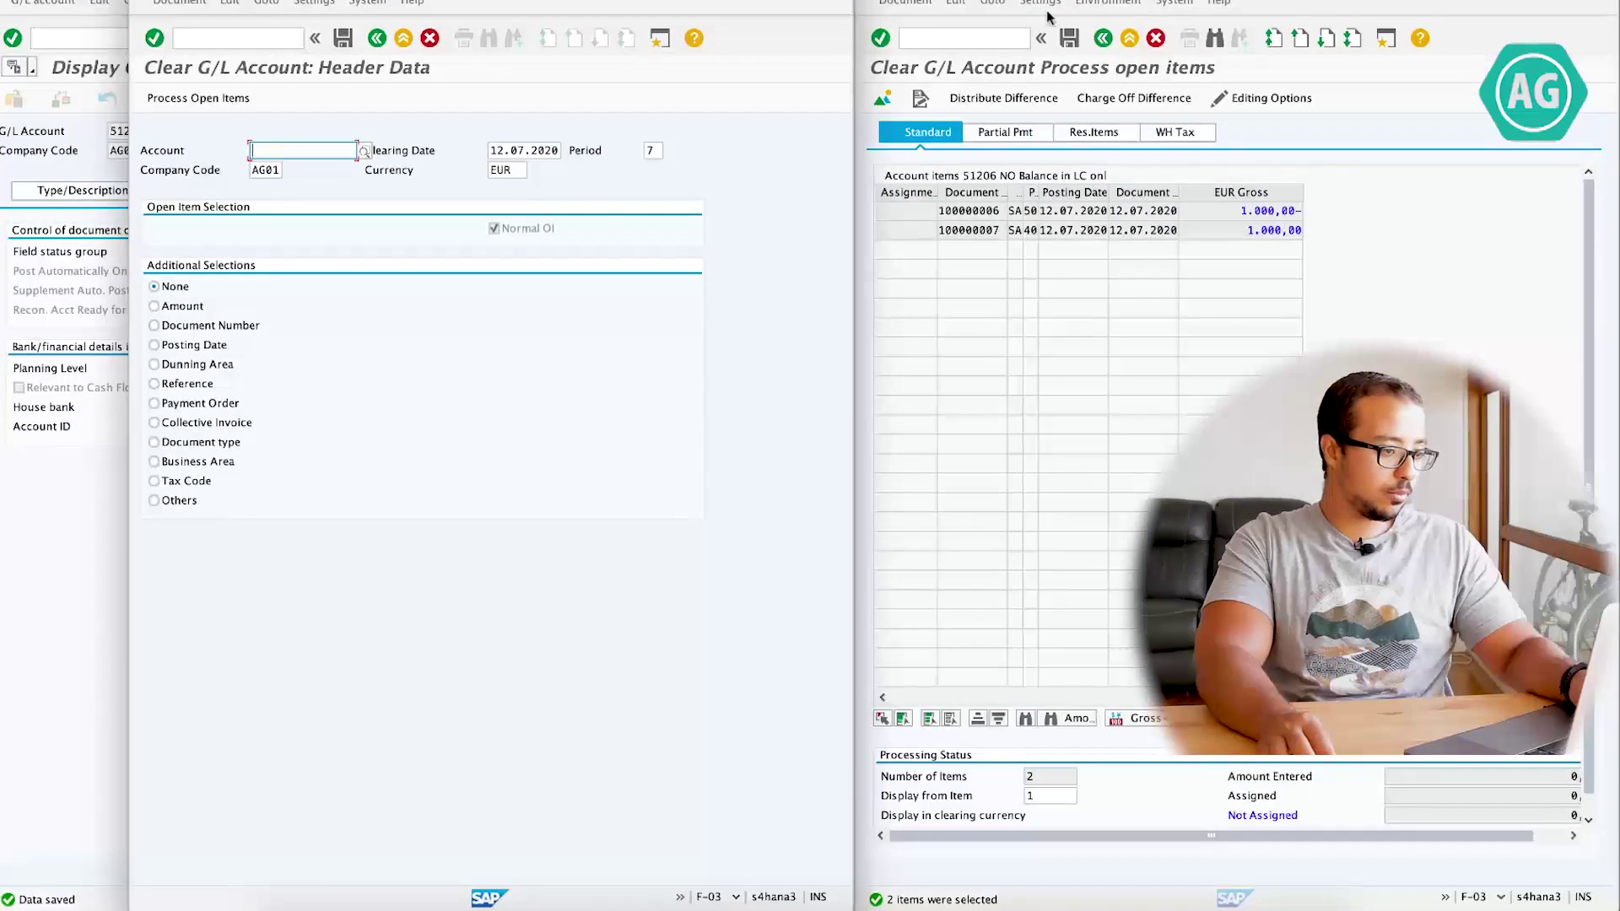
- Restart F-03 in the session showing account 51206's open items and arrange both clearing windows side by side
left_click(1130, 38)
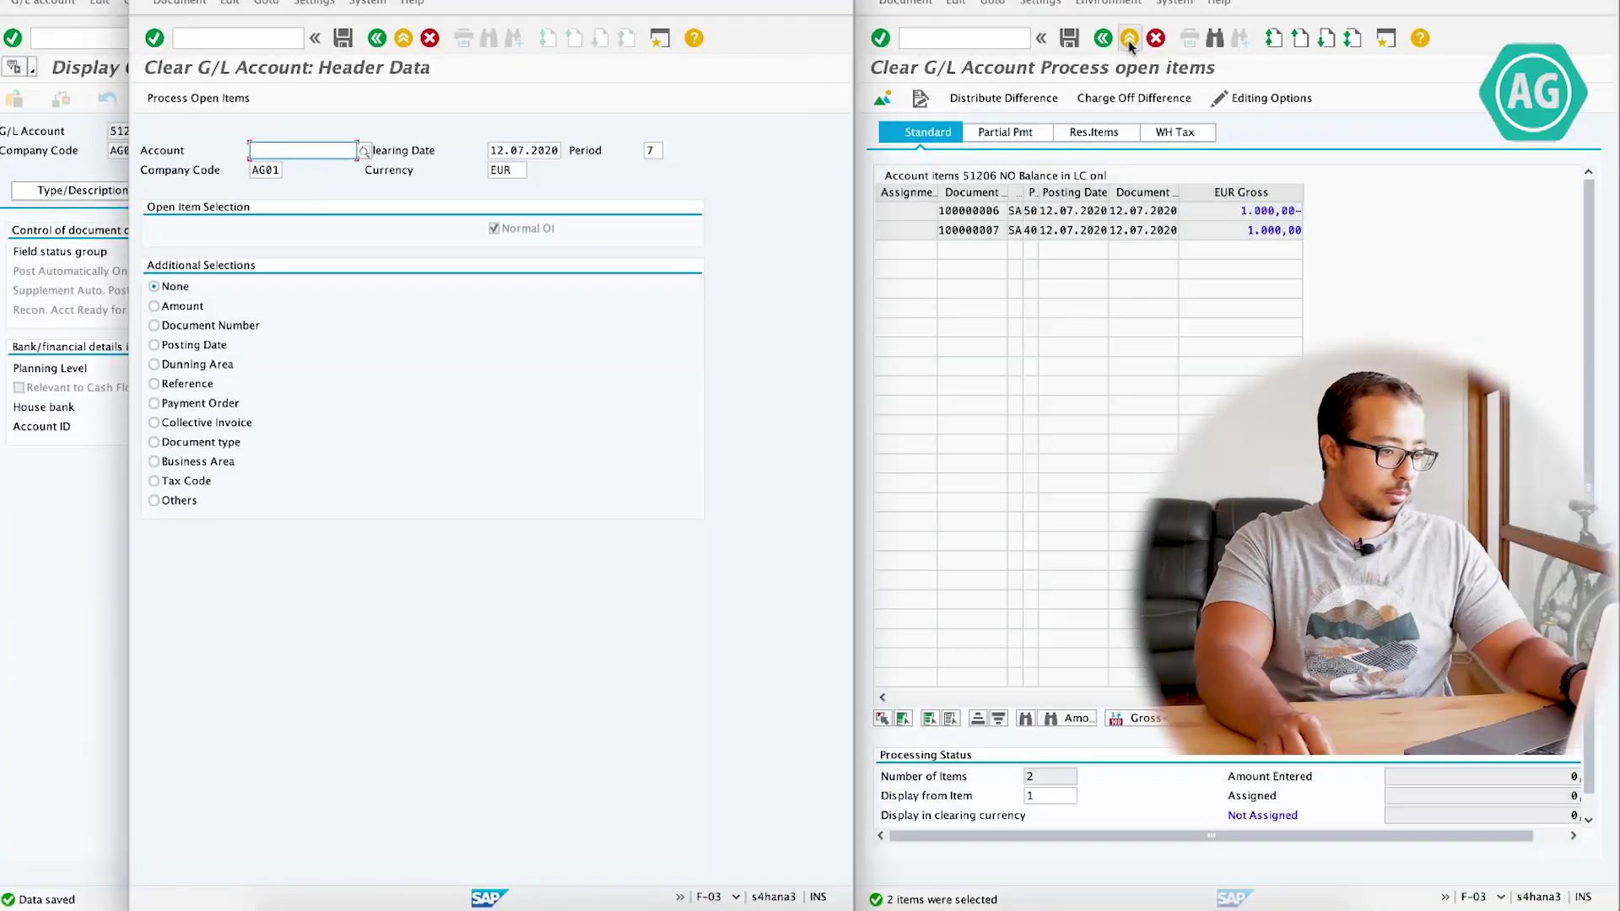
left_click(1108, 213)
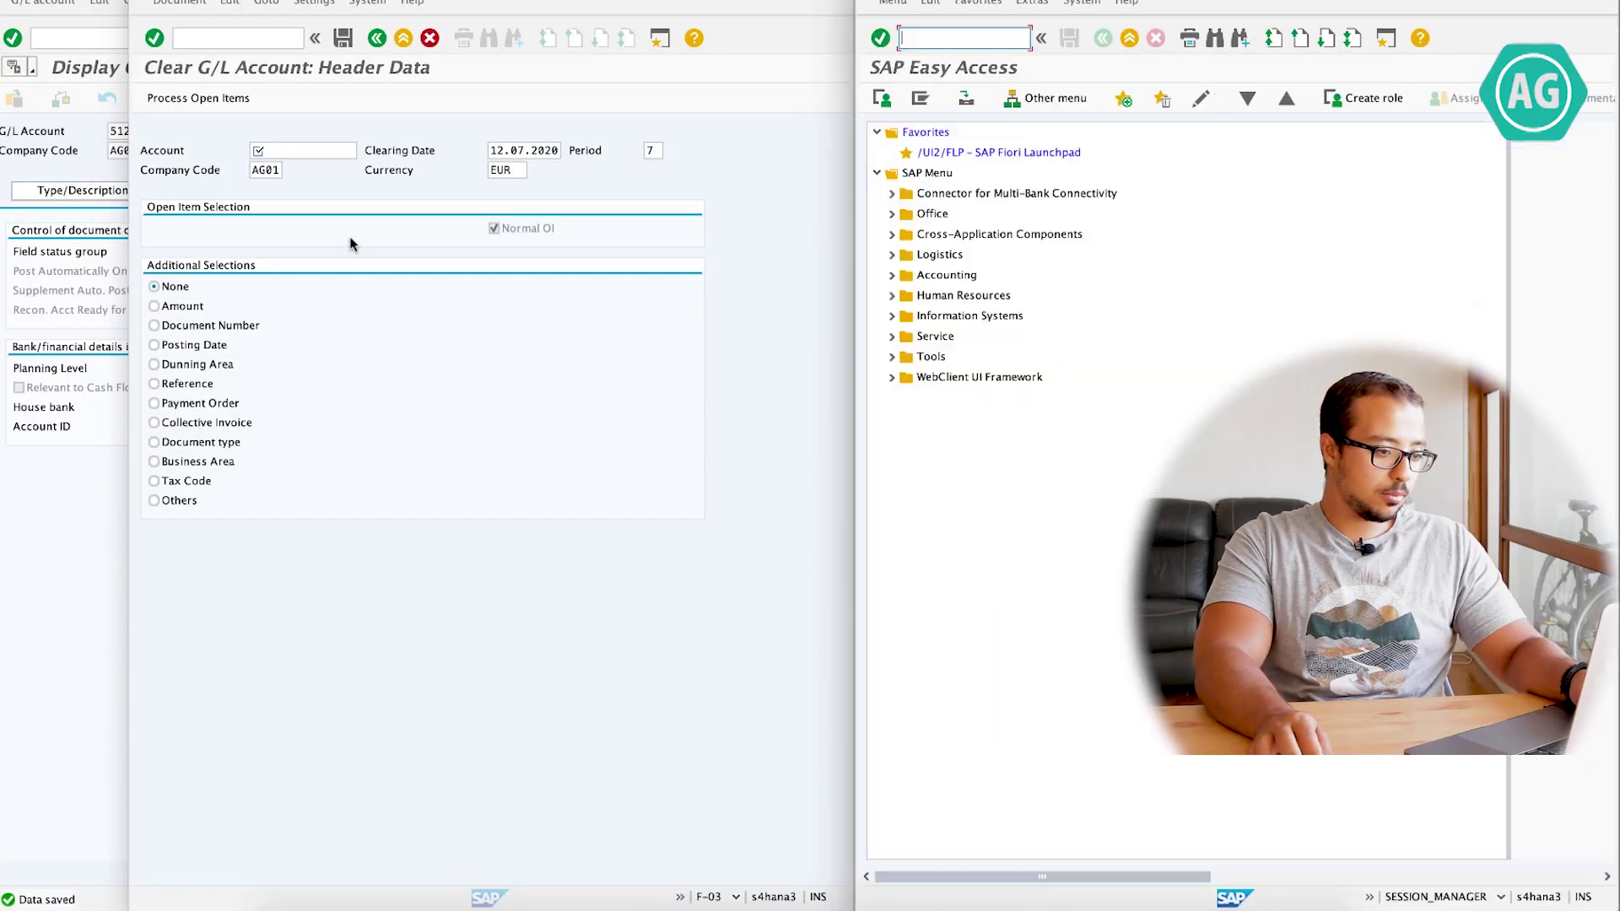
left_click(392, 159)
left_click_drag(128, 287, 54, 282)
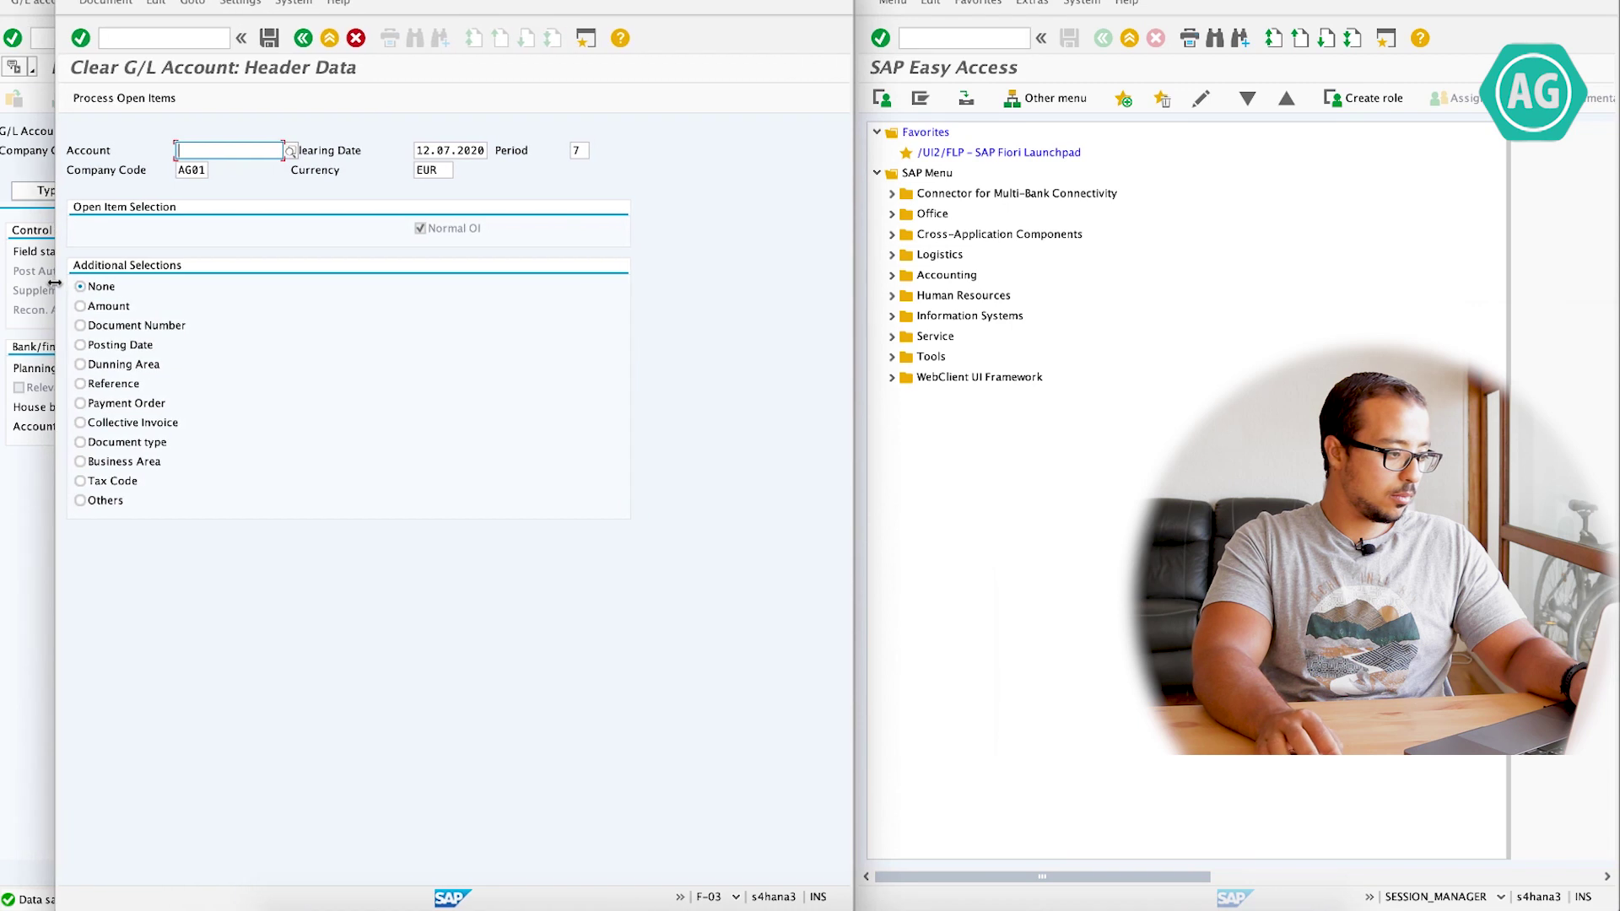
left_click_drag(422, 3, 357, 2)
type("51205")
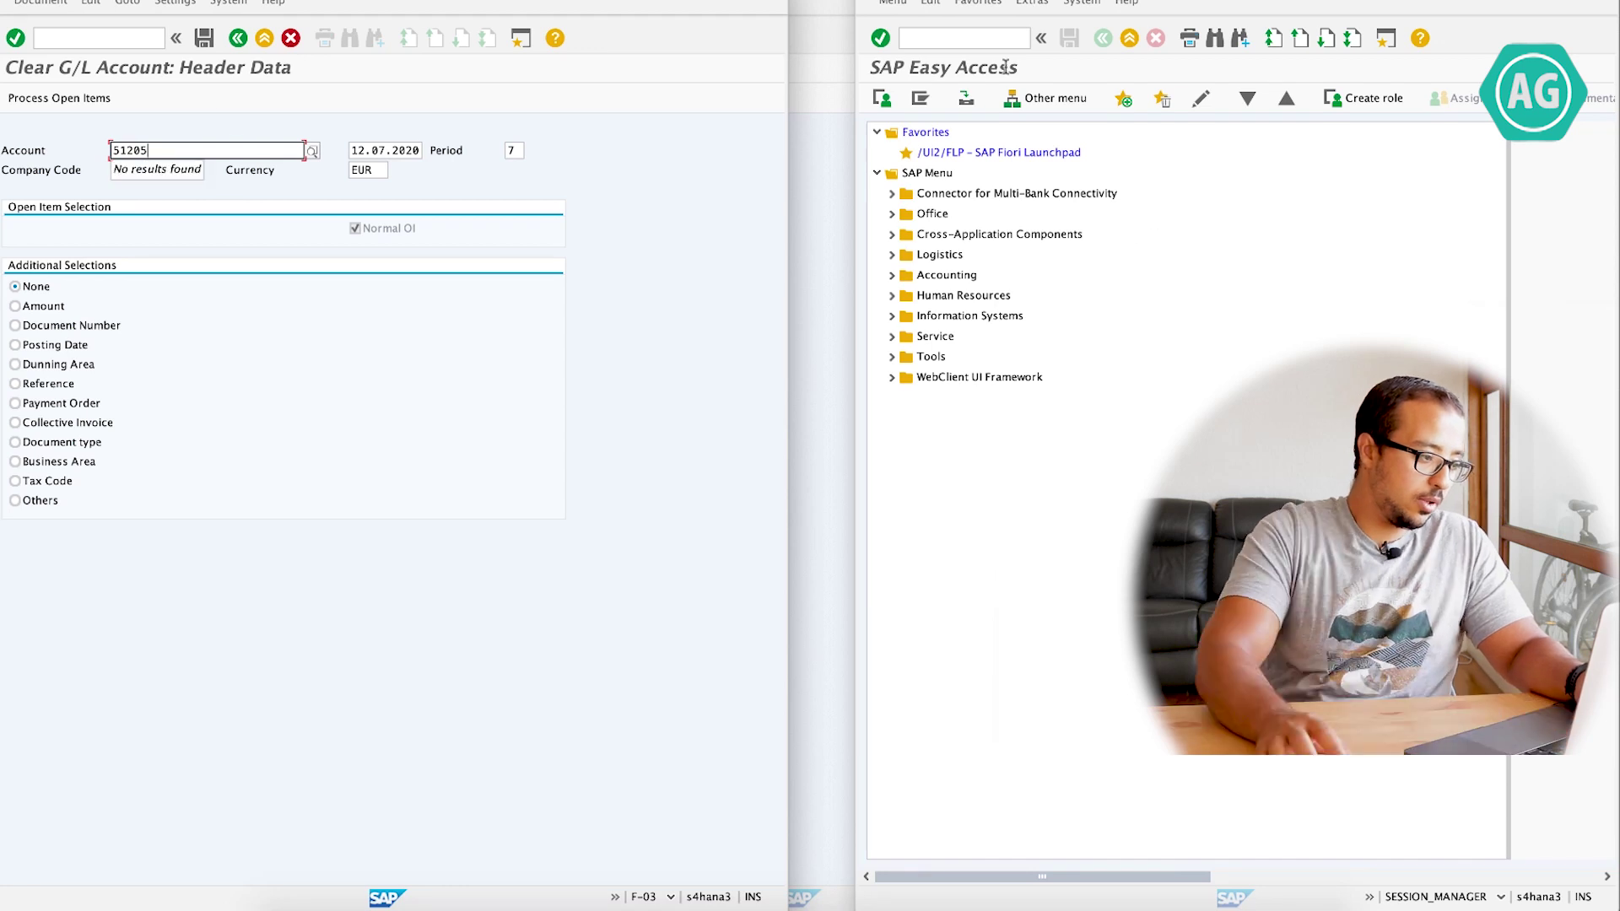
left_click(885, 134)
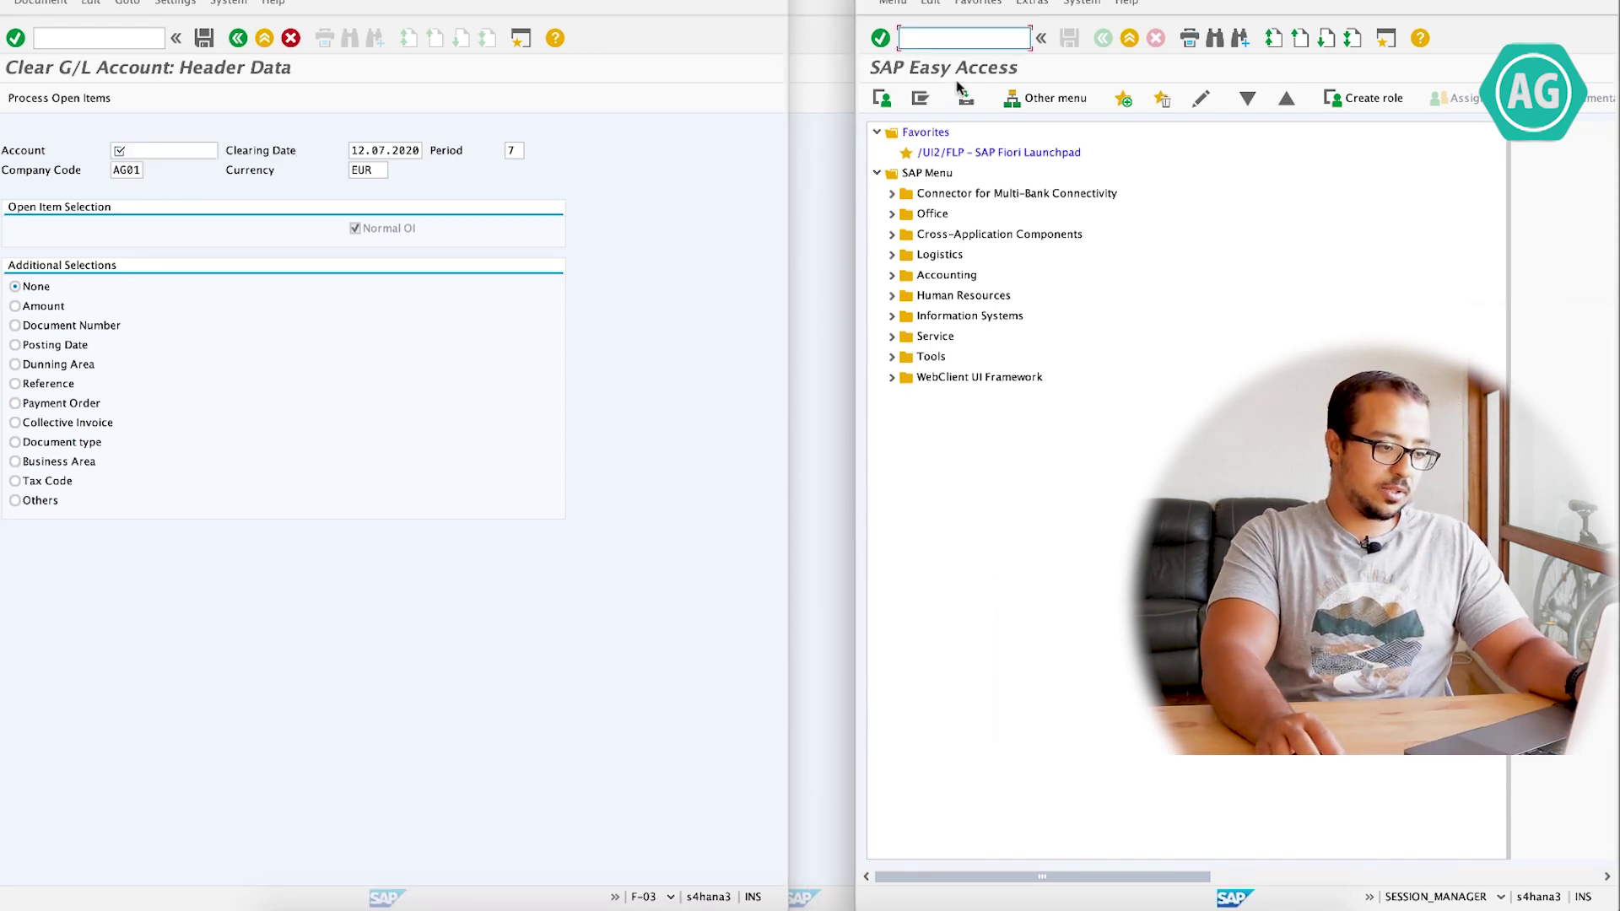
type("f-03")
key("Return")
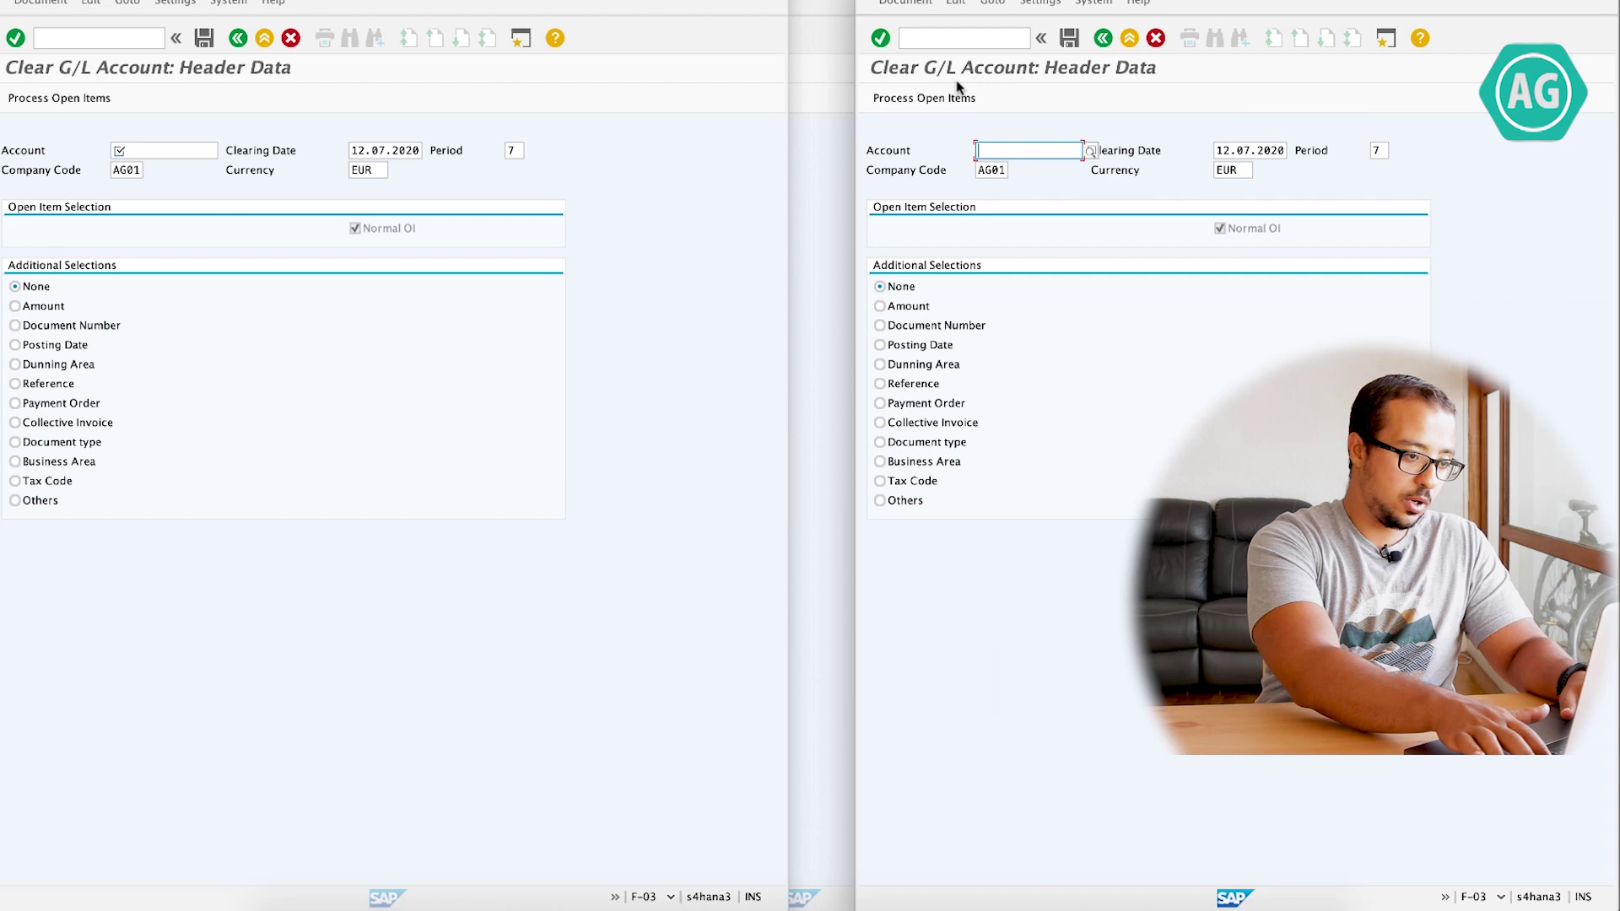
left_click_drag(855, 154, 790, 156)
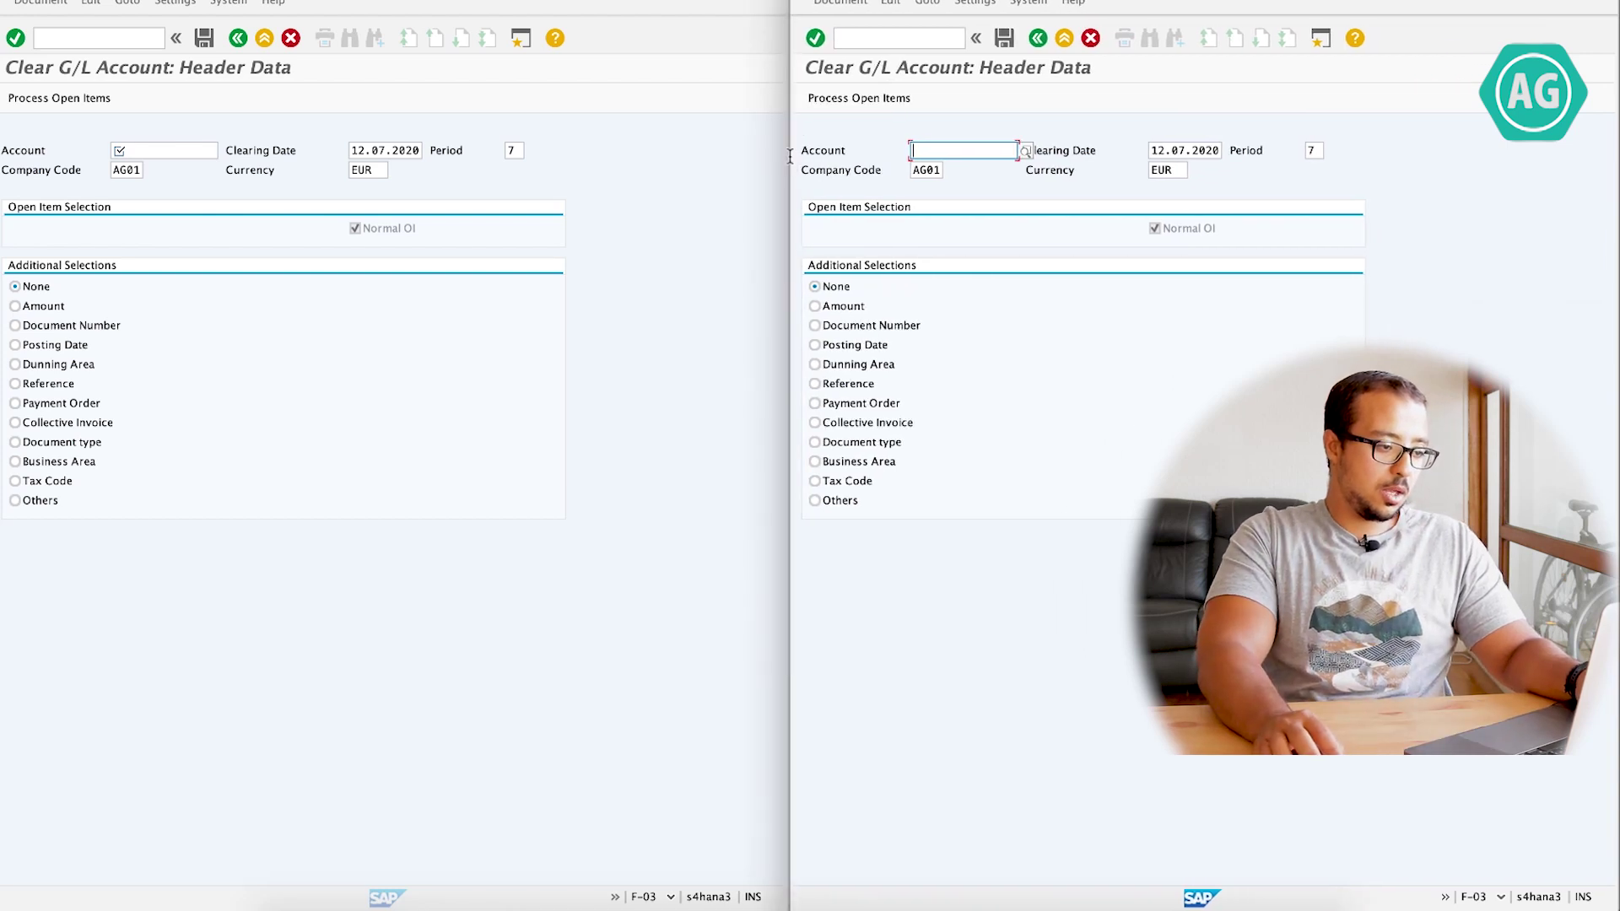
- Load the open items of account 51205 in one F-03 session and those of account 51206 in the other
type("51206")
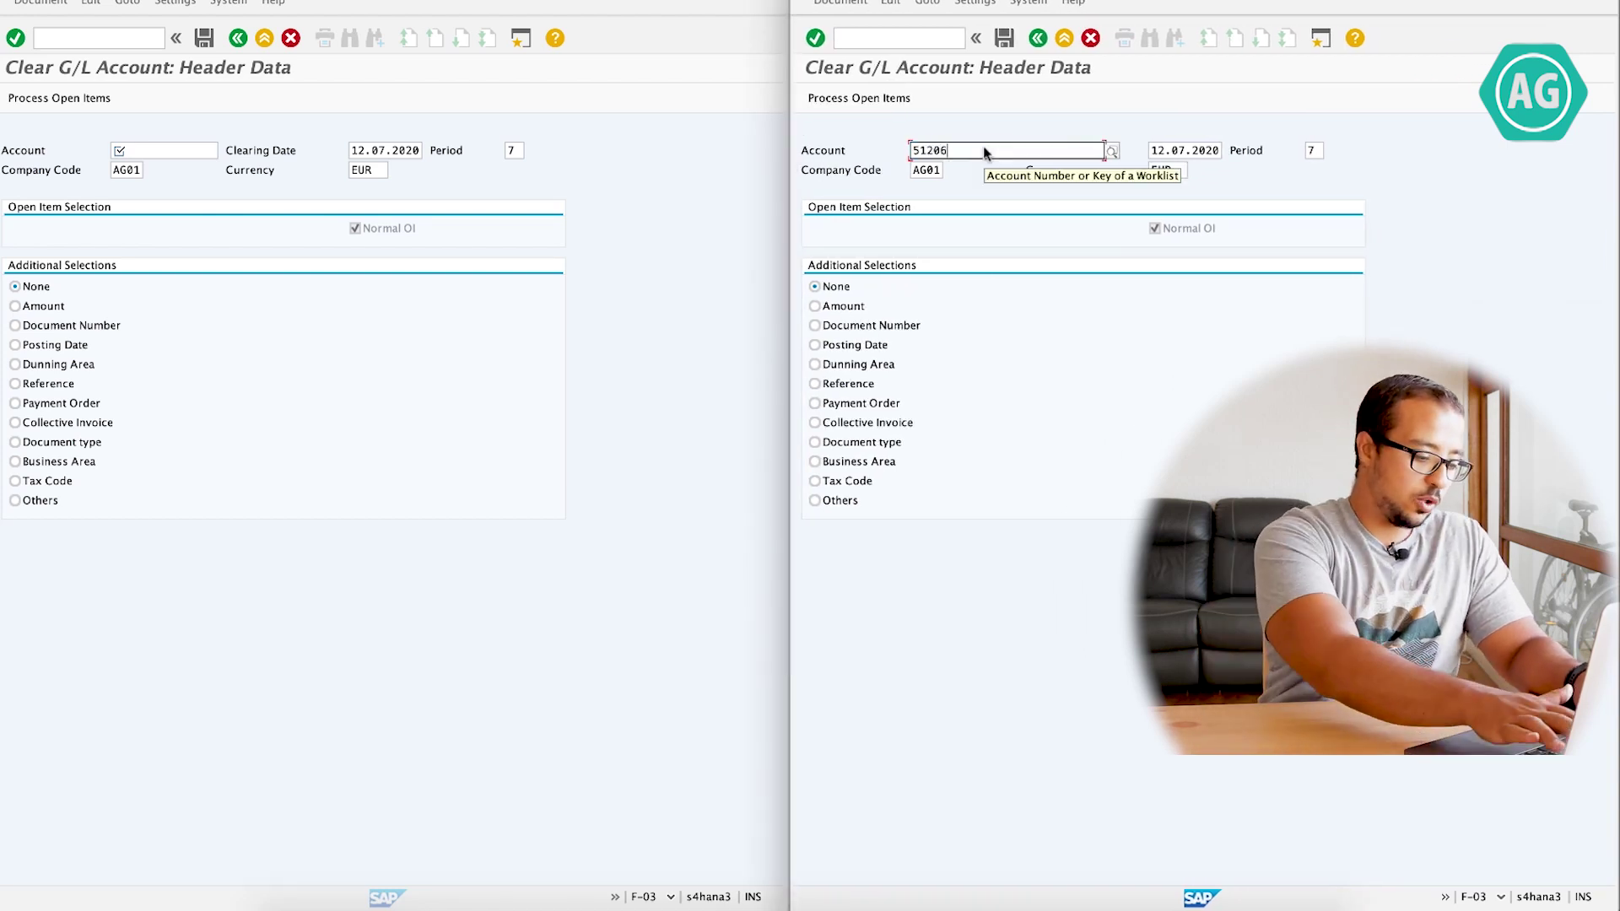
left_click(589, 213)
left_click(135, 159)
type("512")
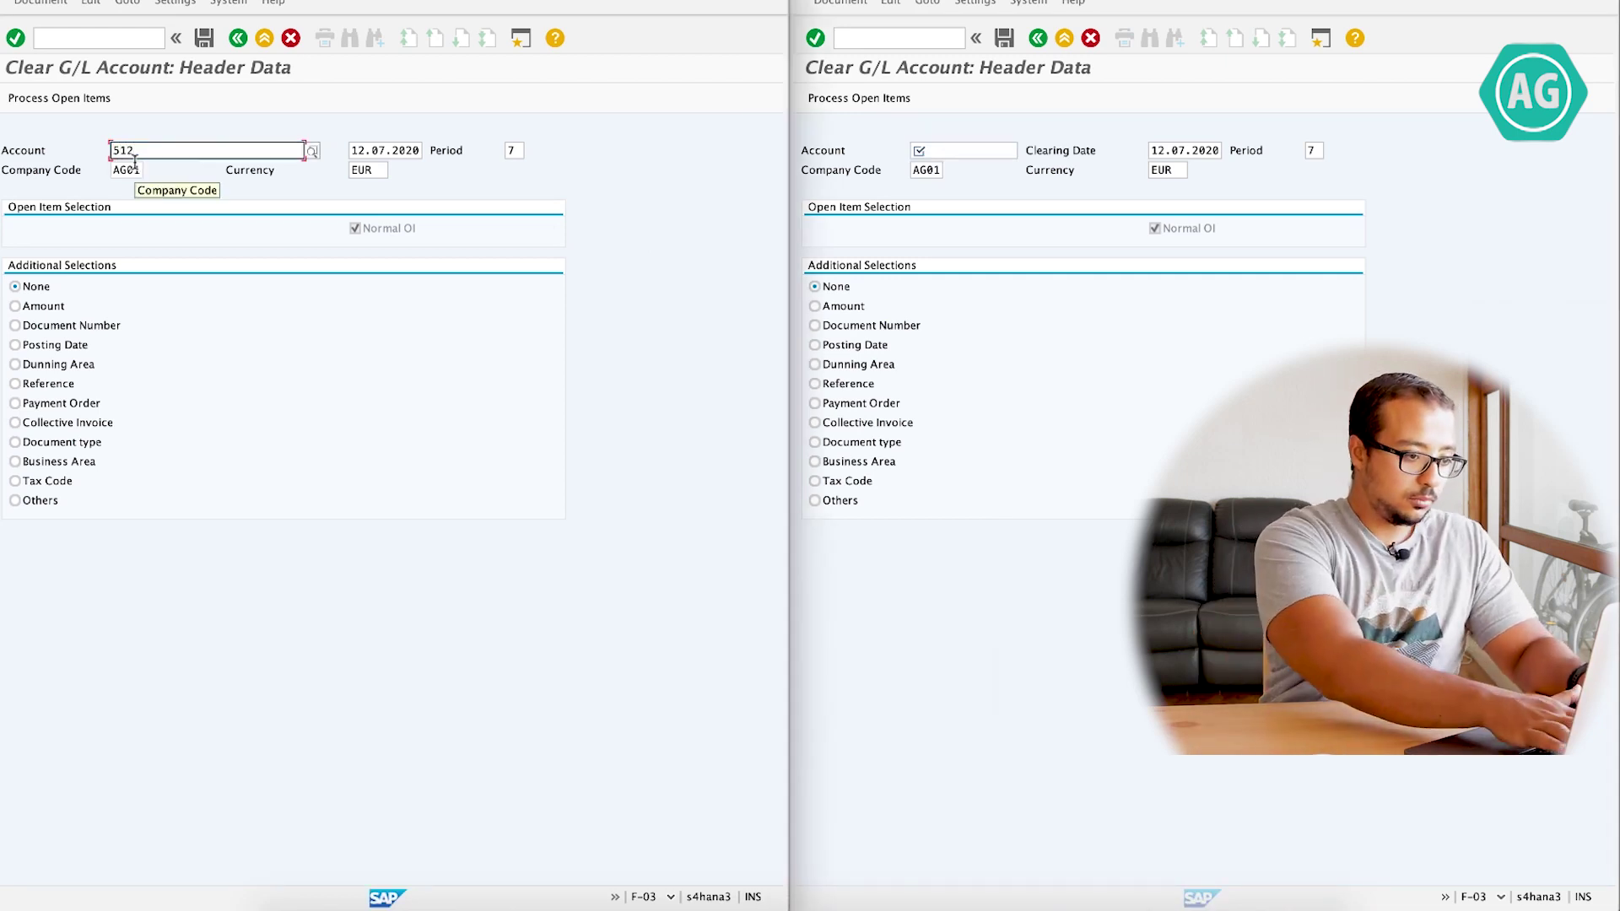
key("Return")
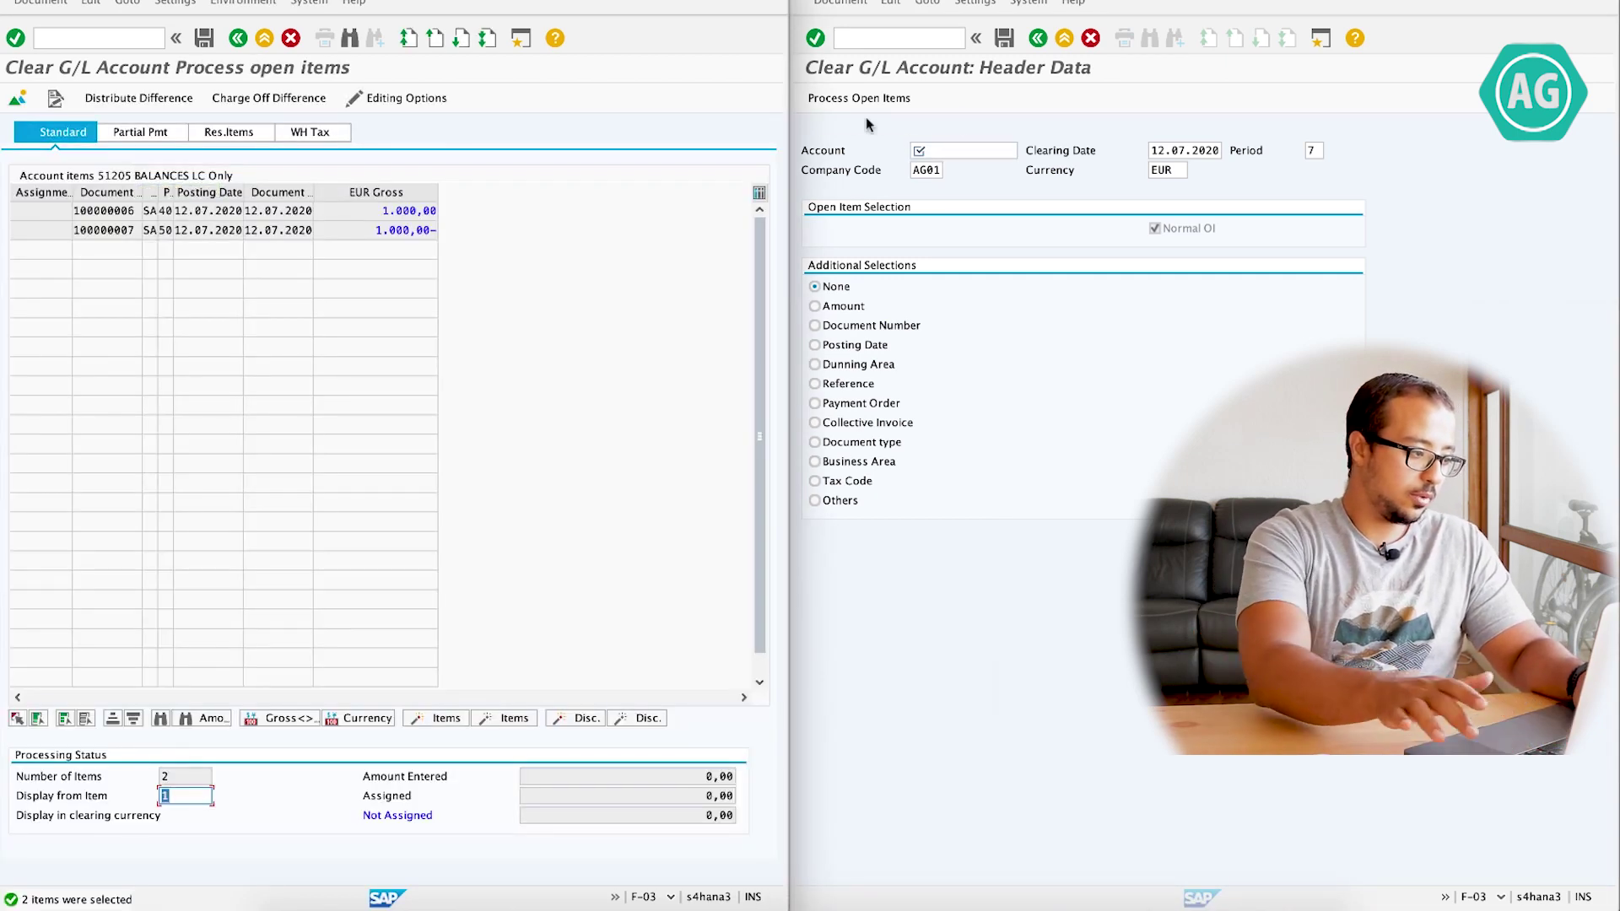
left_click(962, 151)
type("51206")
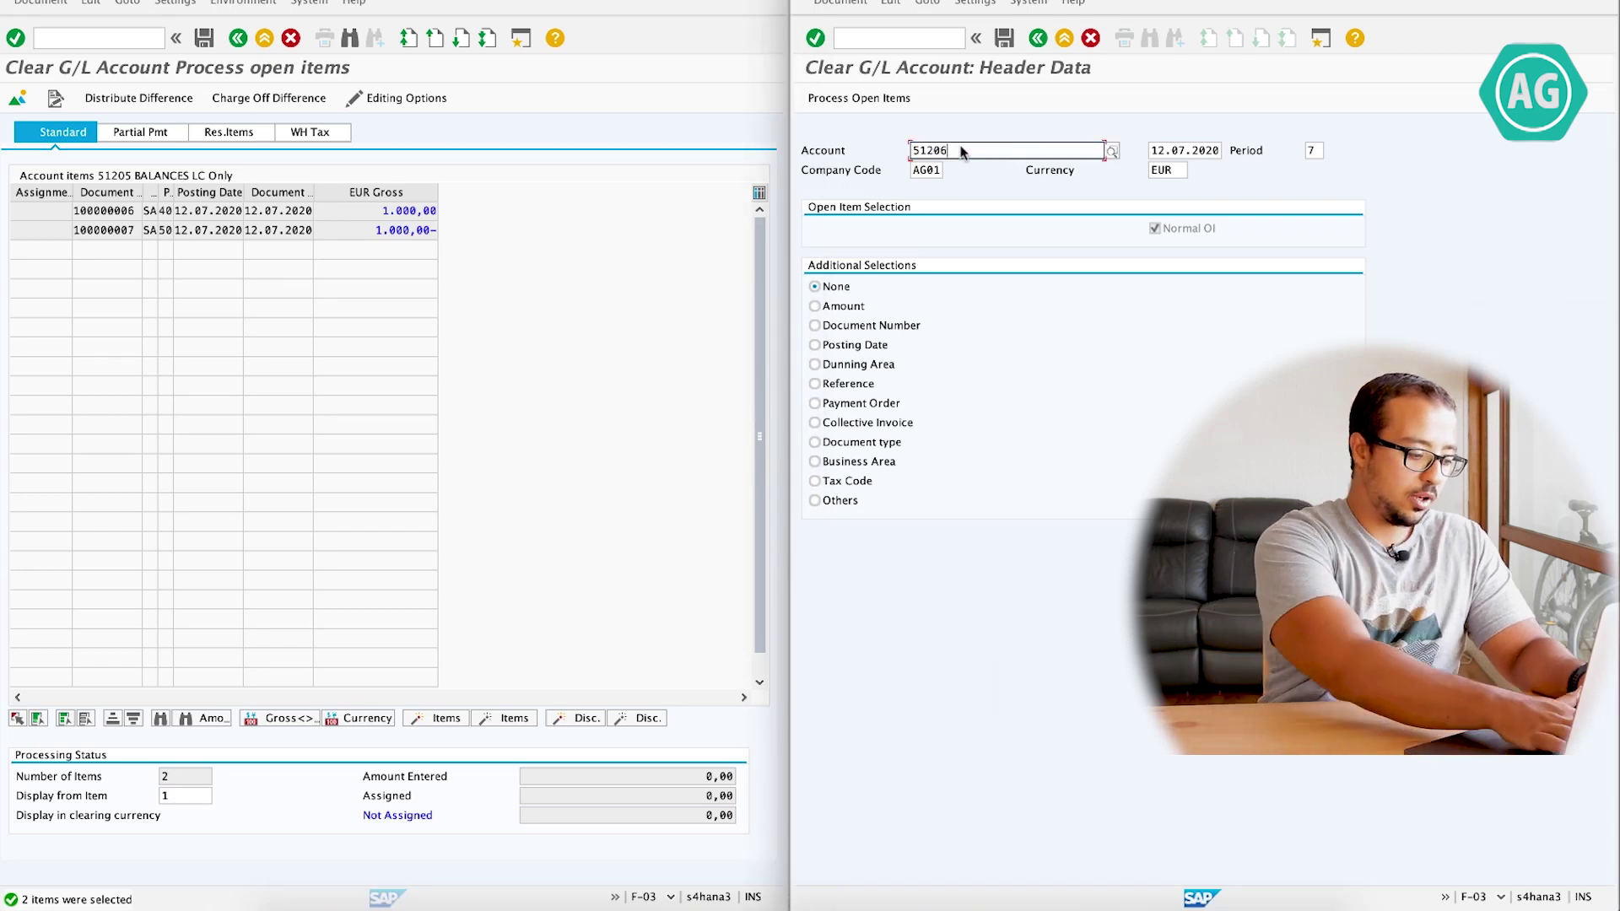
key("Return")
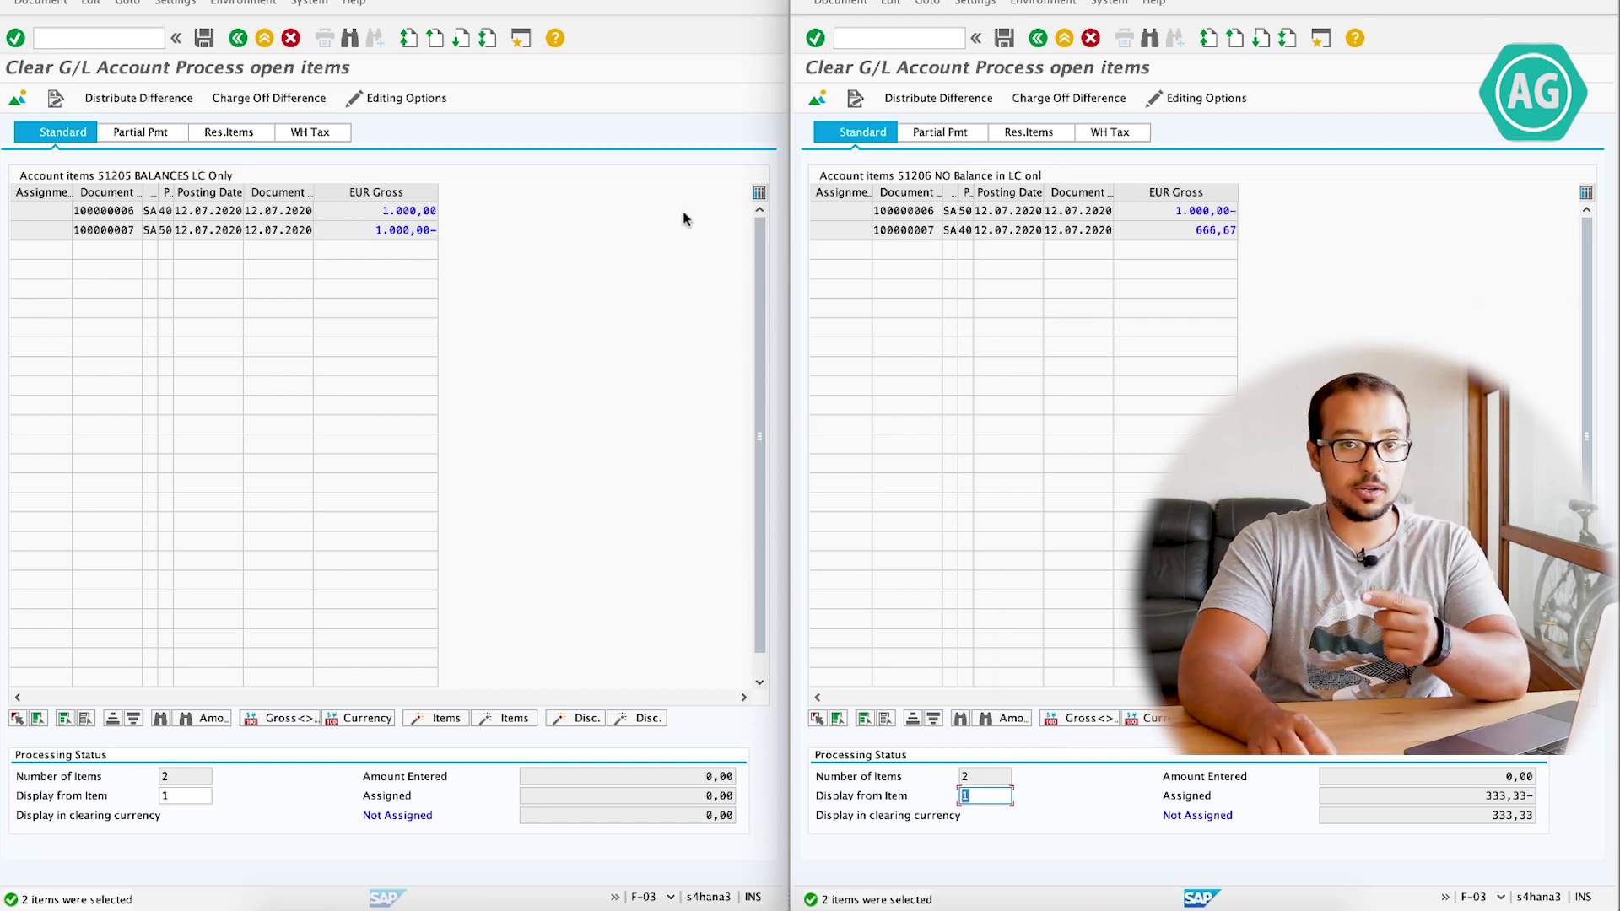
- Post the clearing of account 51205's open items
left_click(566, 287)
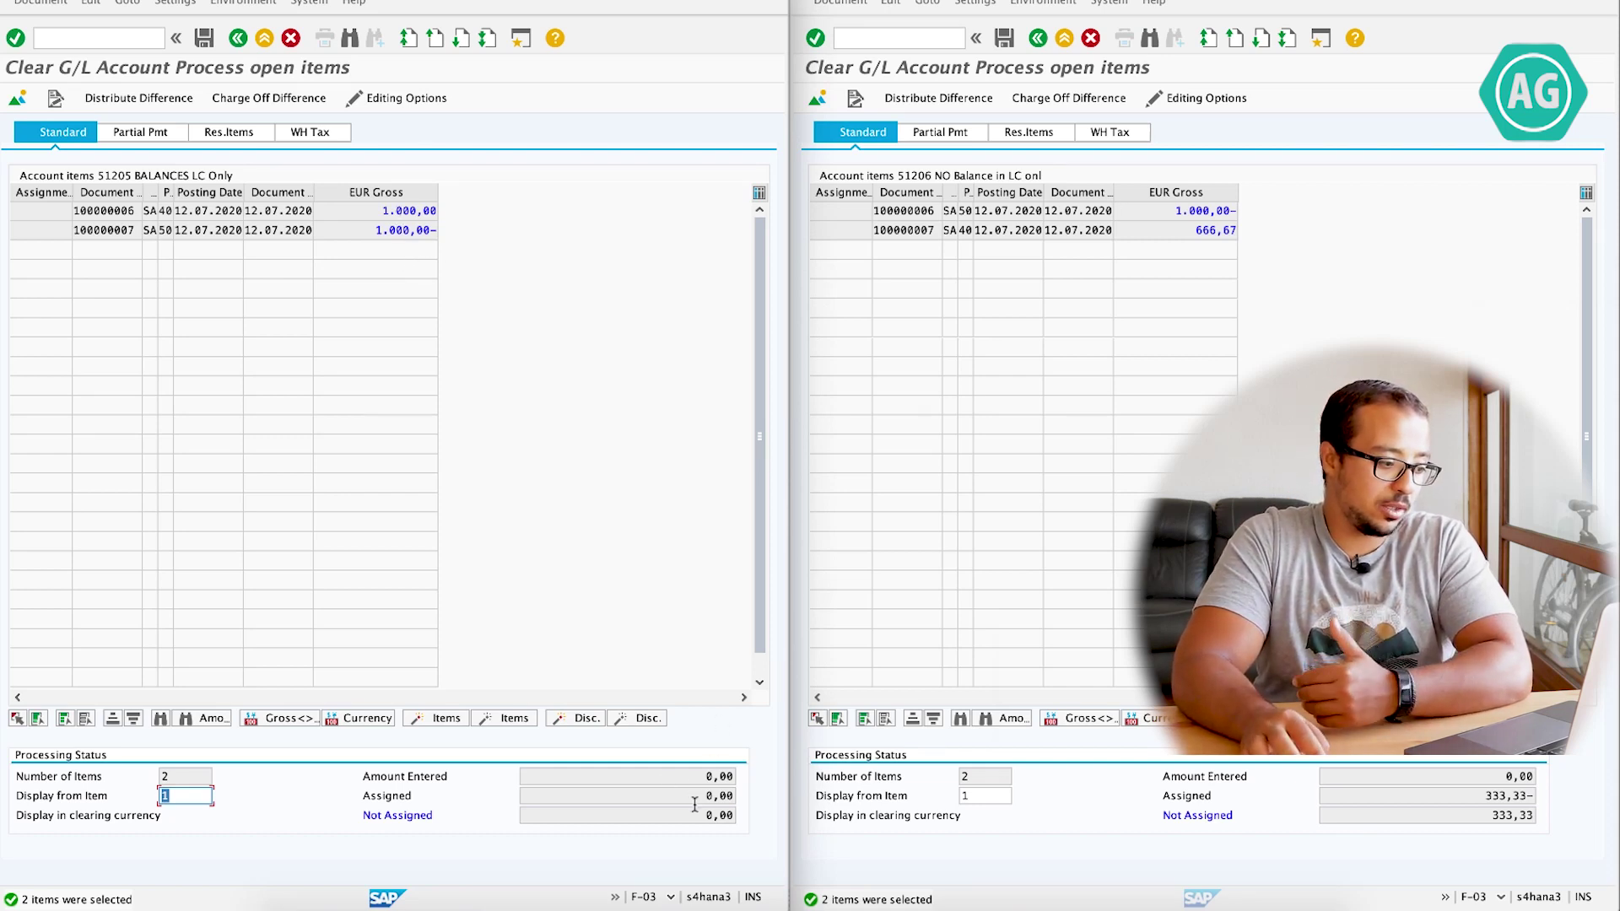
left_click(204, 38)
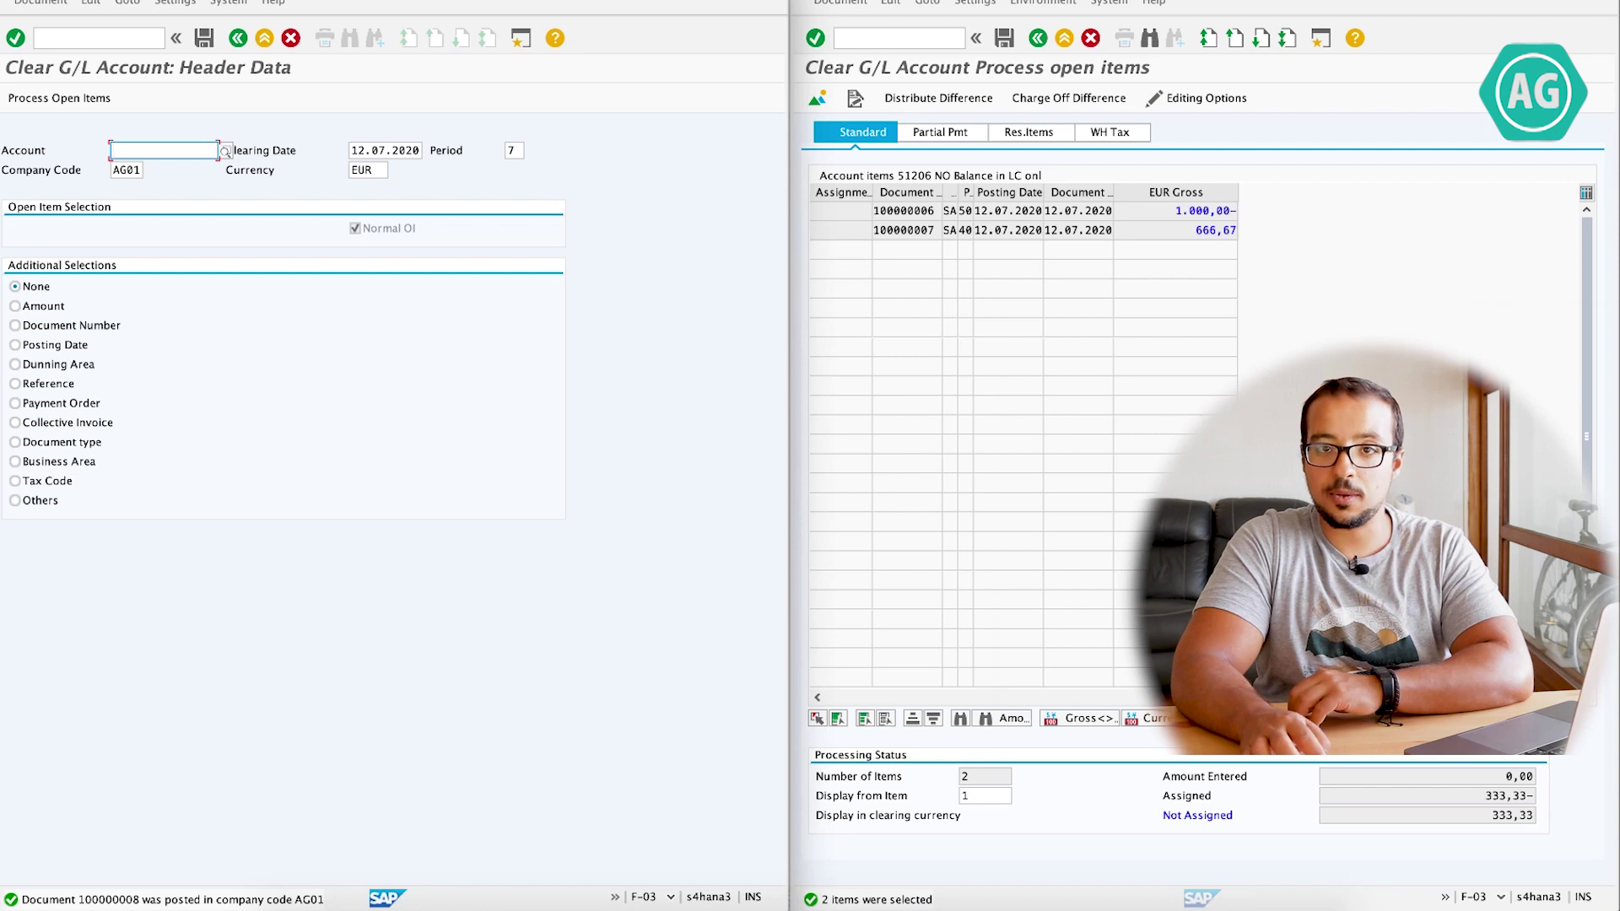
- Examine the EUR gross amount of account 51206's second open item and the total assigned amount
left_click(985, 796)
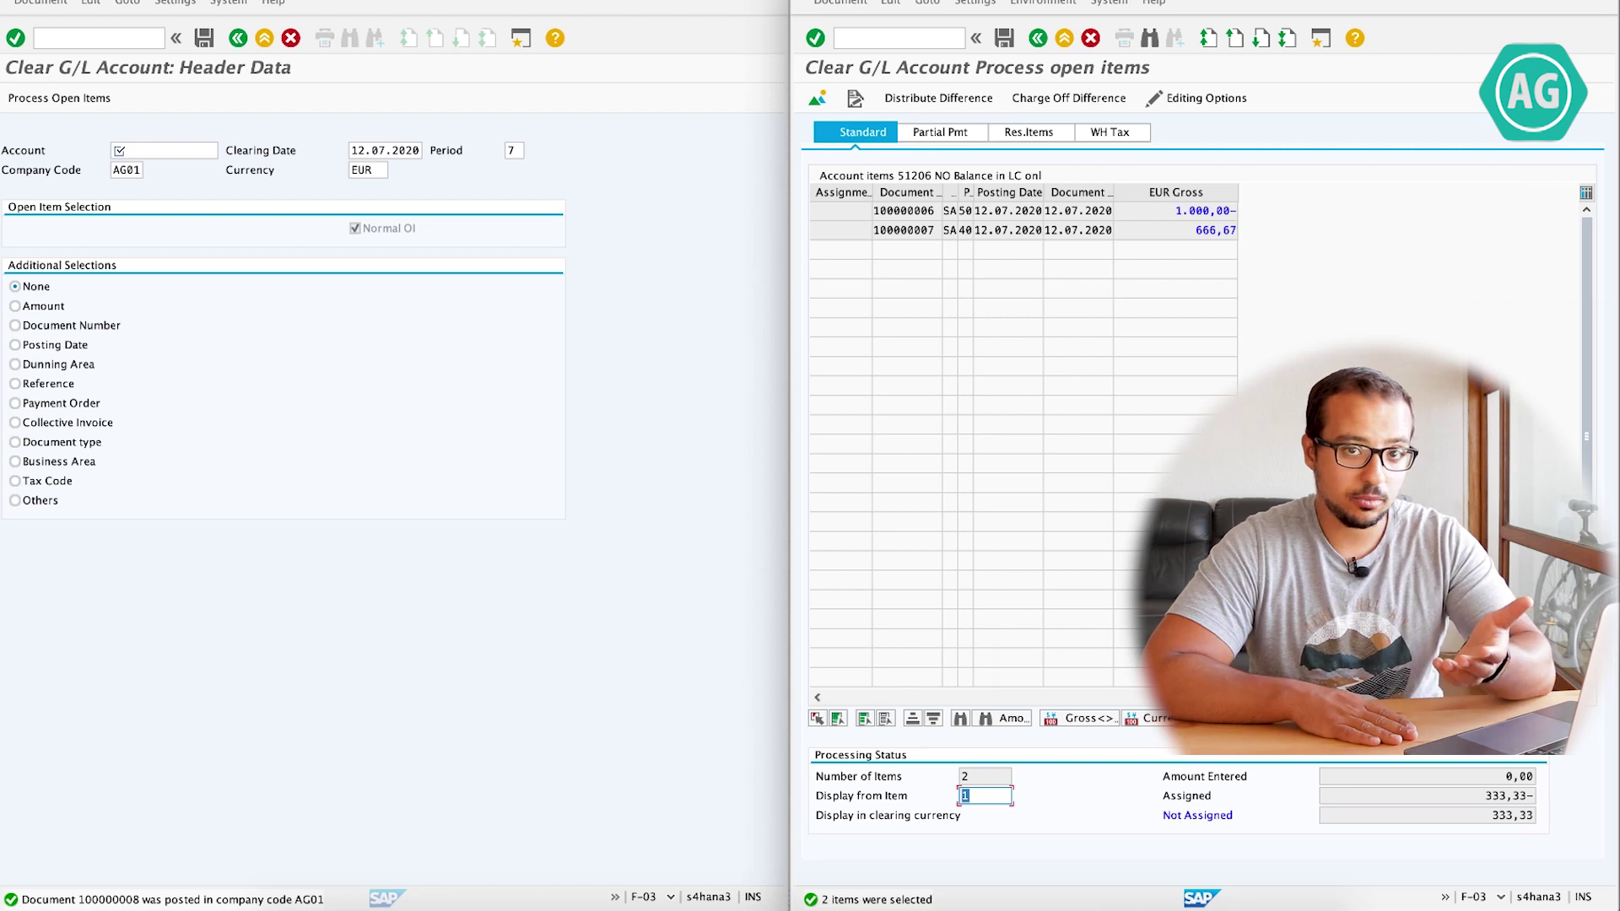
left_click(1198, 230)
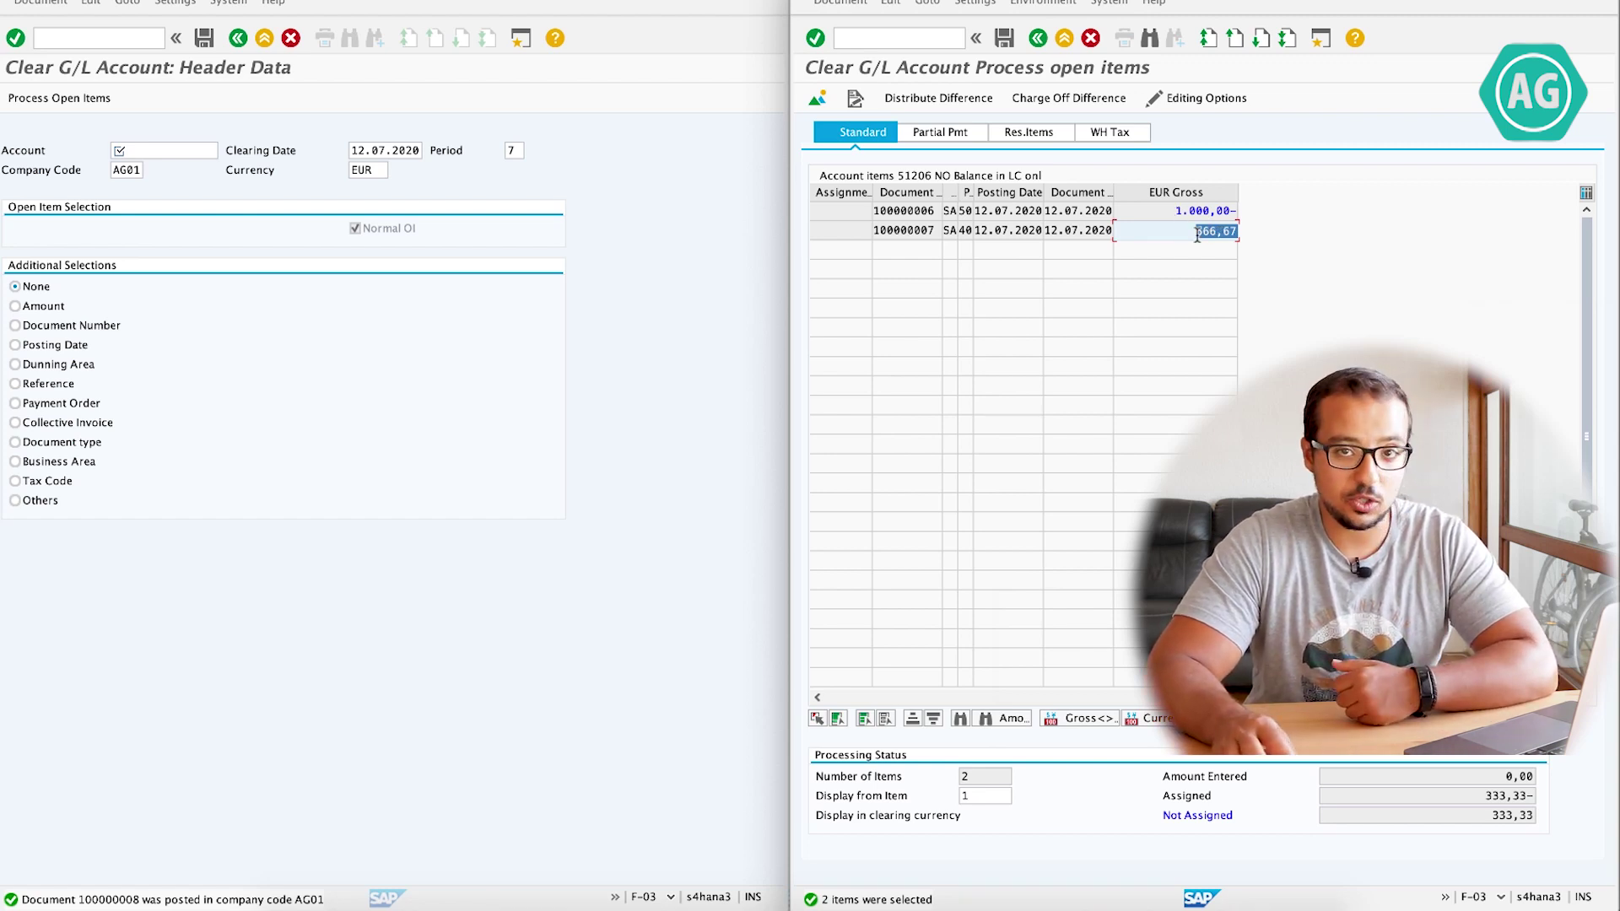
double_click(1540, 796)
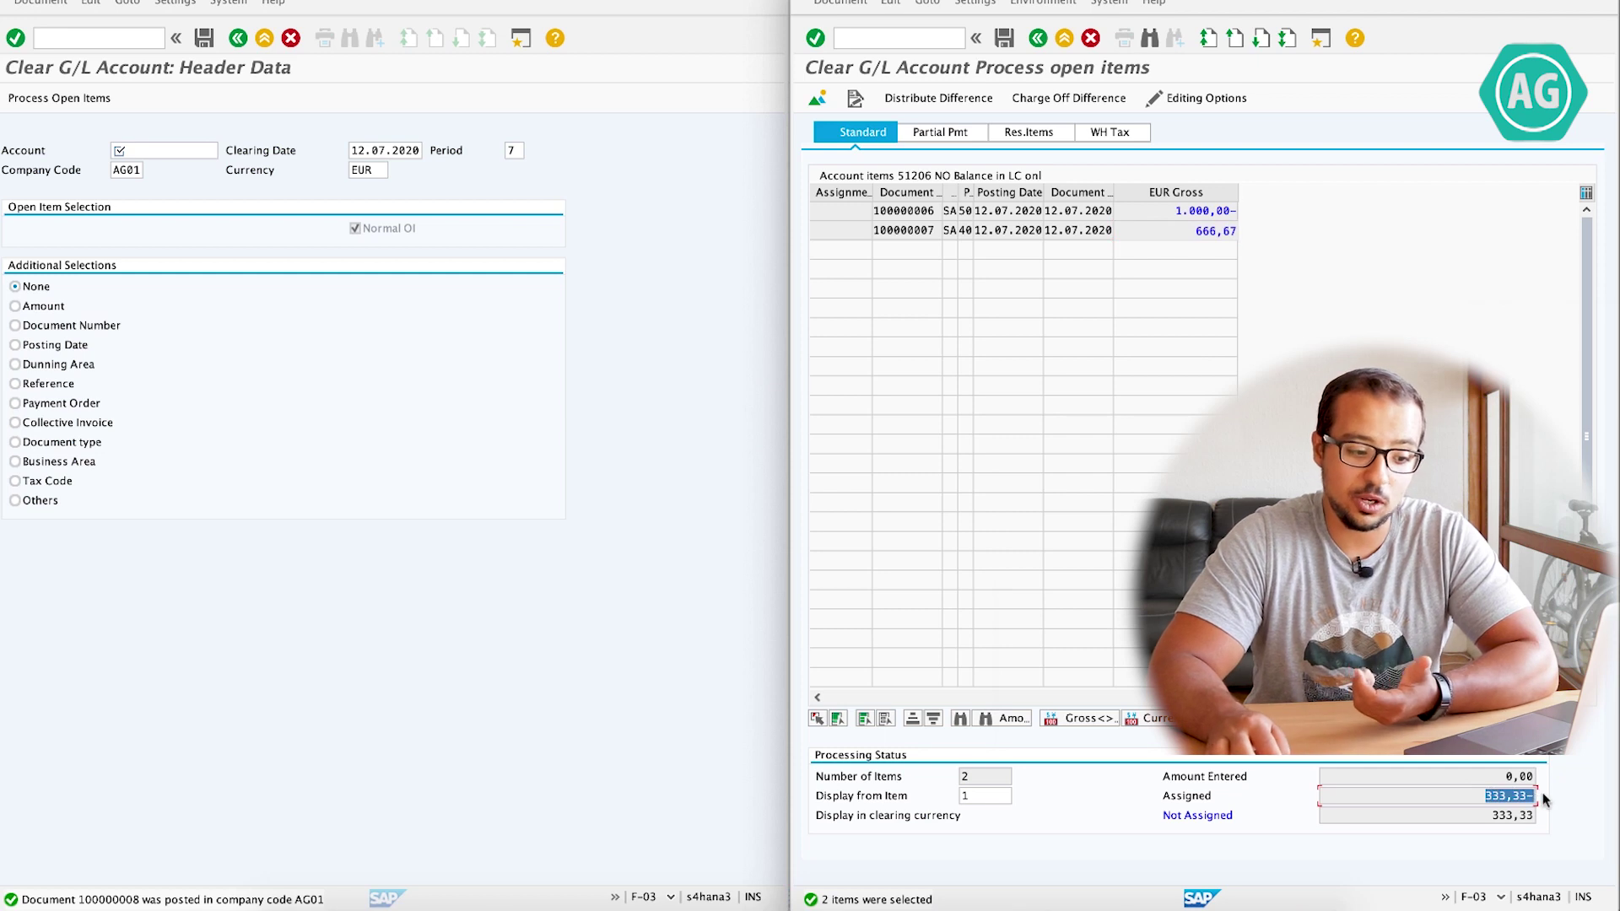